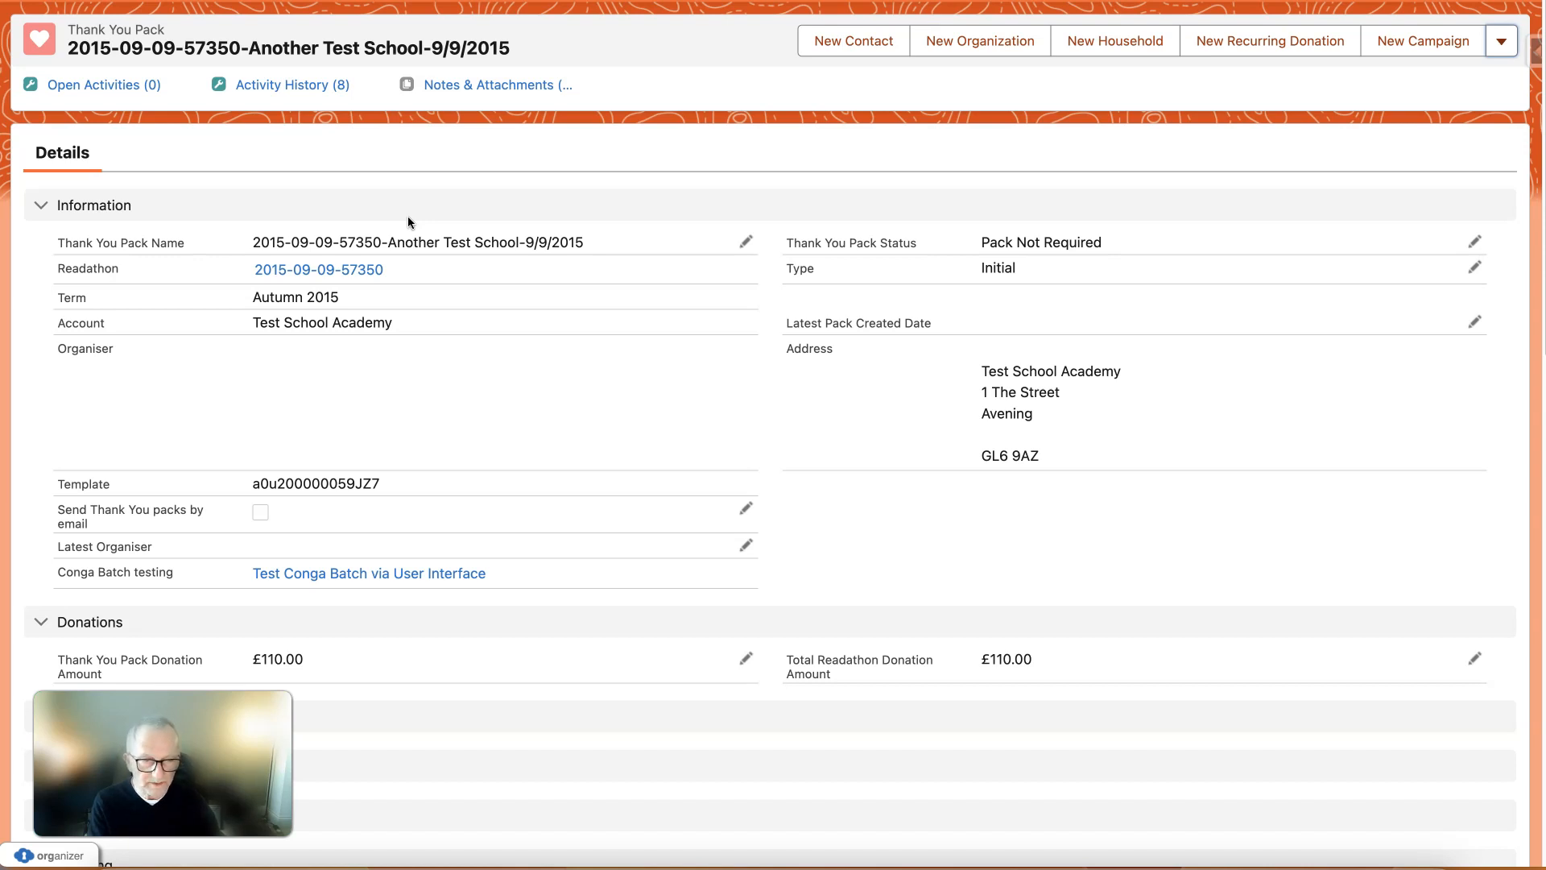
pyautogui.click(1472, 242)
pyautogui.click(1358, 278)
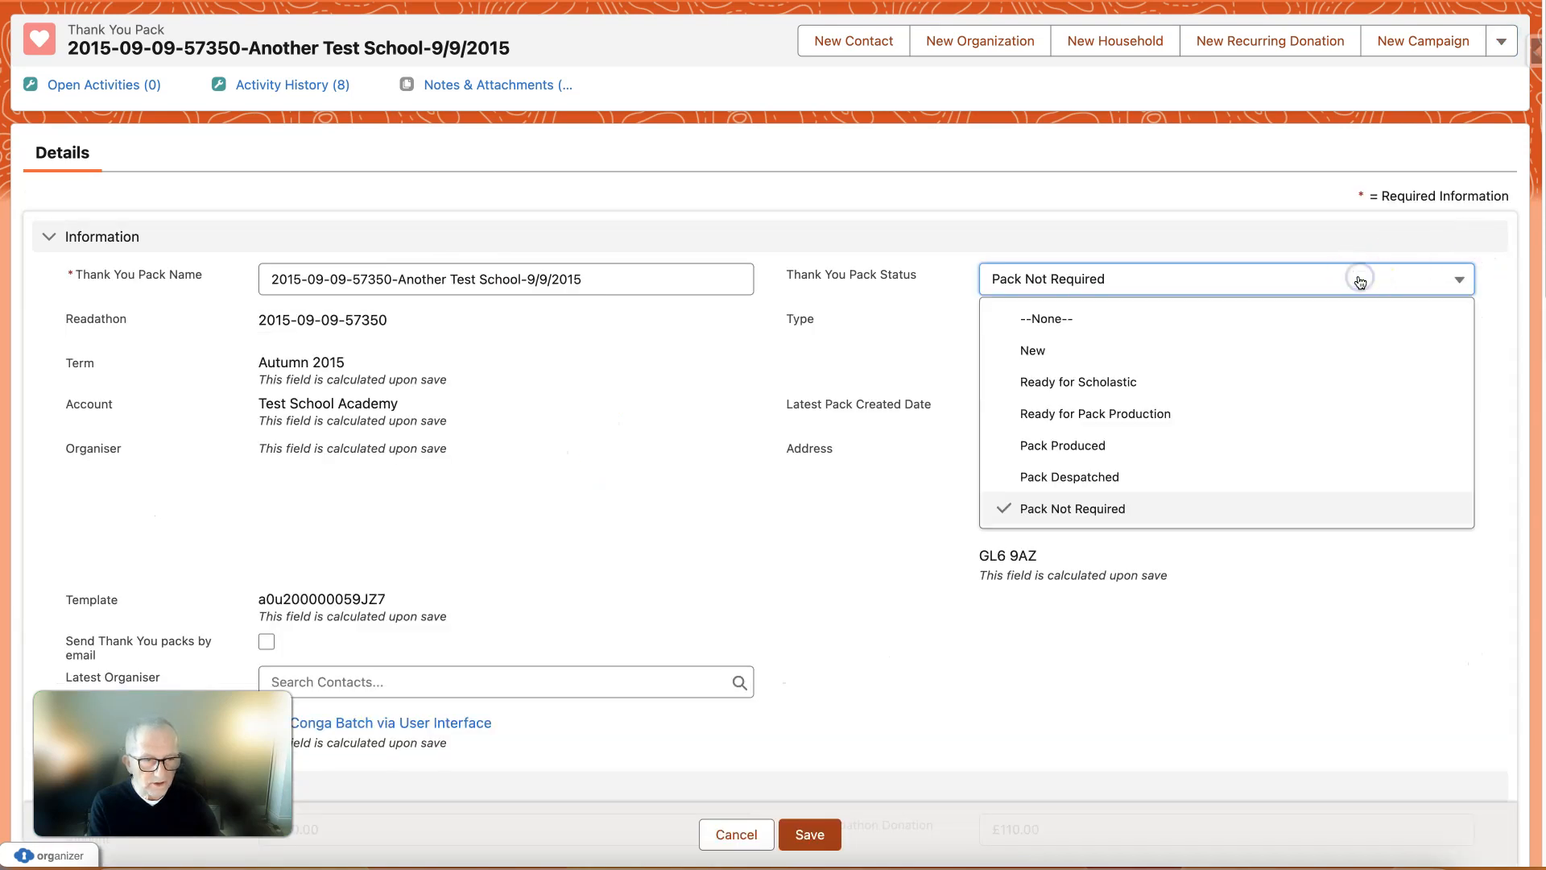
pyautogui.click(1130, 445)
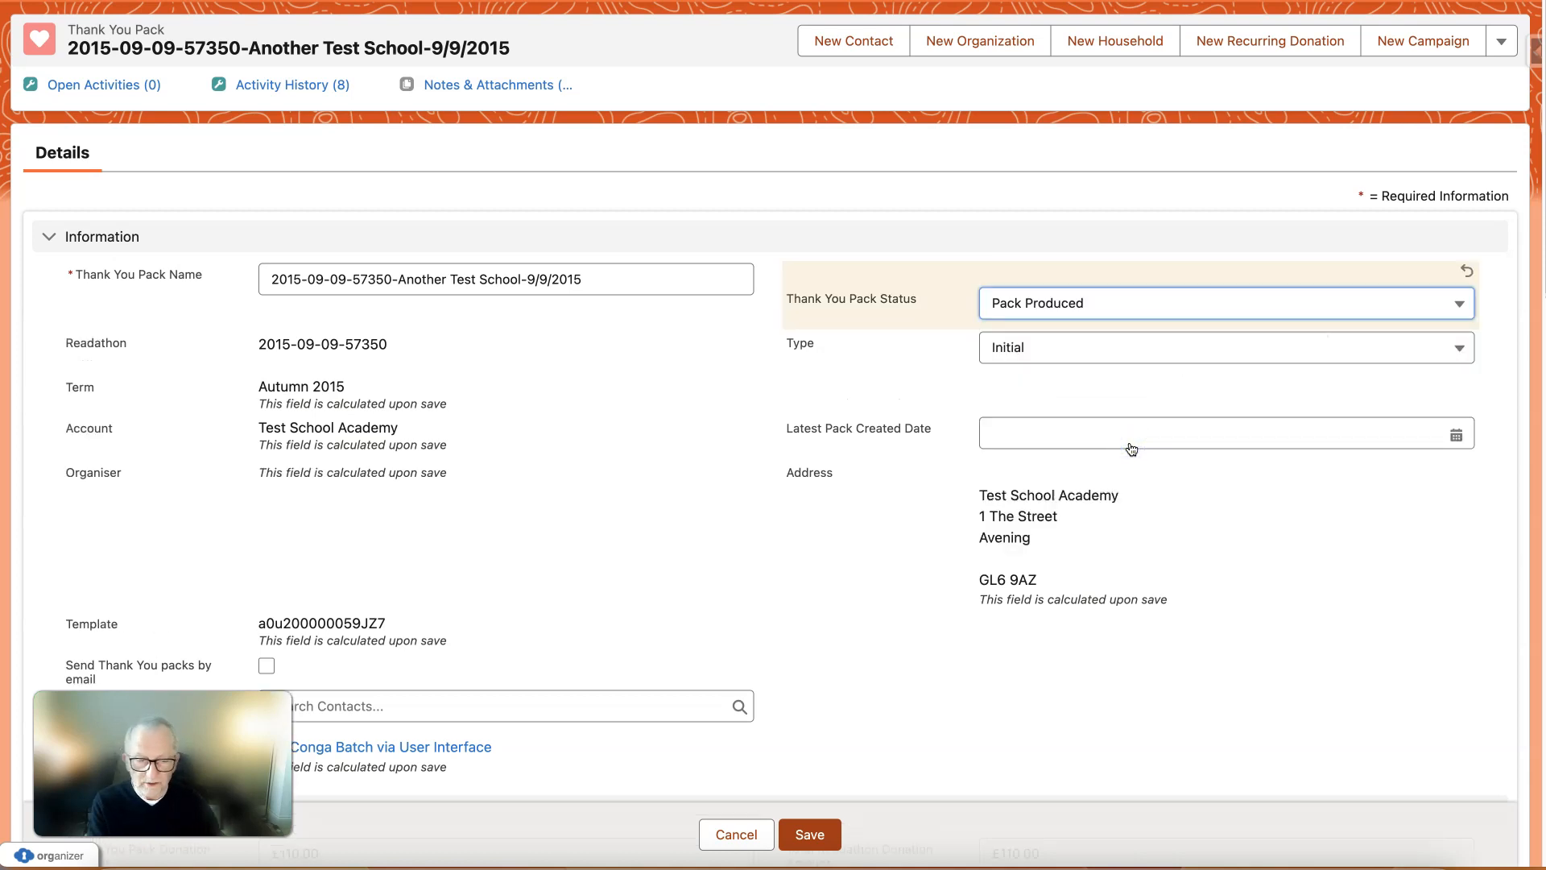
pyautogui.click(739, 834)
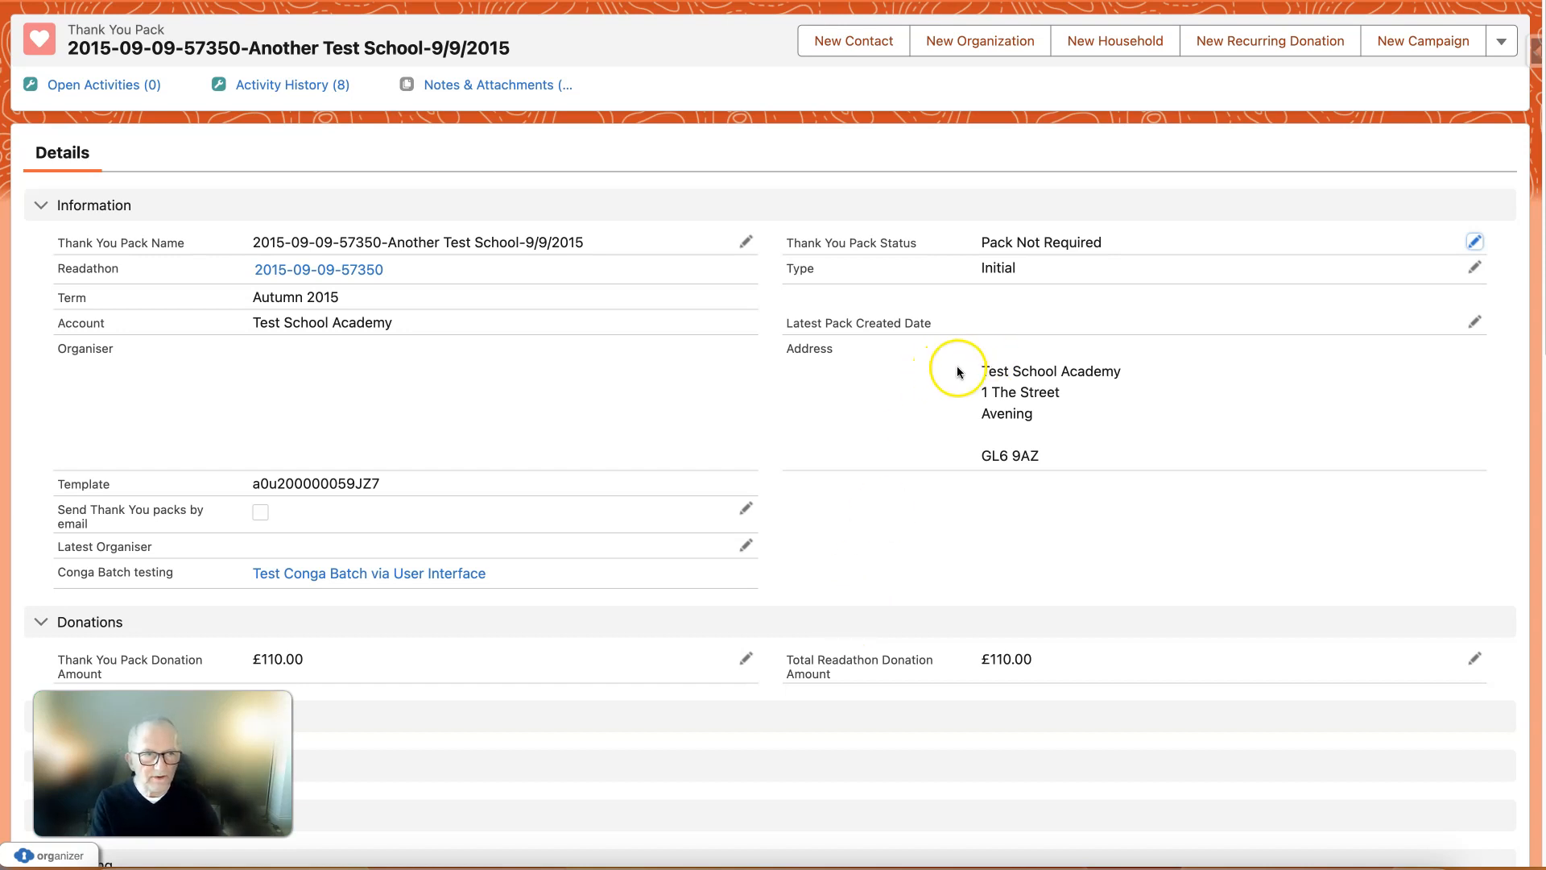
# - Go to Setup, search for "email te" and open the Classic Email Templates page
pyautogui.click(1437, 0)
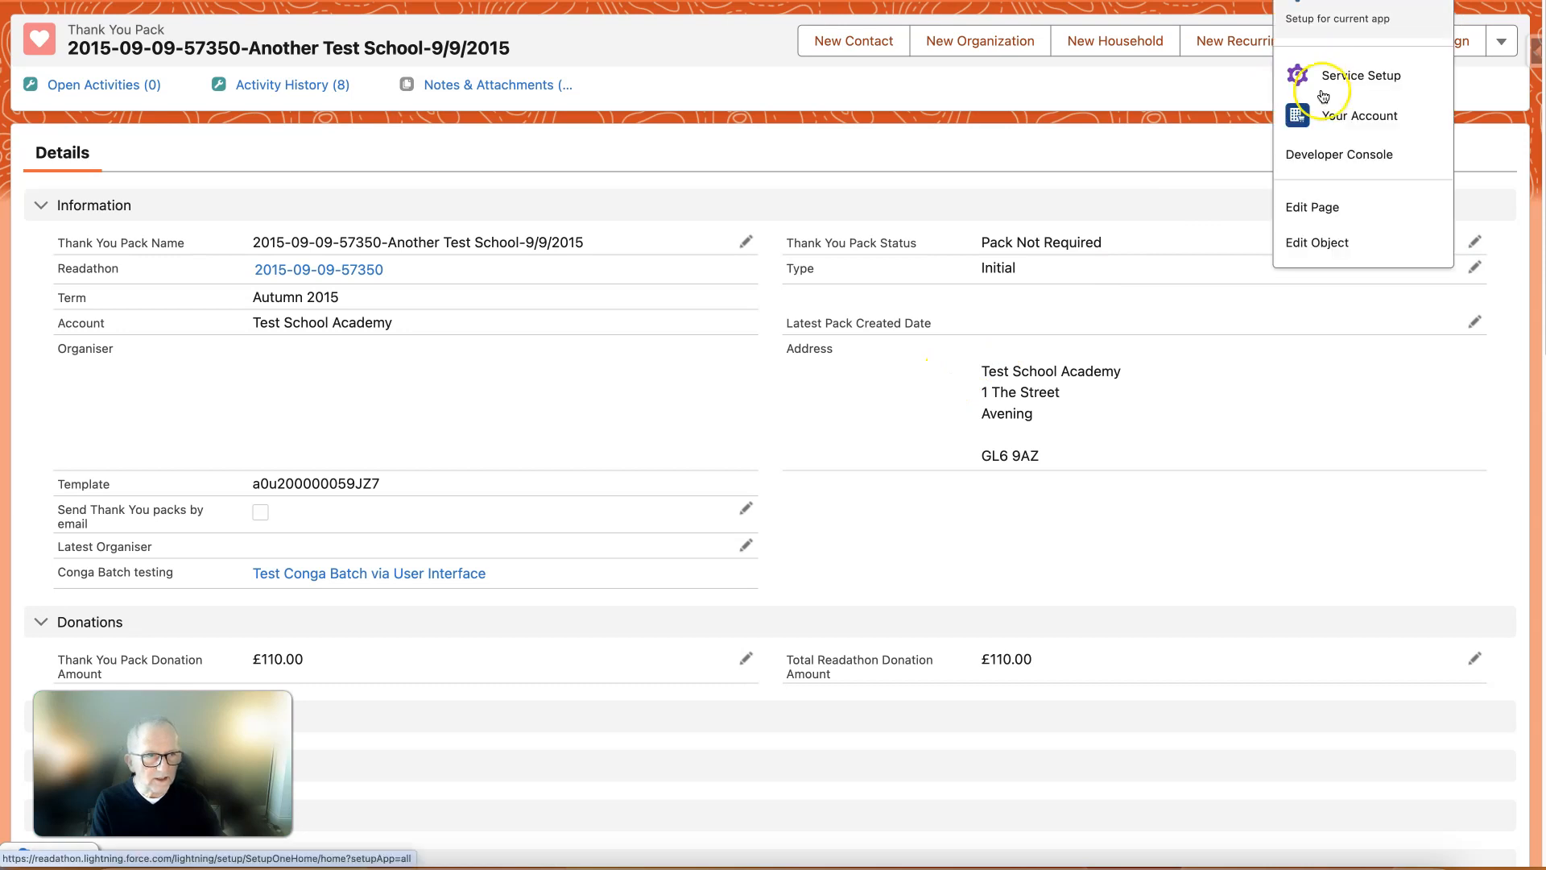
pyautogui.click(1333, 4)
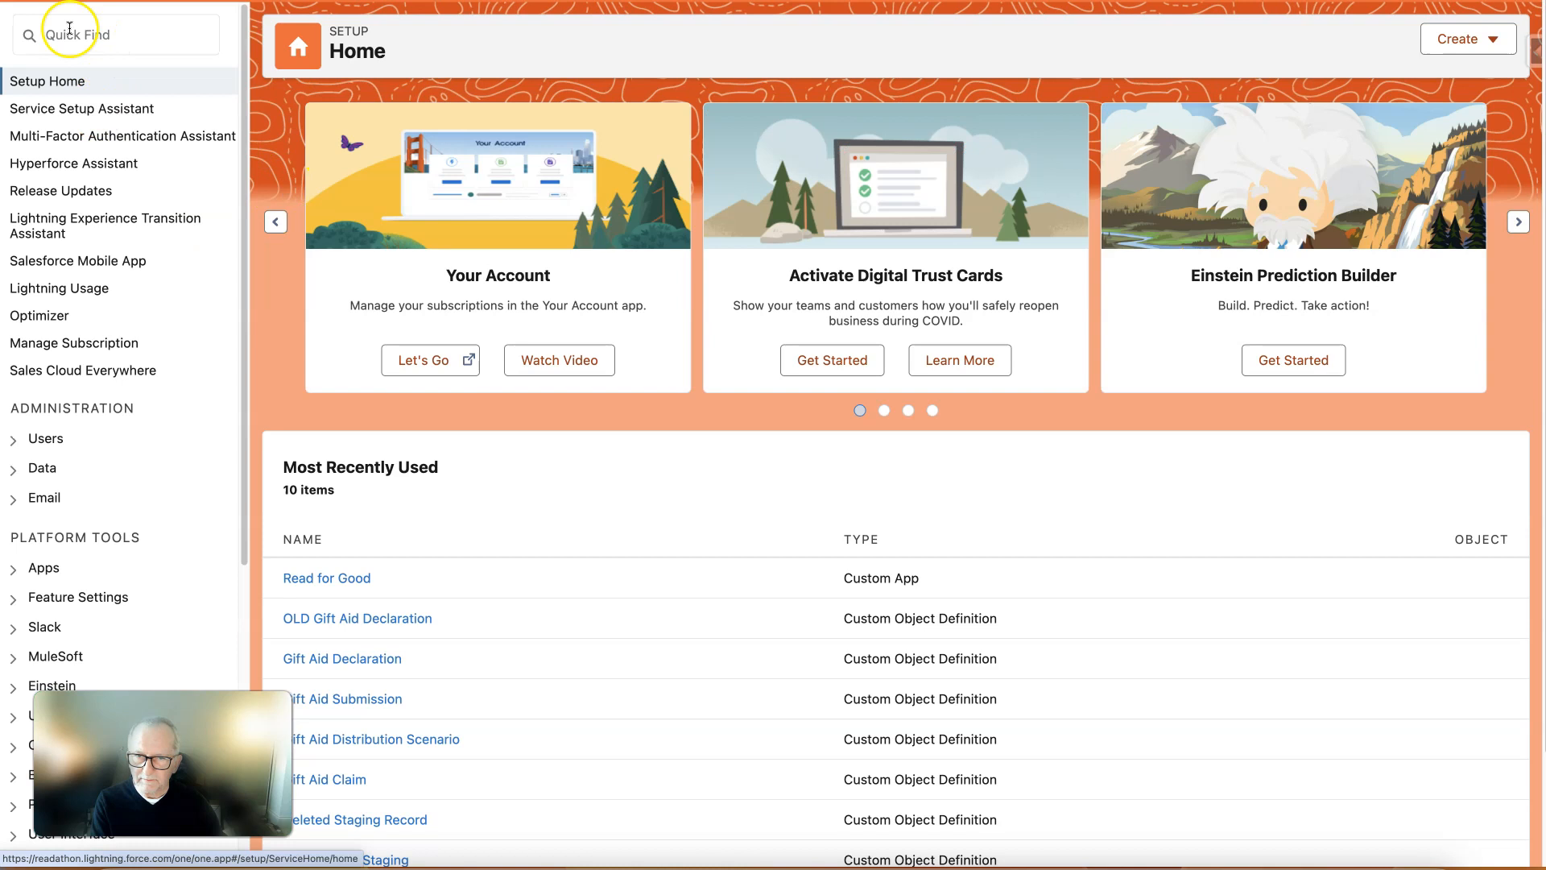
pyautogui.click(69, 30)
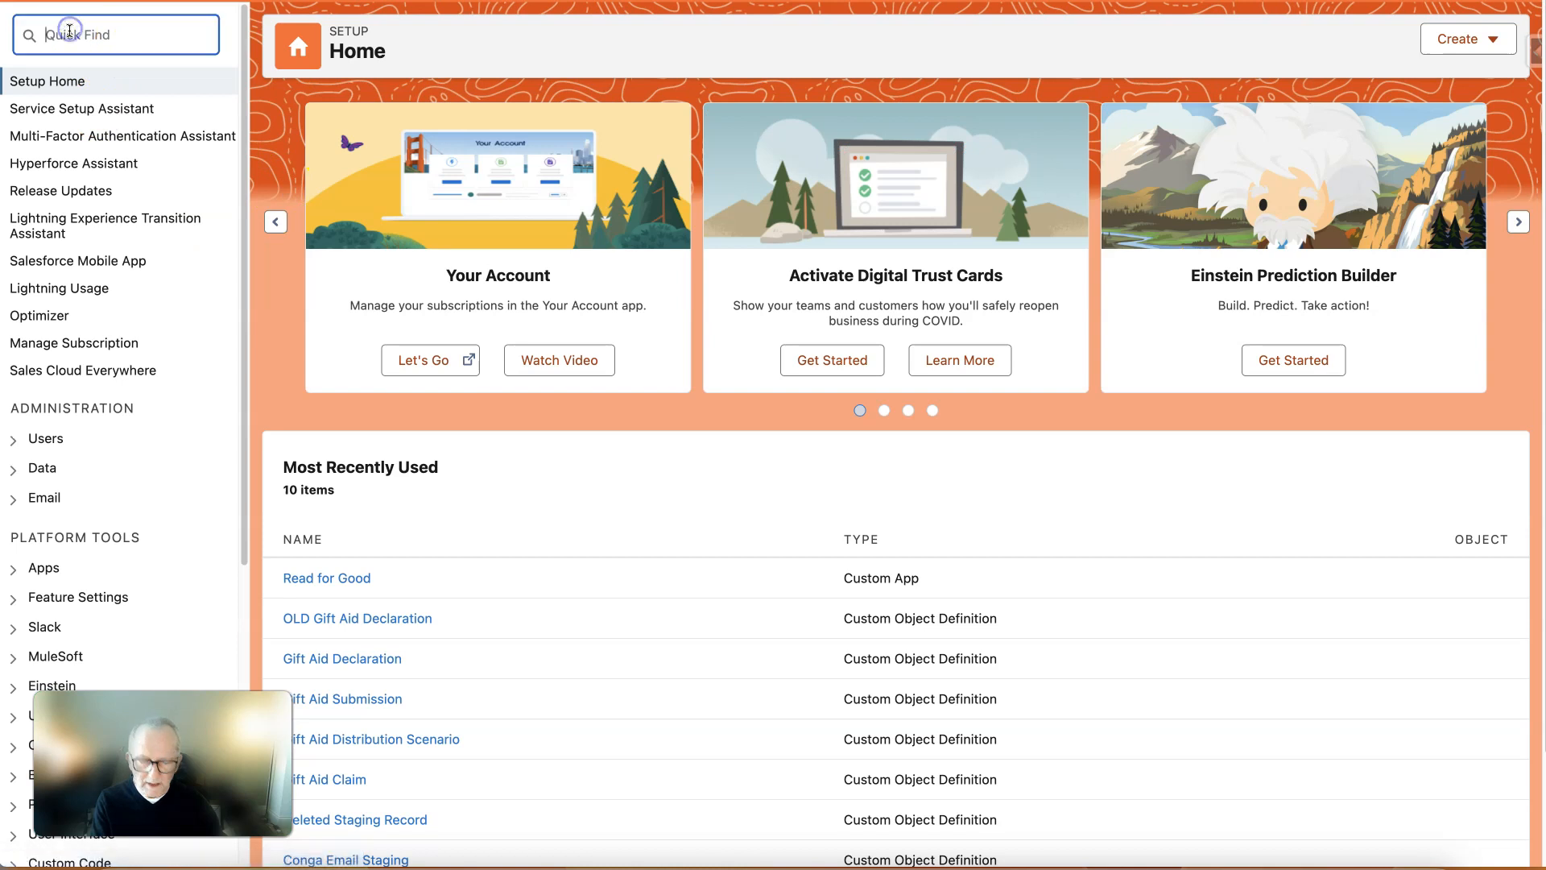
pyautogui.write('e')
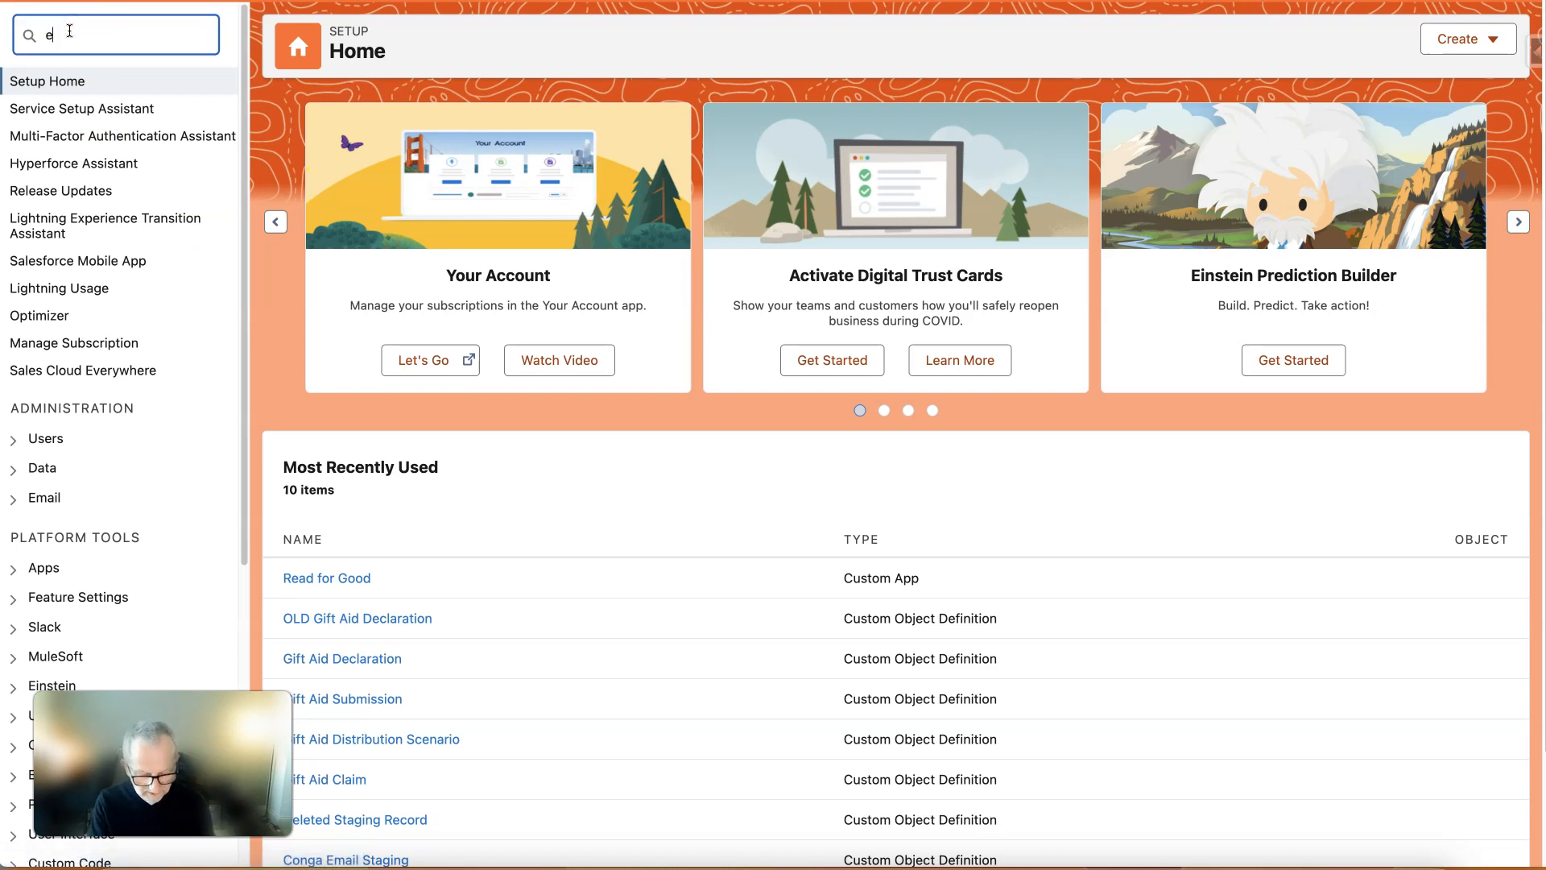
pyautogui.write('mail te')
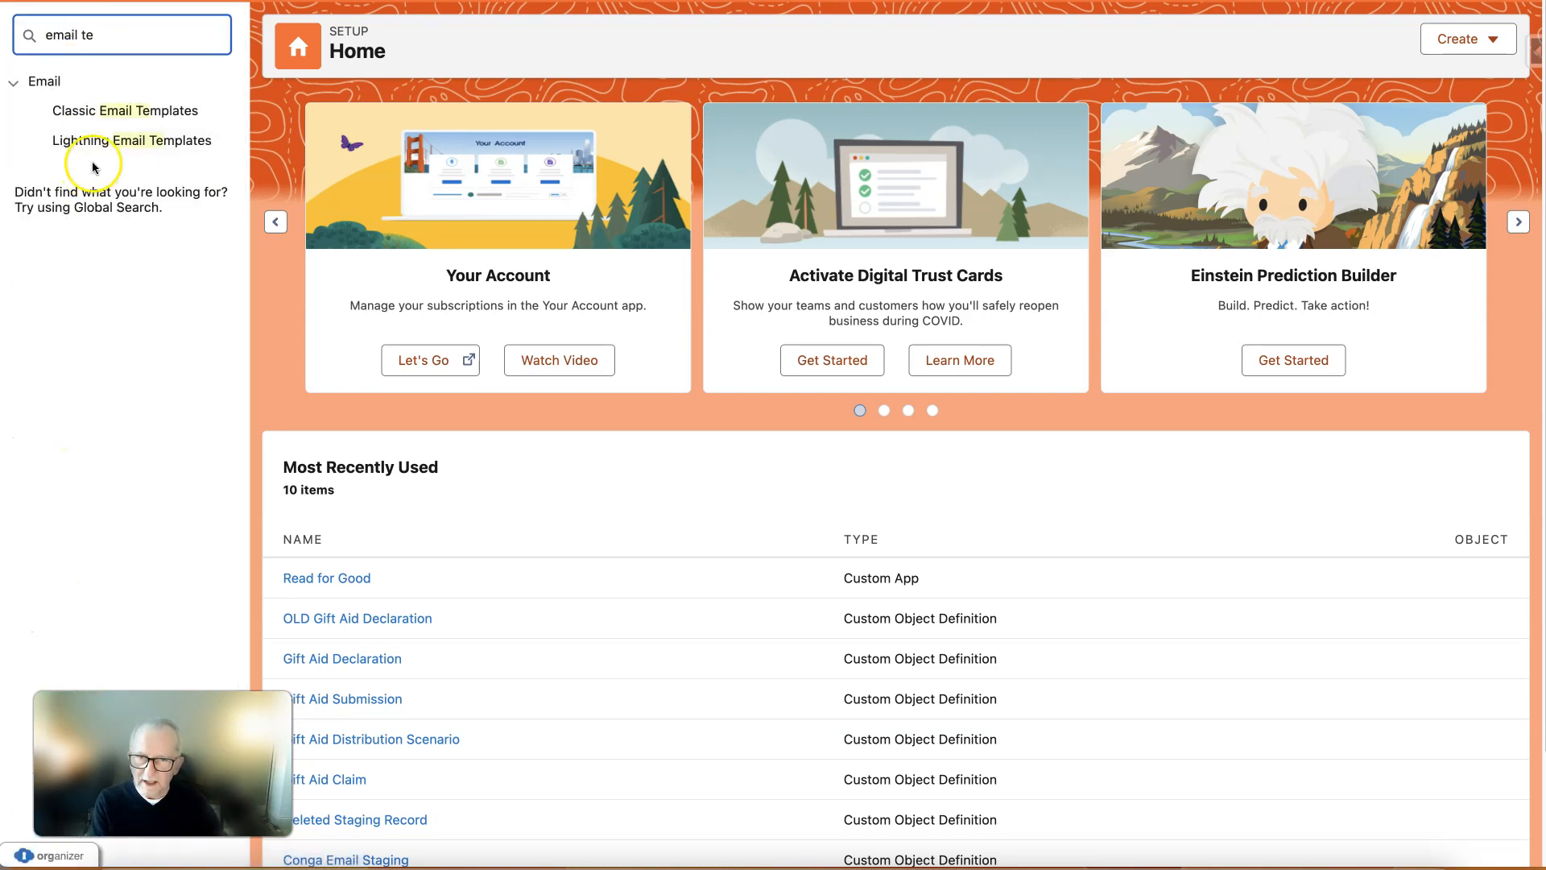
pyautogui.click(80, 111)
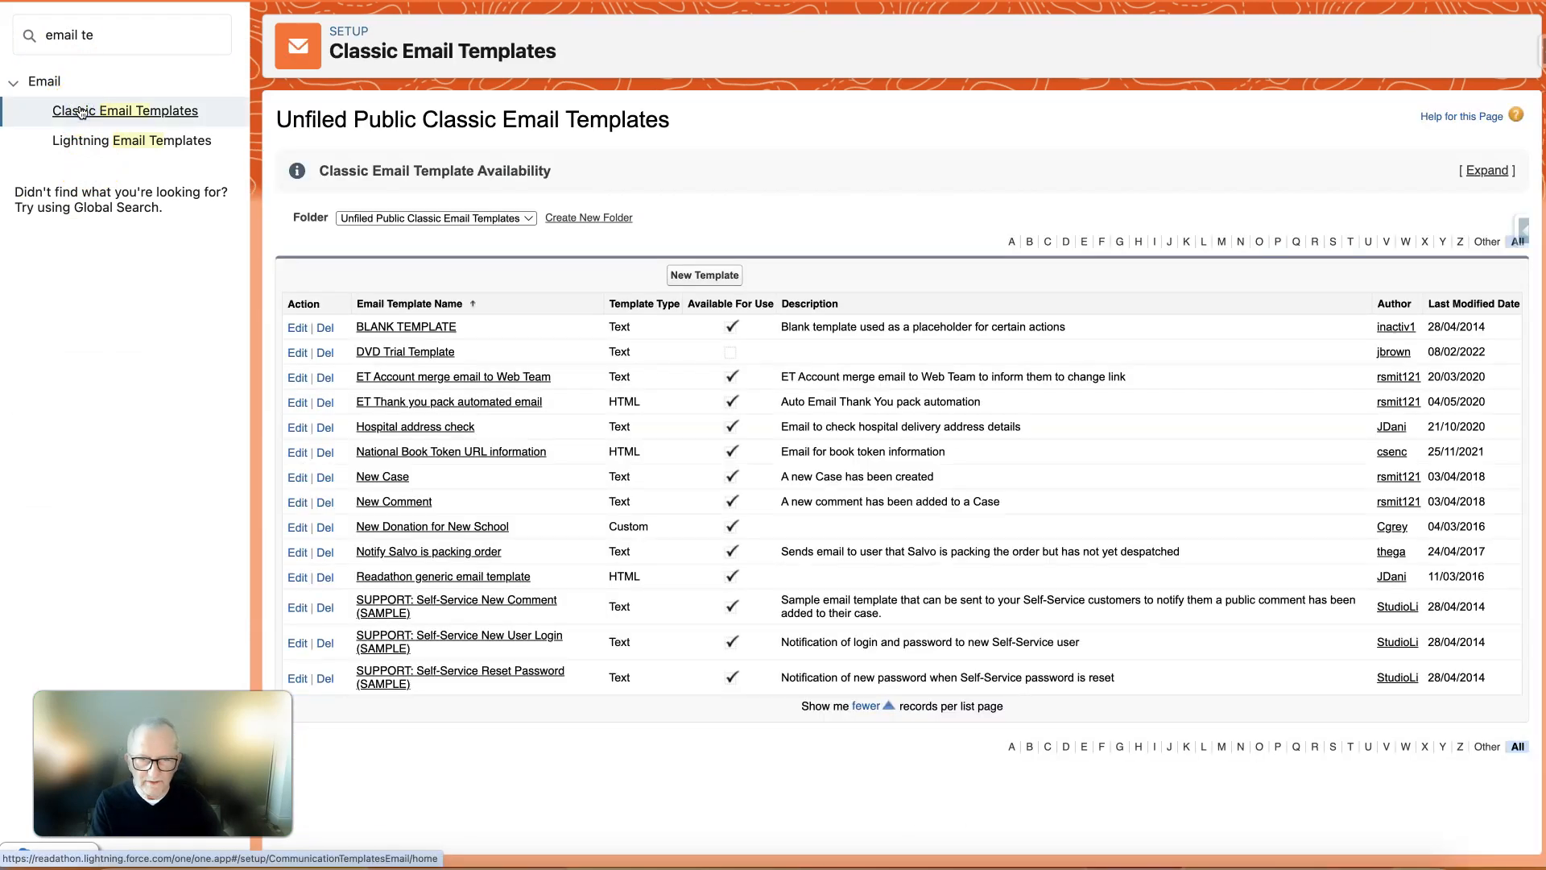
# - Start a new Text email template and set the merge field type to Thank You Pack Fields
pyautogui.click(719, 276)
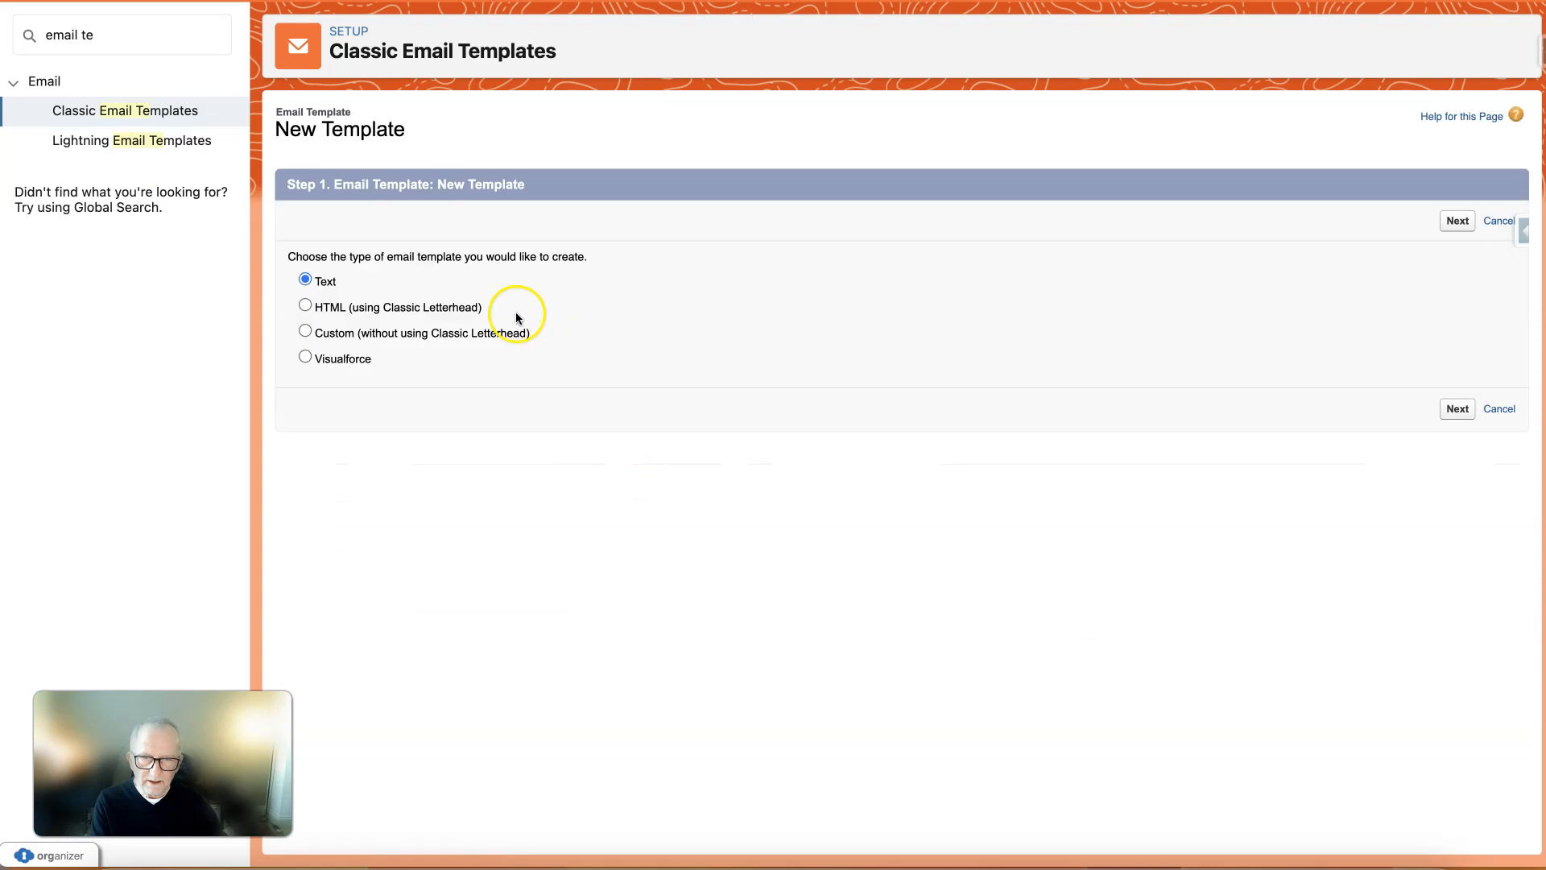
pyautogui.click(1459, 222)
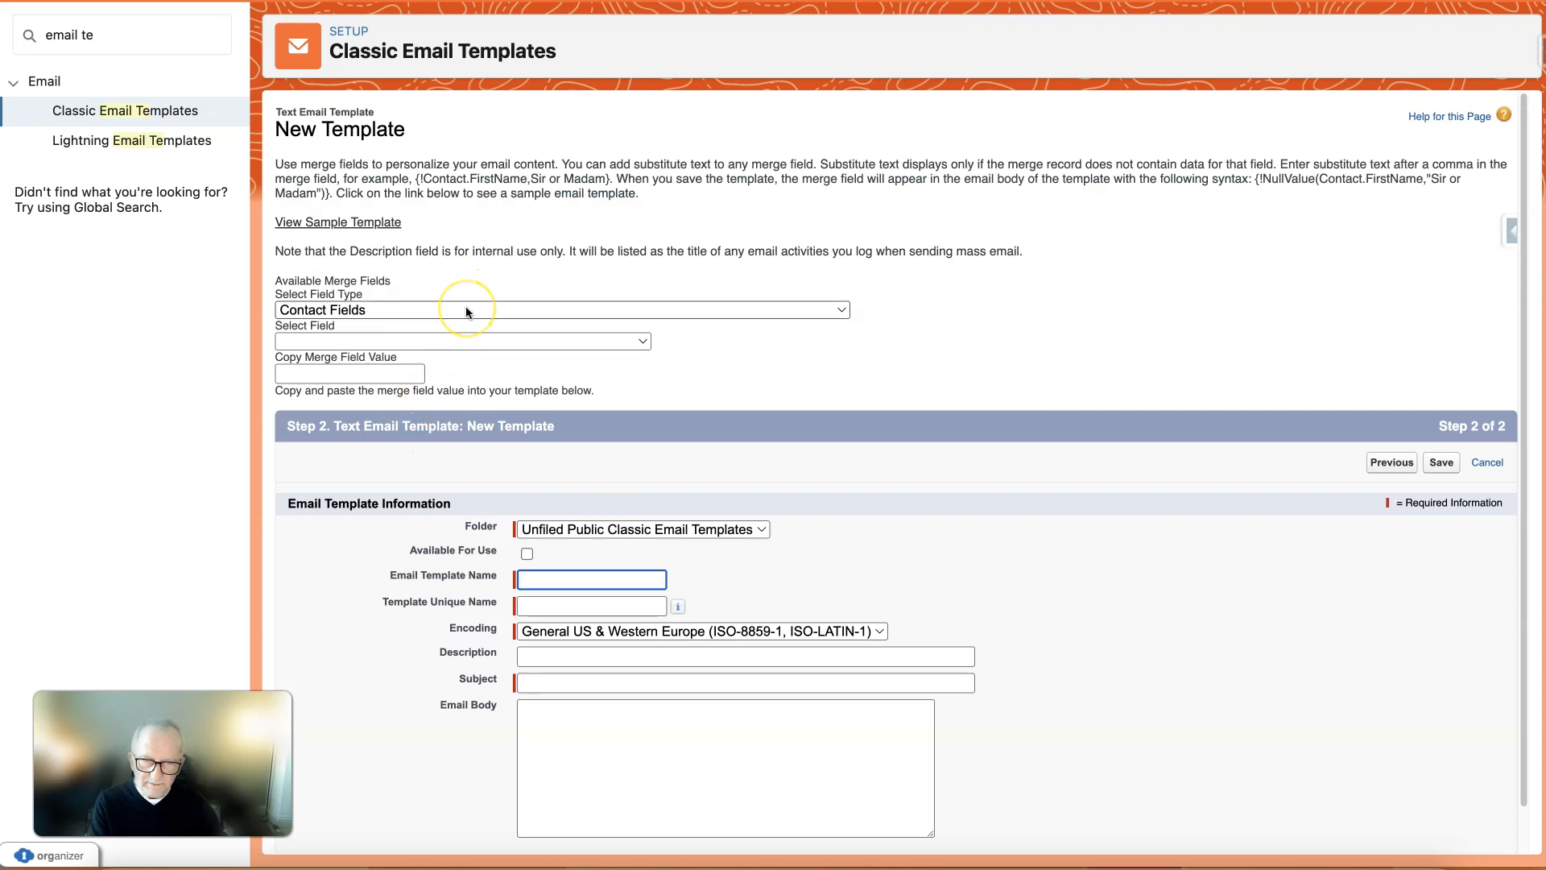
pyautogui.click(465, 312)
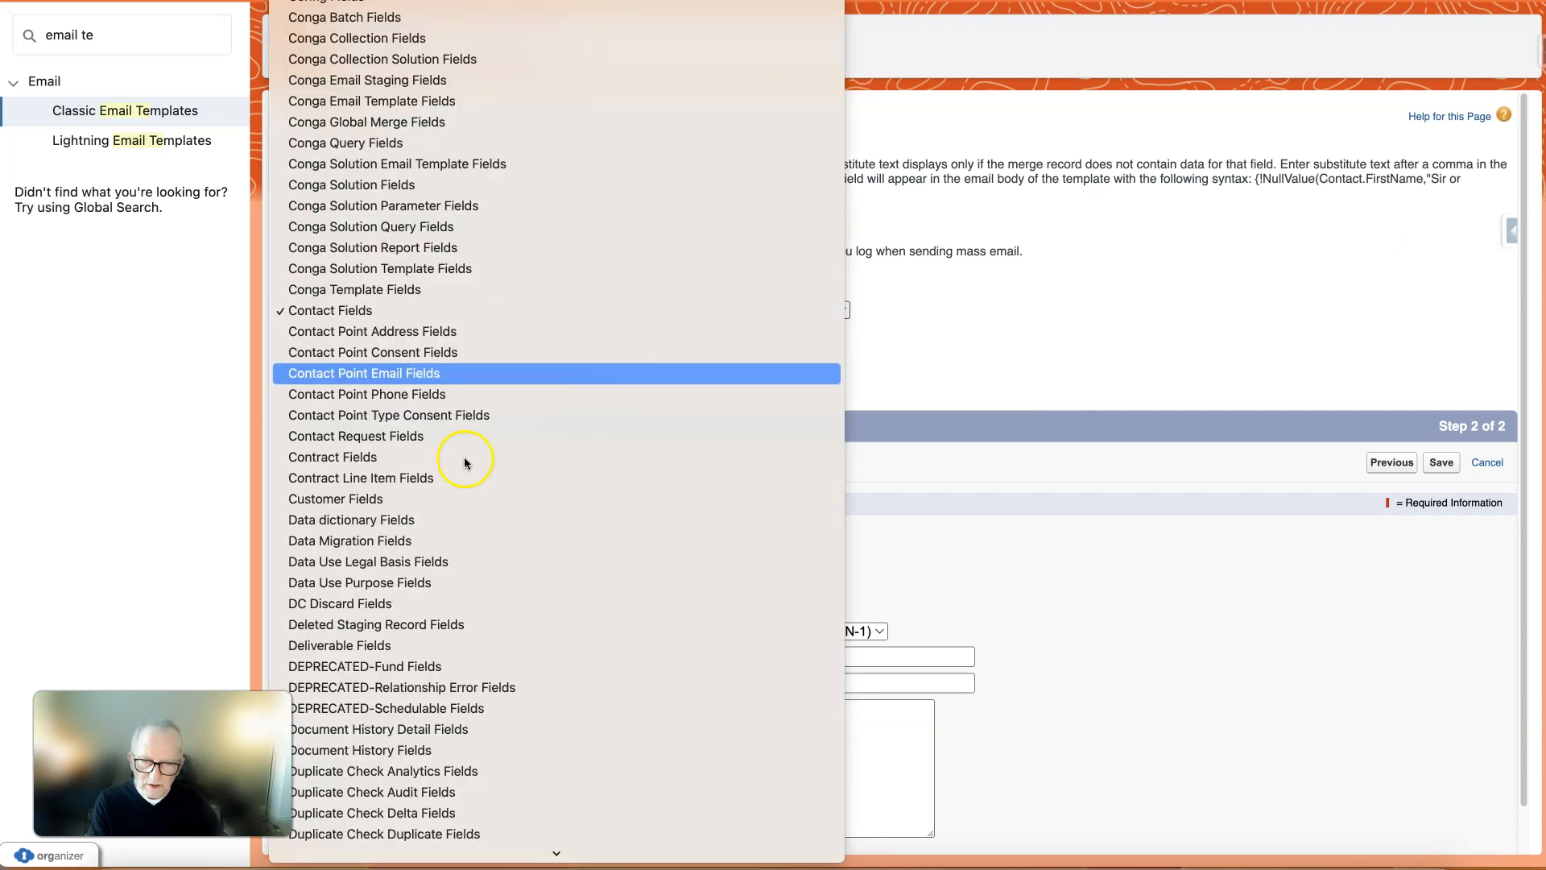
pyautogui.scroll(-15, 455, 853)
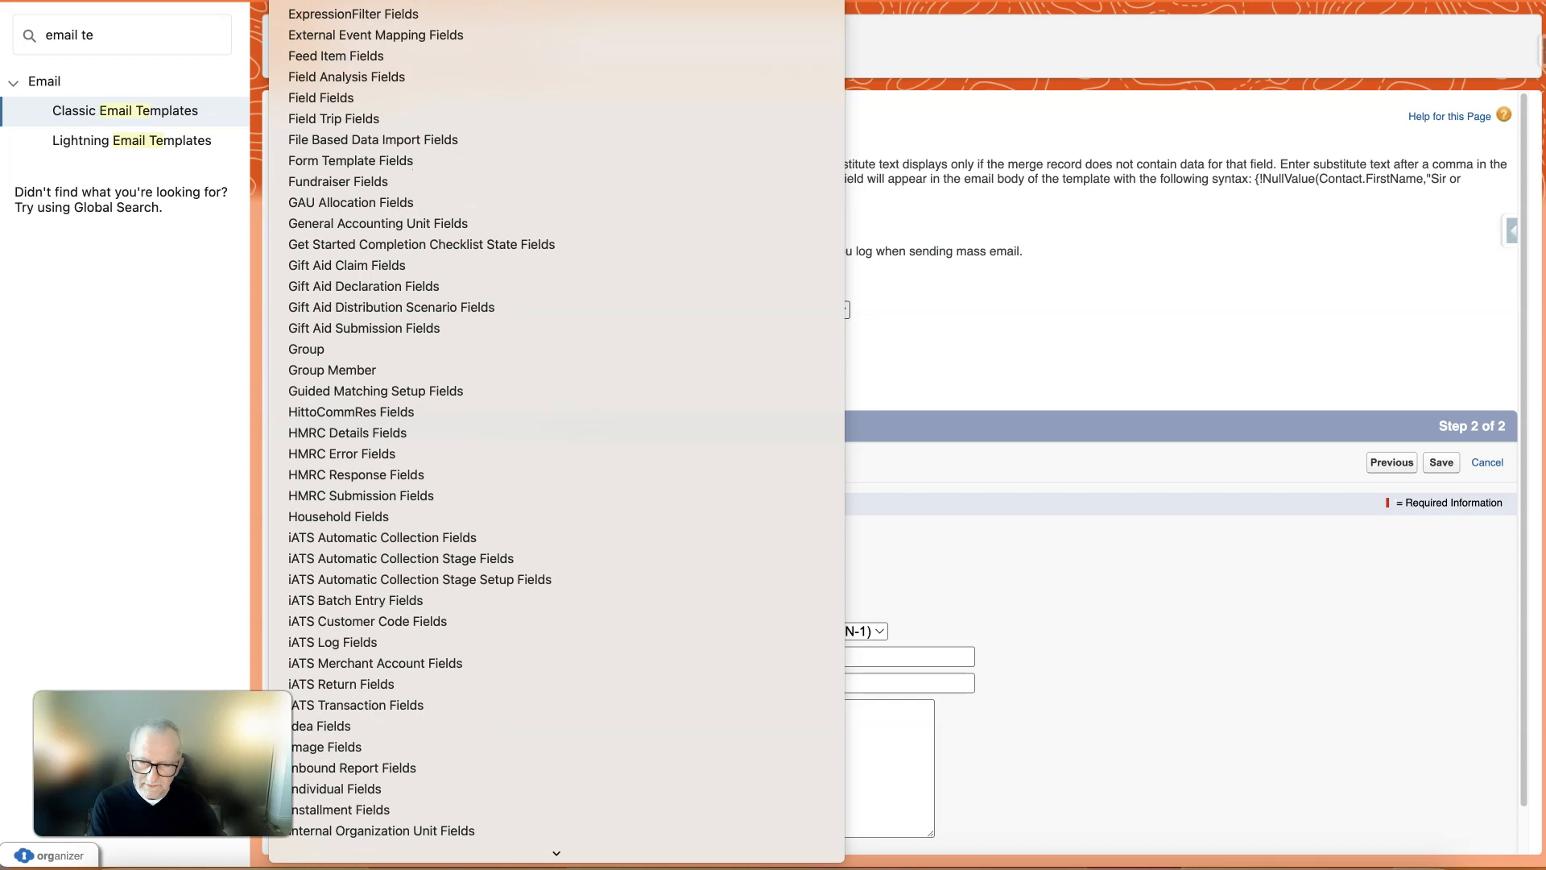
pyautogui.scroll(-20, 455, 855)
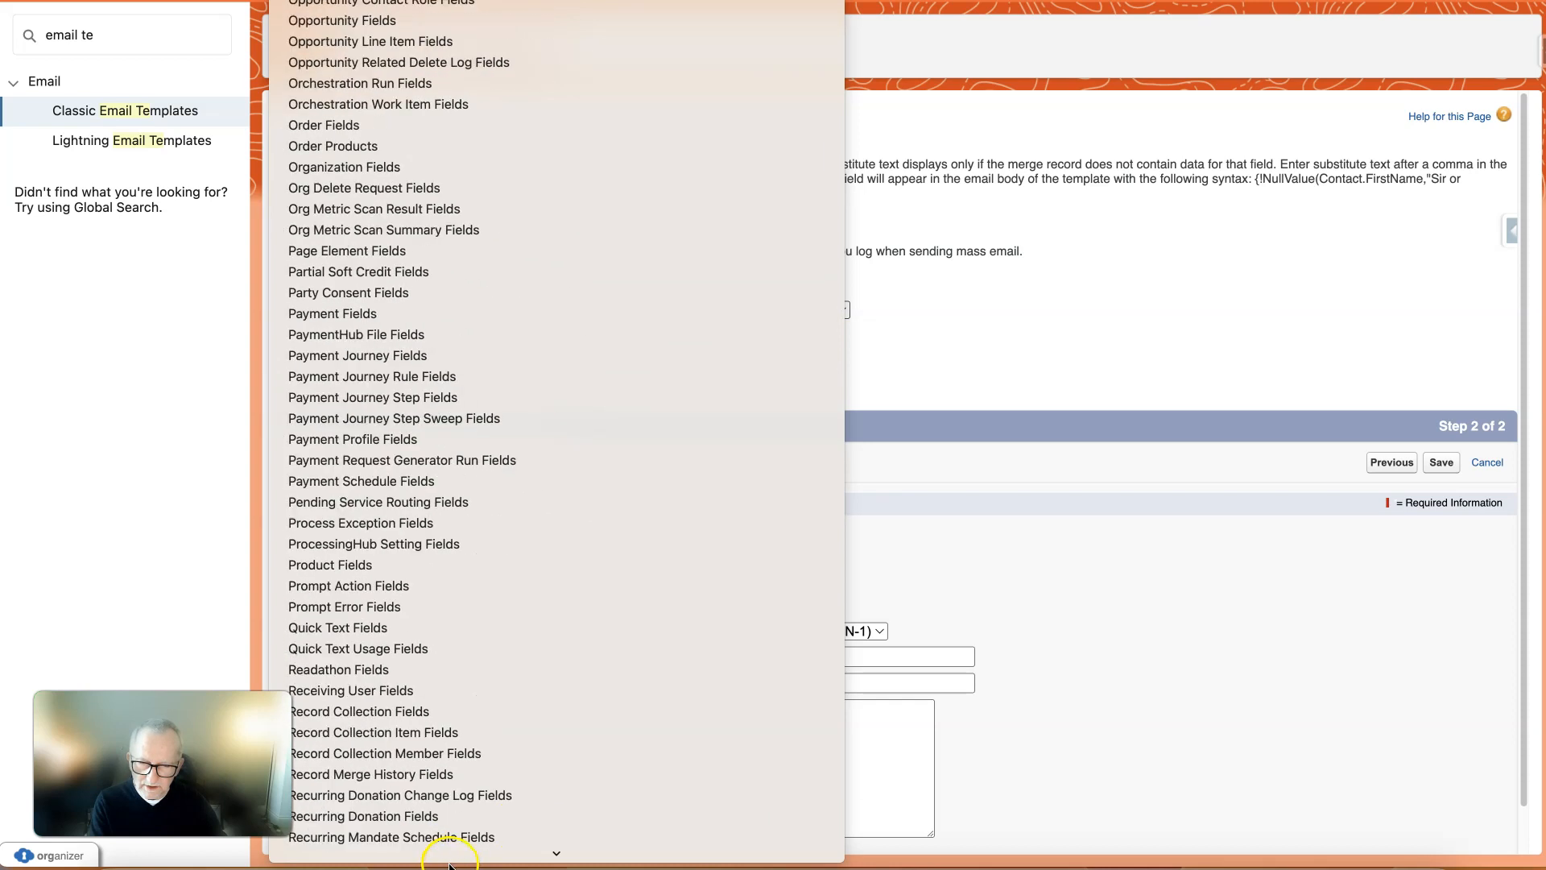
pyautogui.scroll(-1, 448, 852)
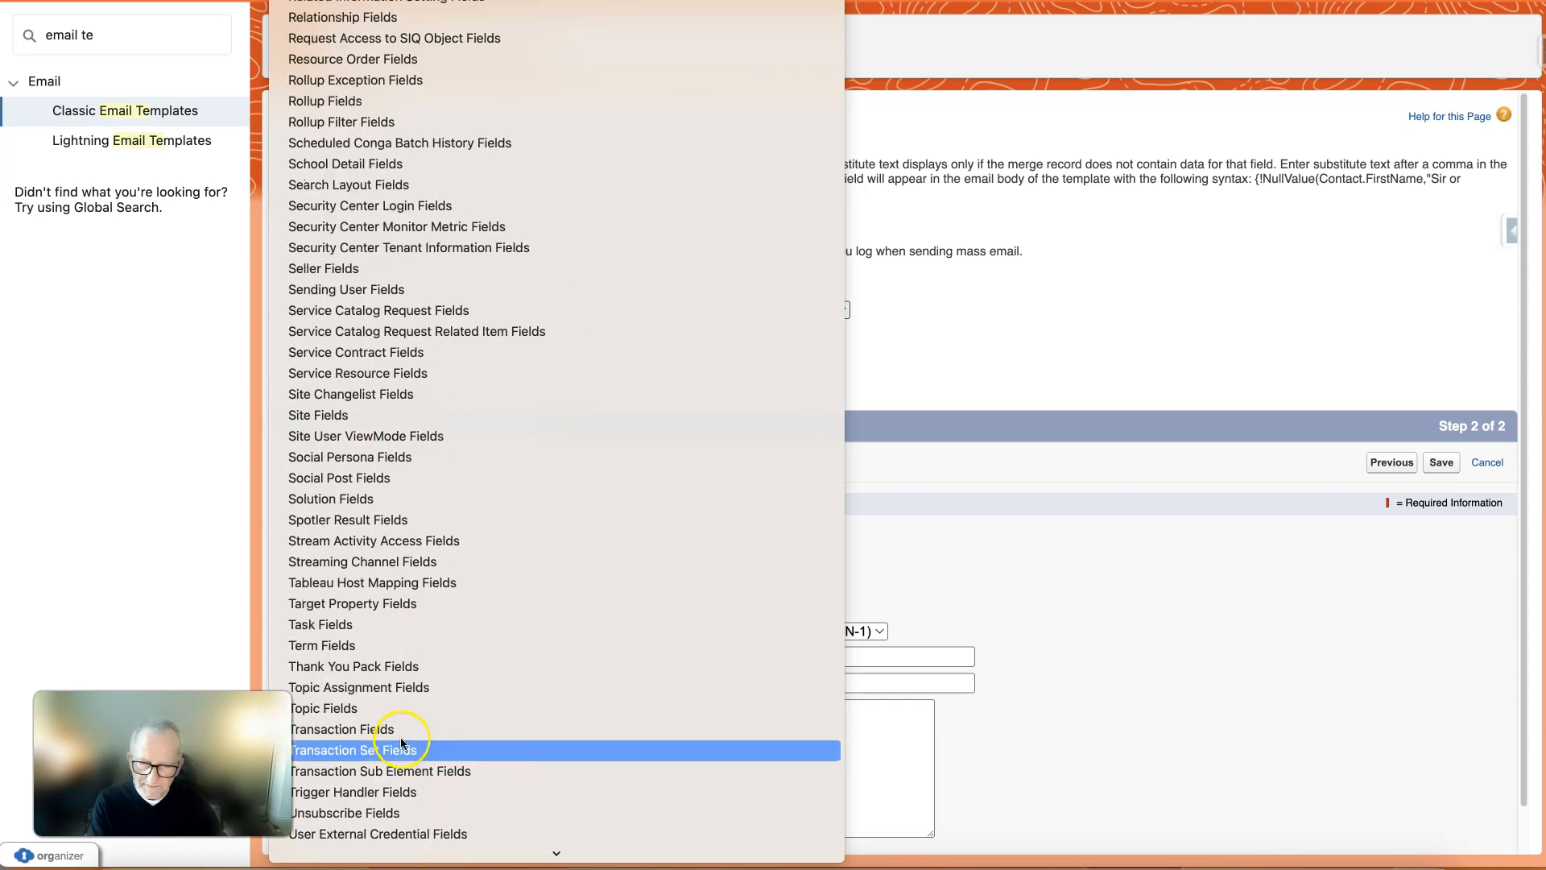
pyautogui.click(360, 665)
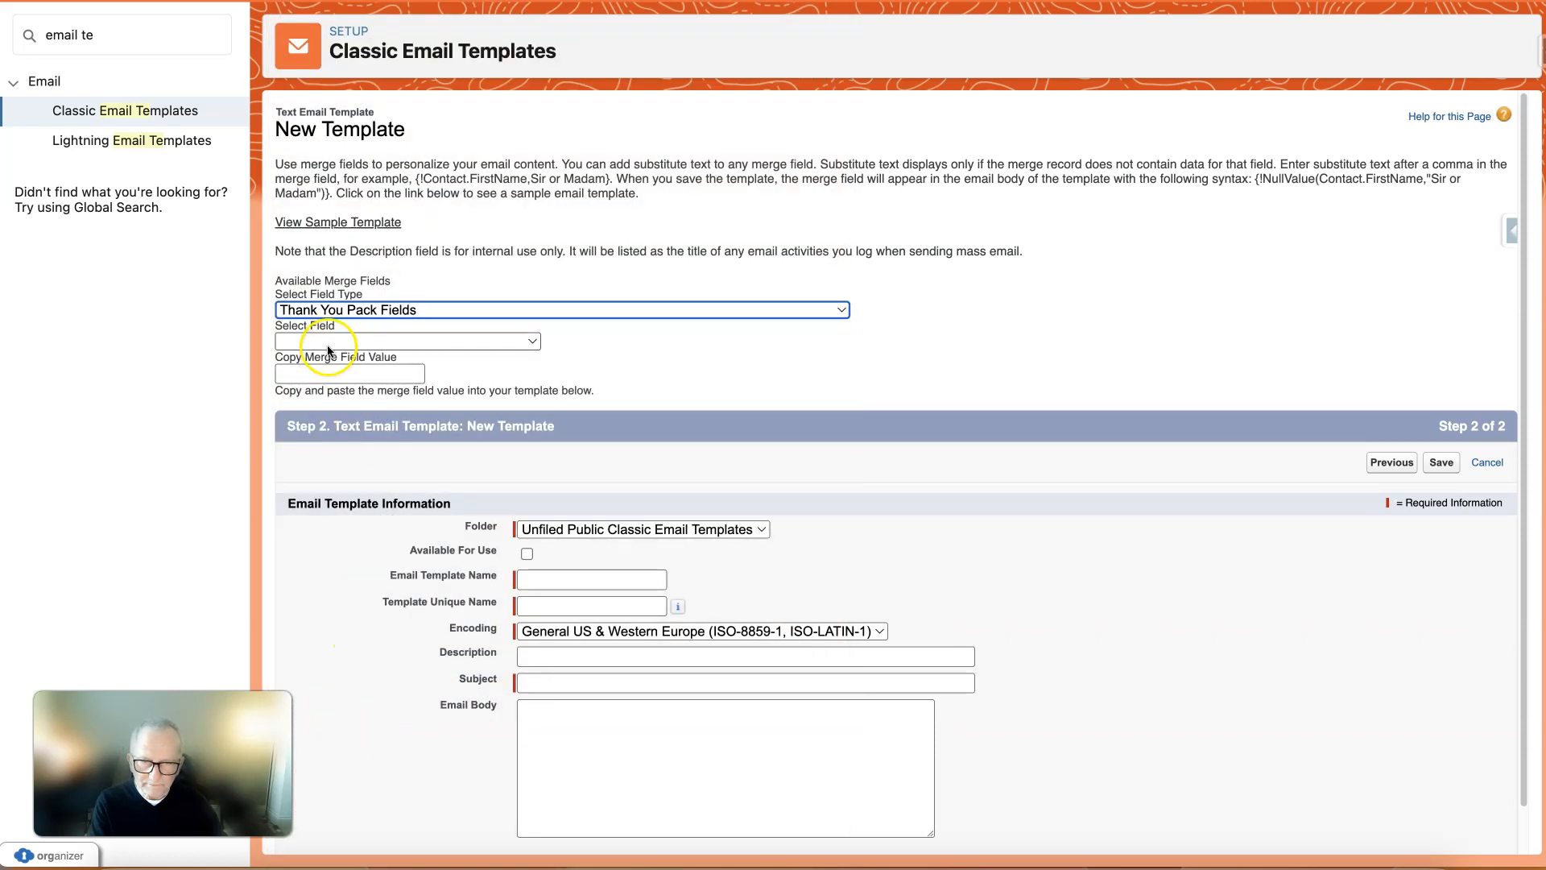
# - Enter "ET Alert staff Thank you Pack is" as the beginning of the email template name
pyautogui.click(568, 580)
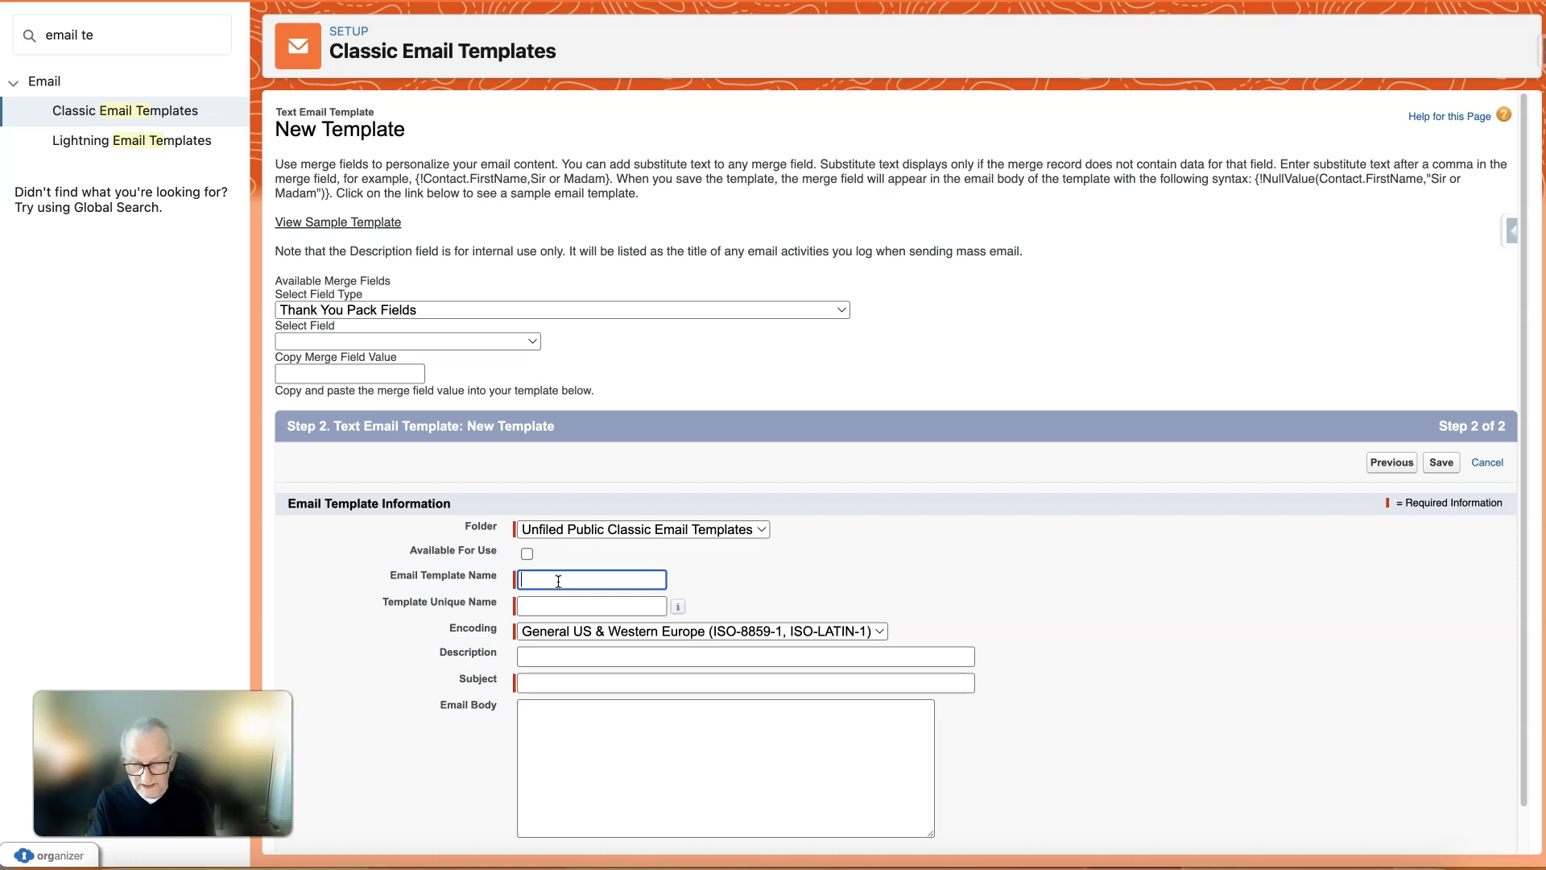
pyautogui.write('ET')
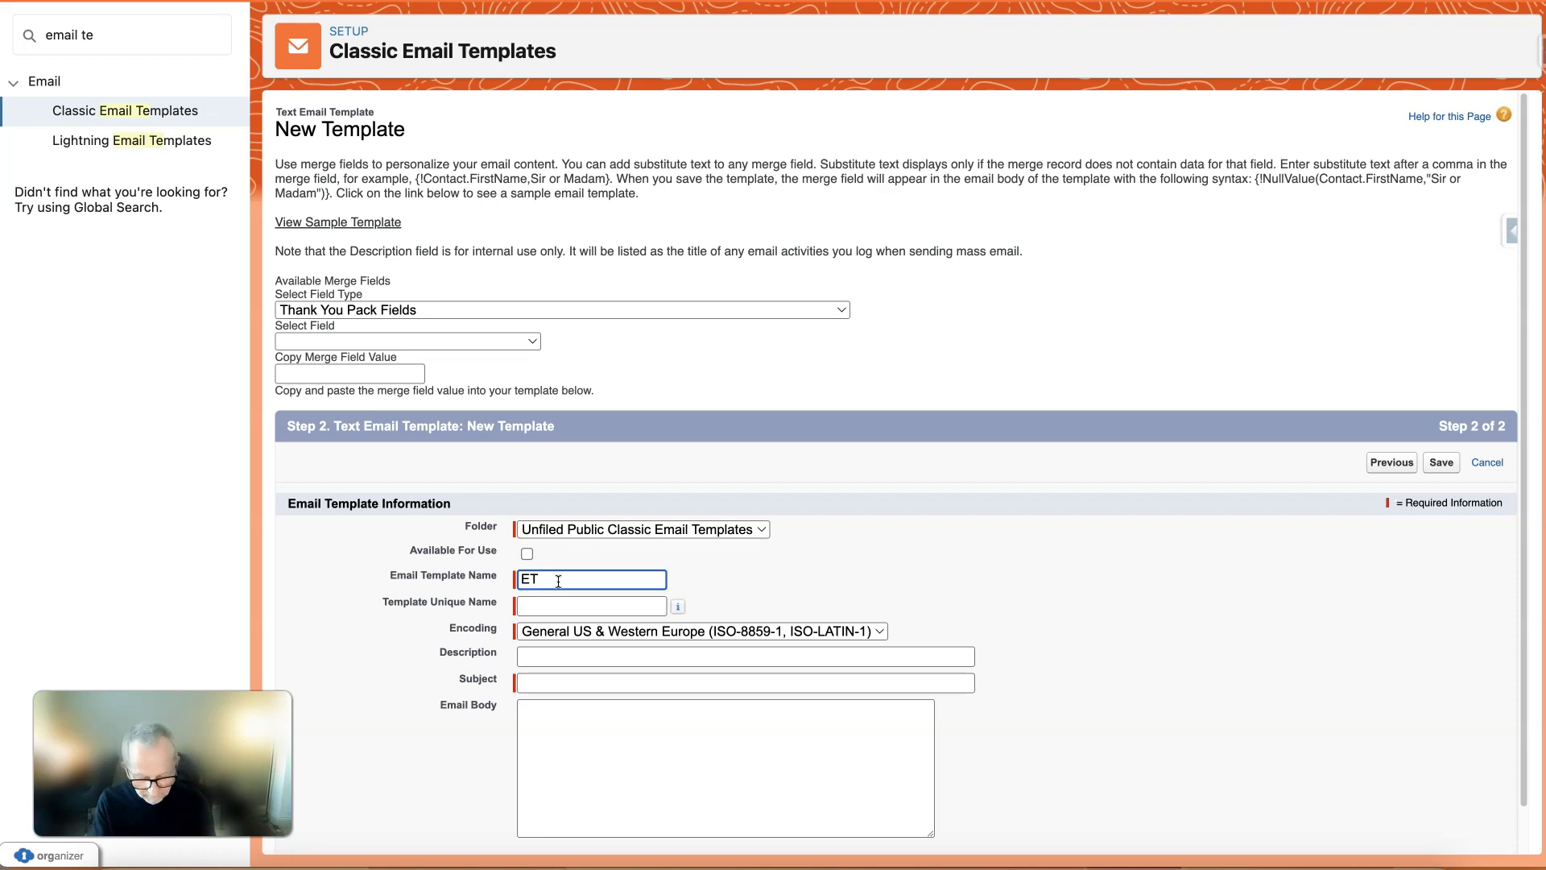
pyautogui.write('A')
pyautogui.press('BackSpace')
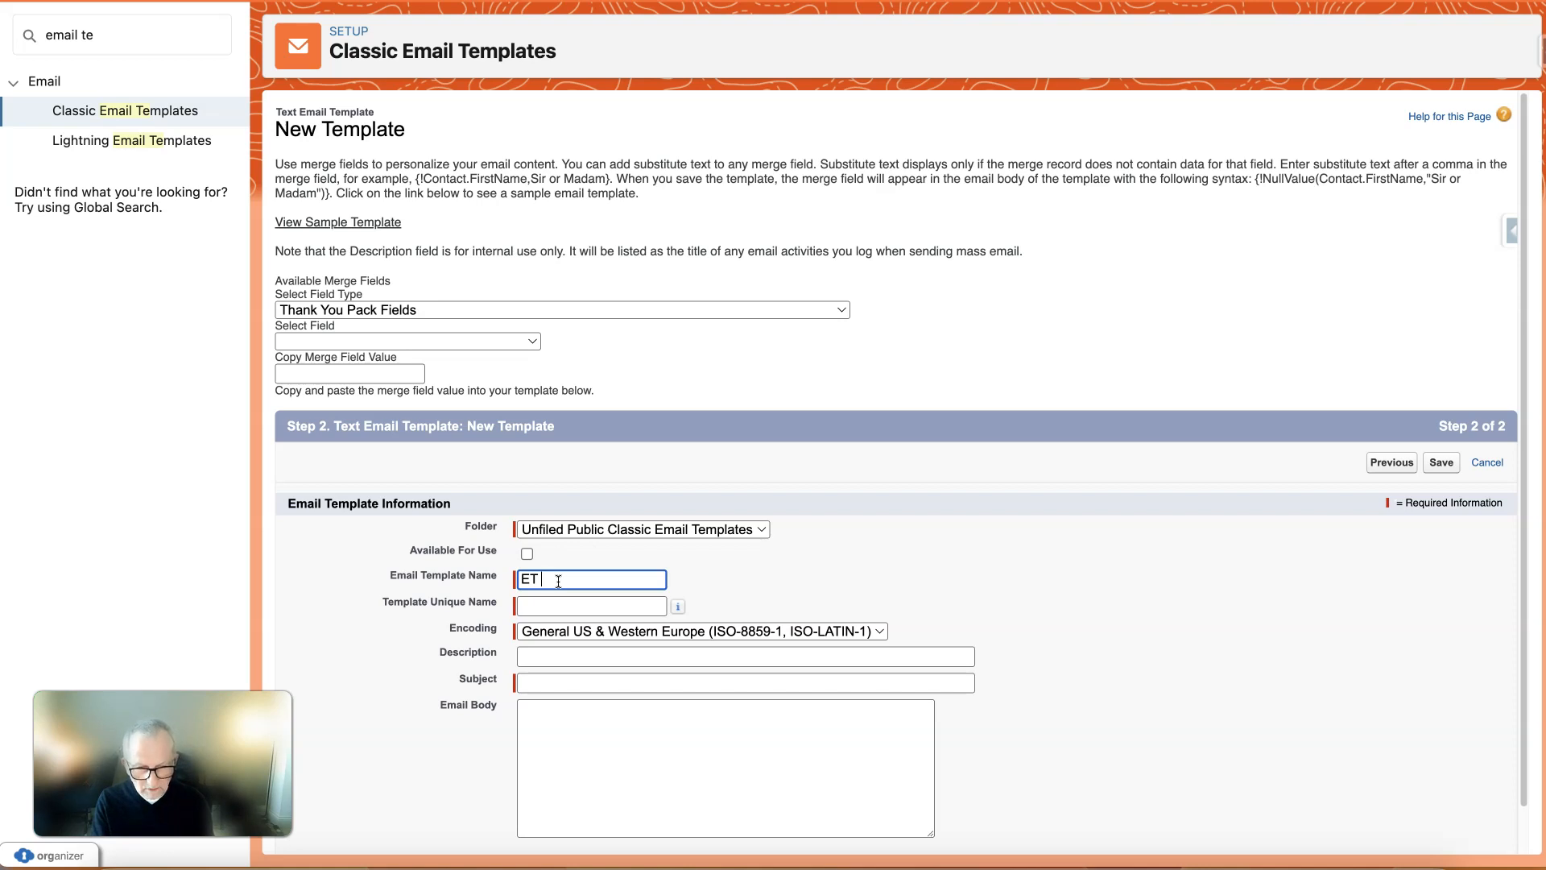
pyautogui.write('A')
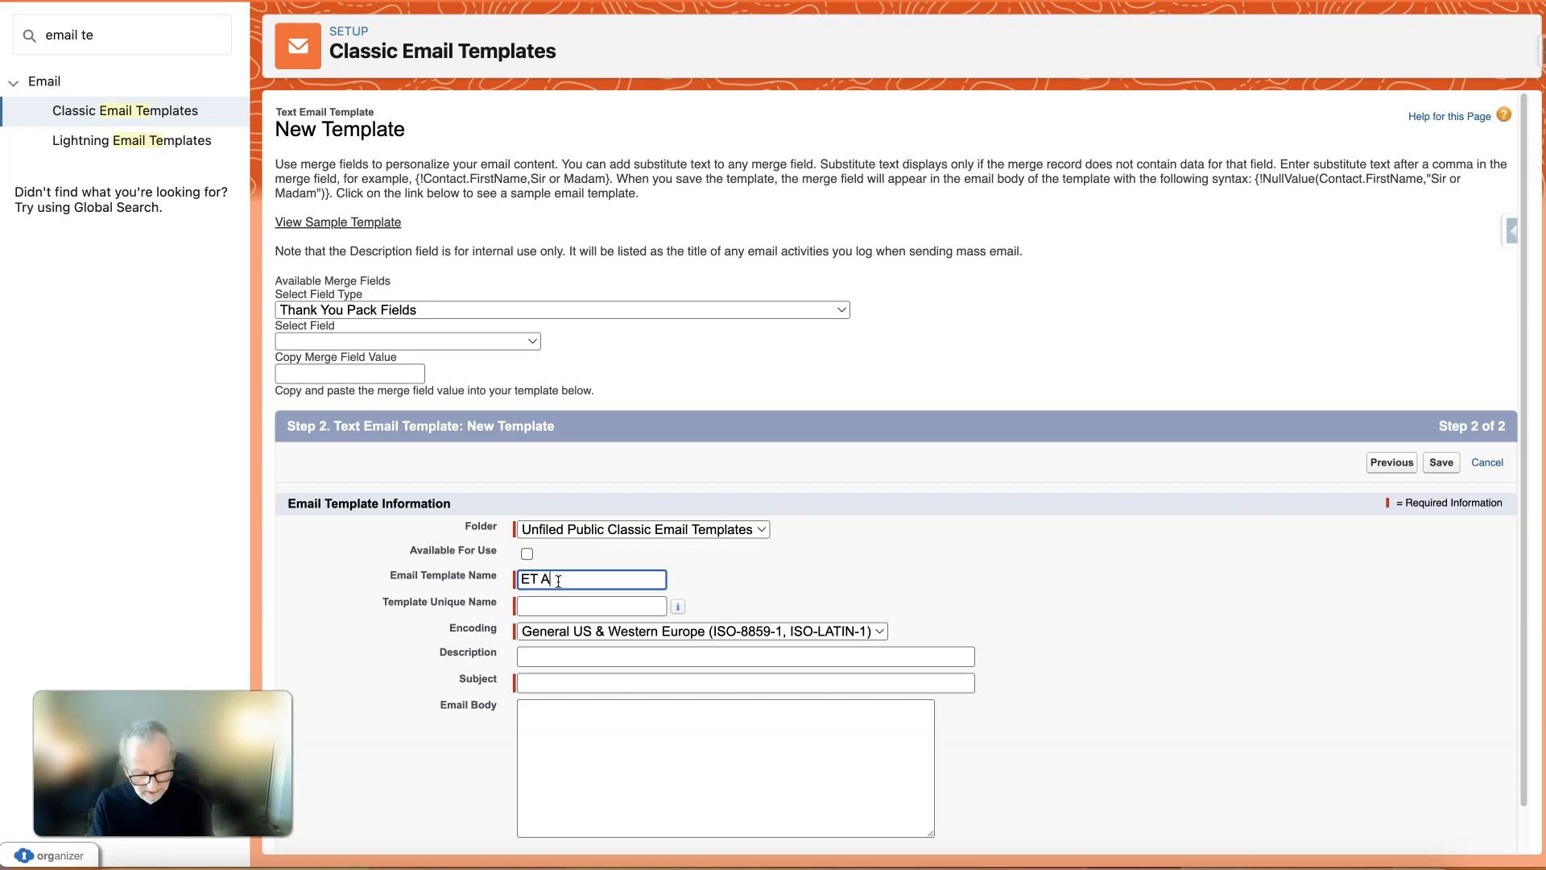
pyautogui.write('lert staff Than')
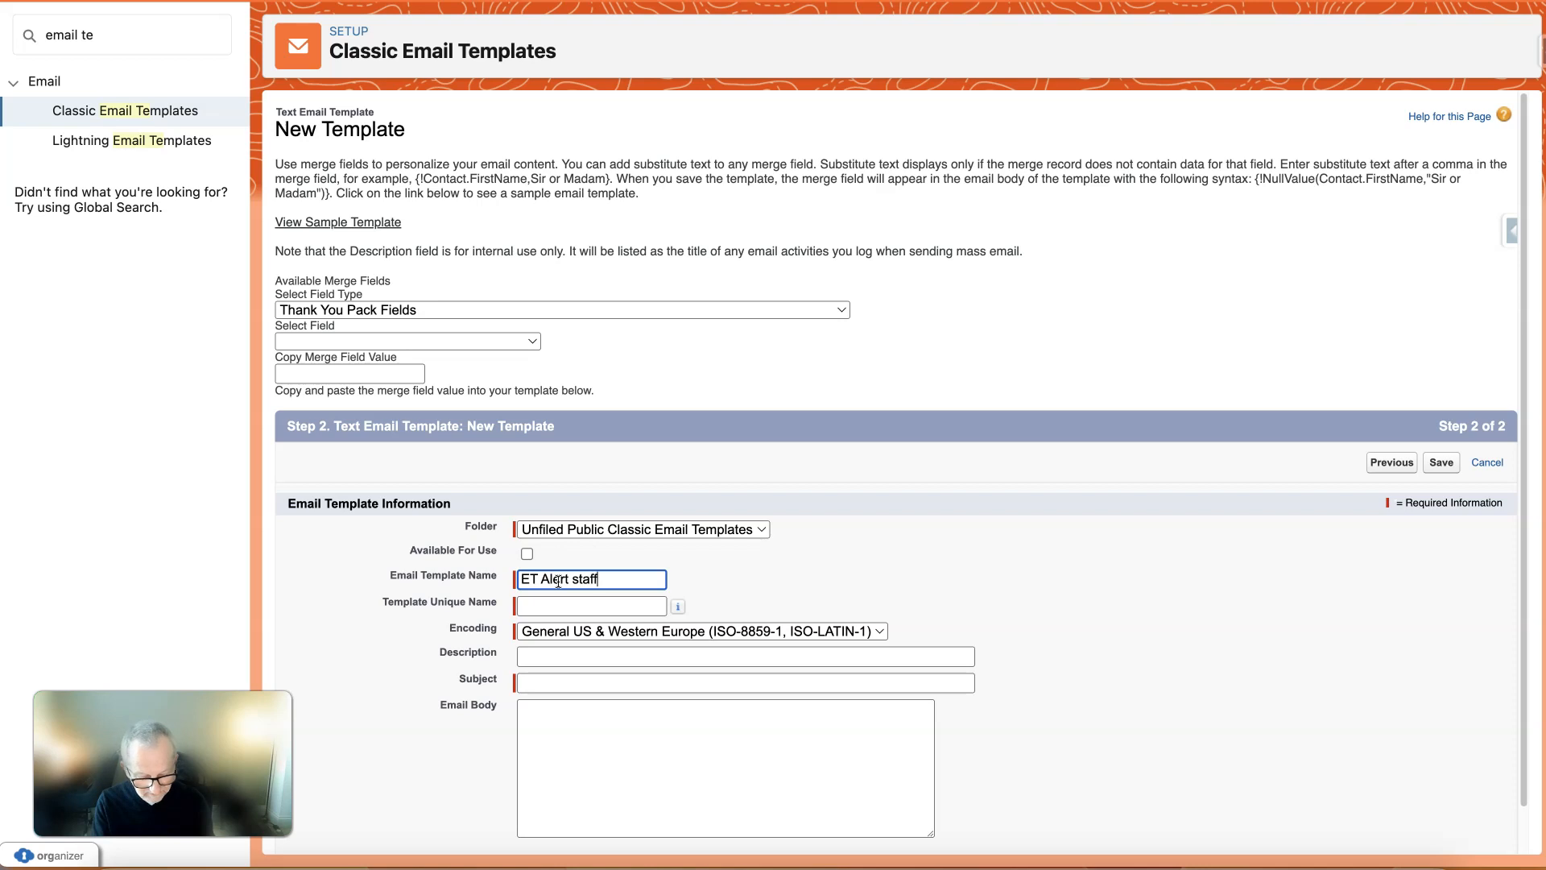
pyautogui.write('k you Pack is')
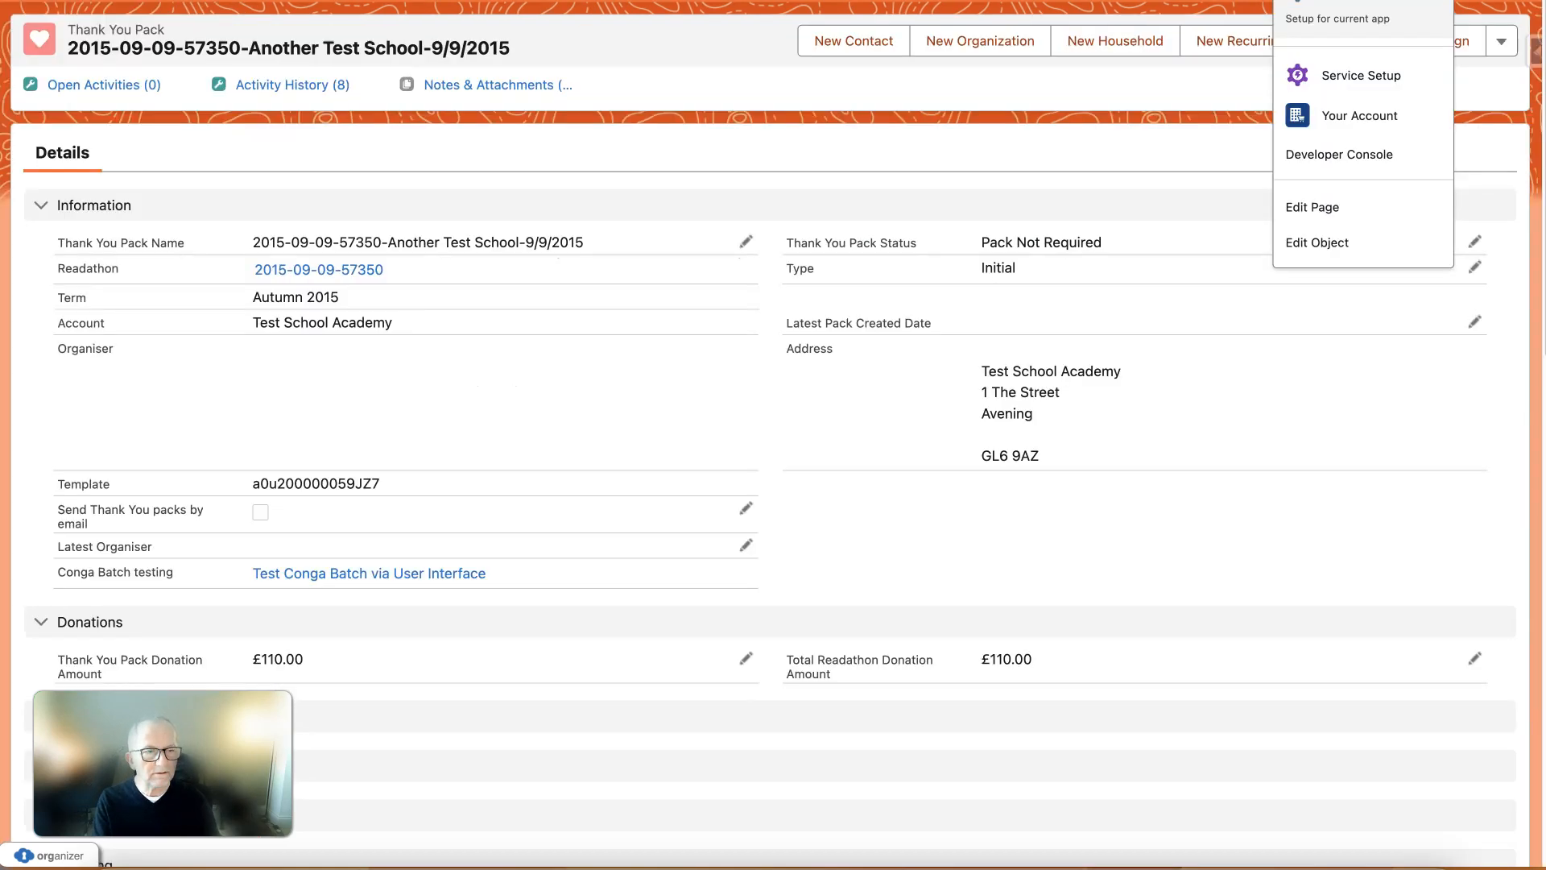
# - Check the Thank You Pack Status options on the Thank You Pack record for the exact status wording
pyautogui.click(1393, 246)
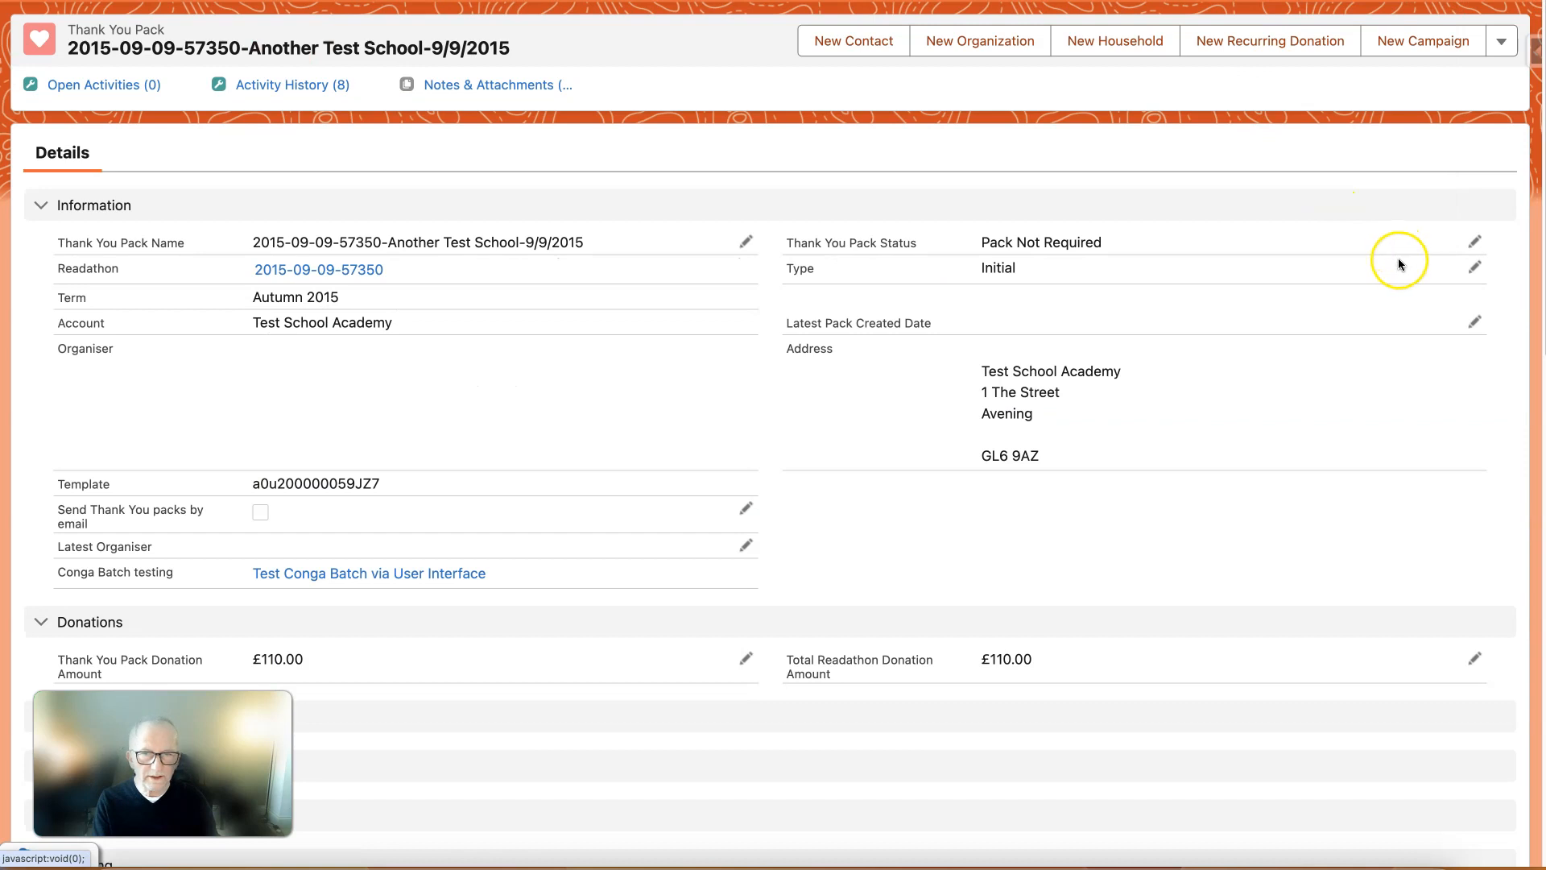
pyautogui.click(1477, 270)
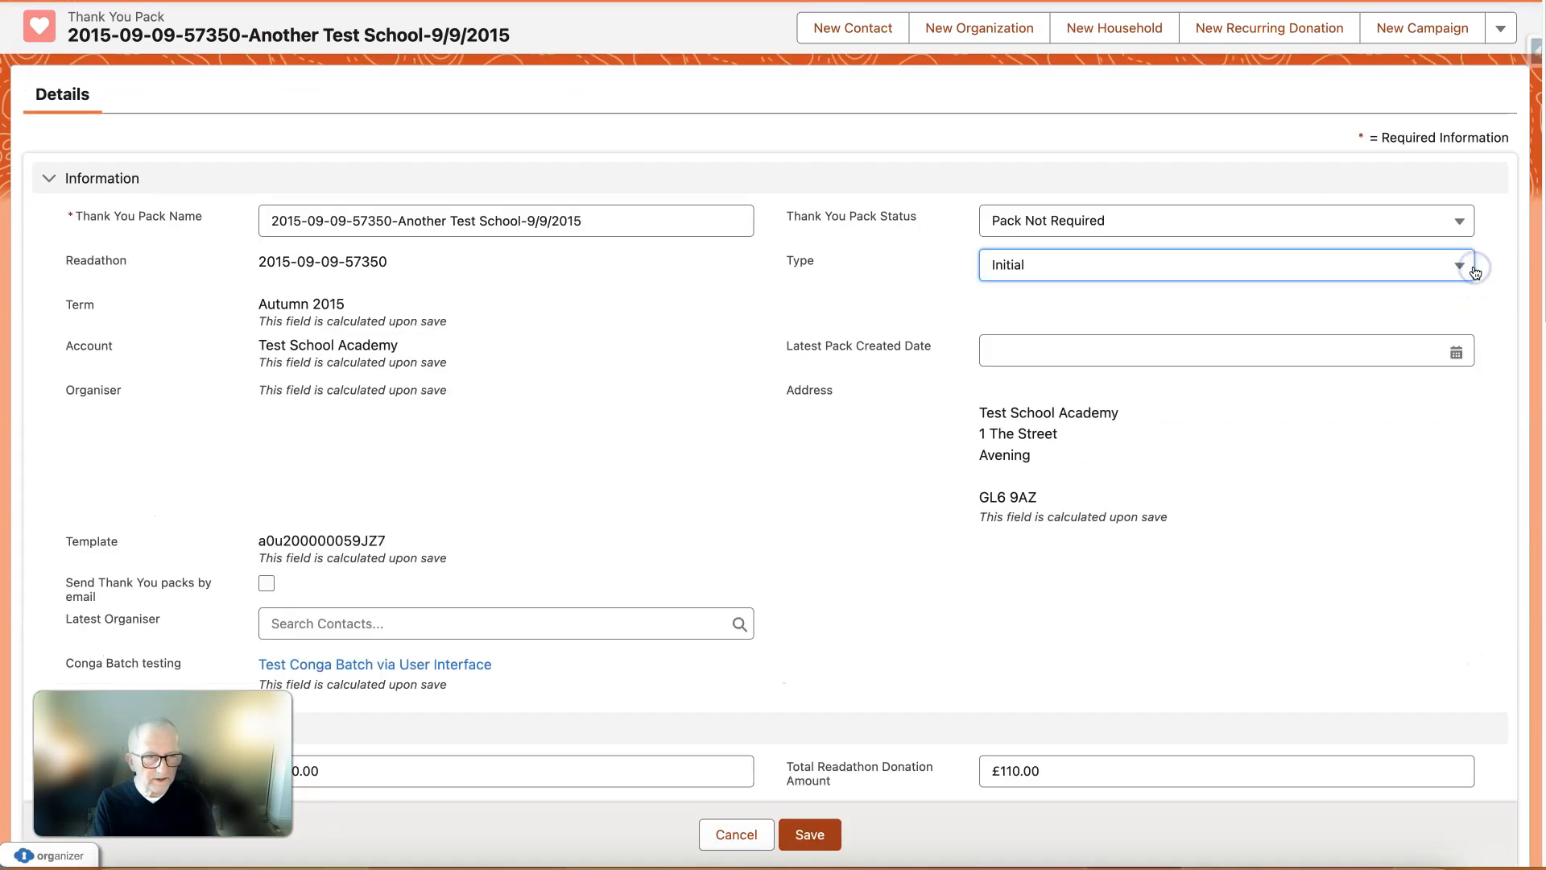
pyautogui.click(1456, 226)
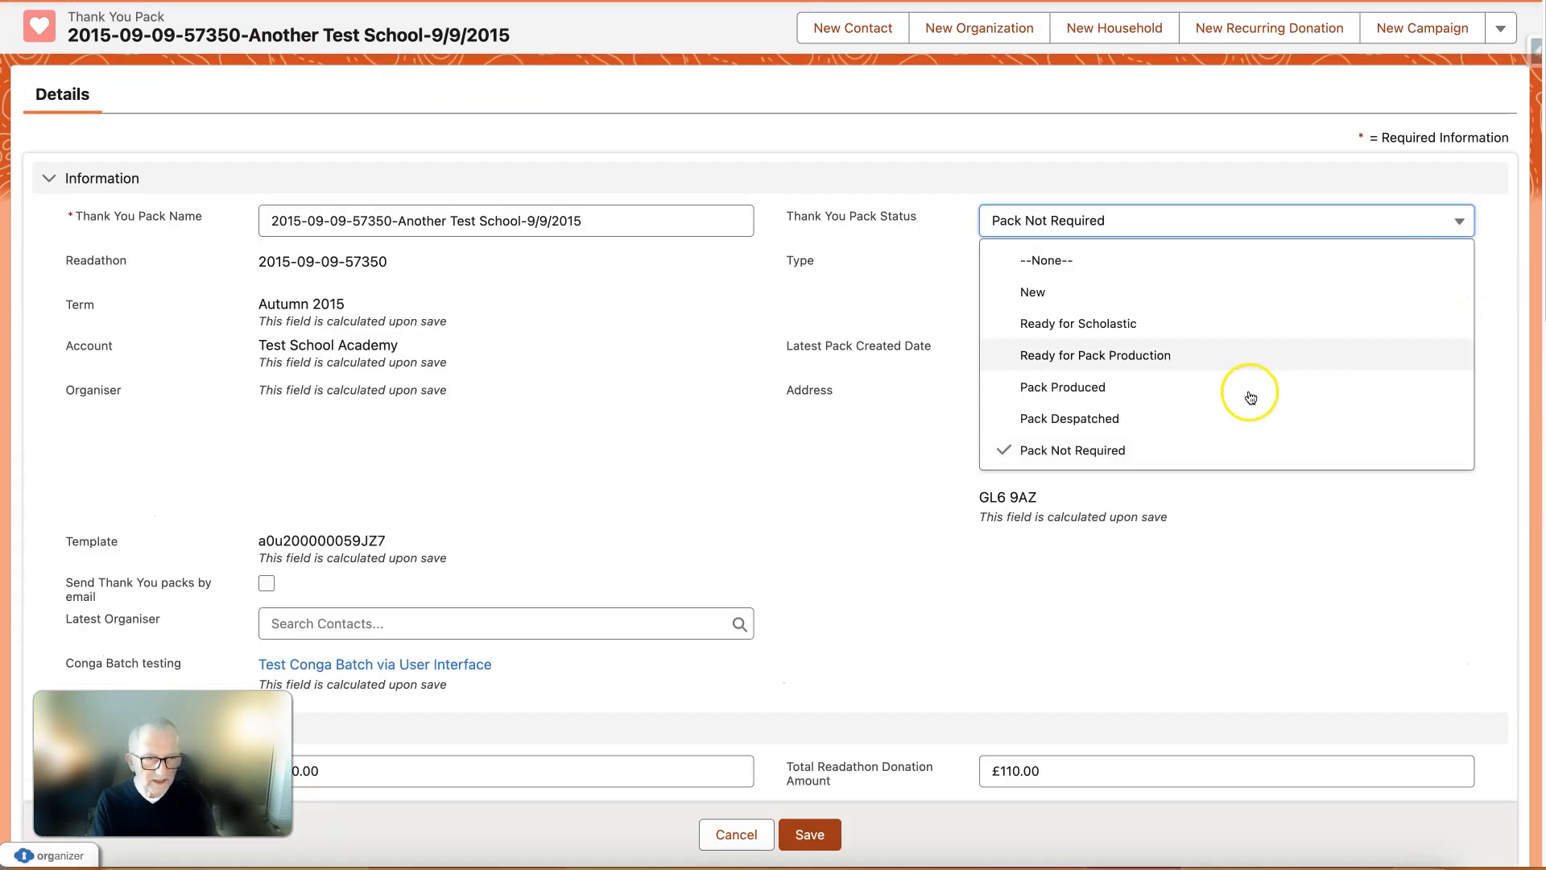
pyautogui.click(820, 460)
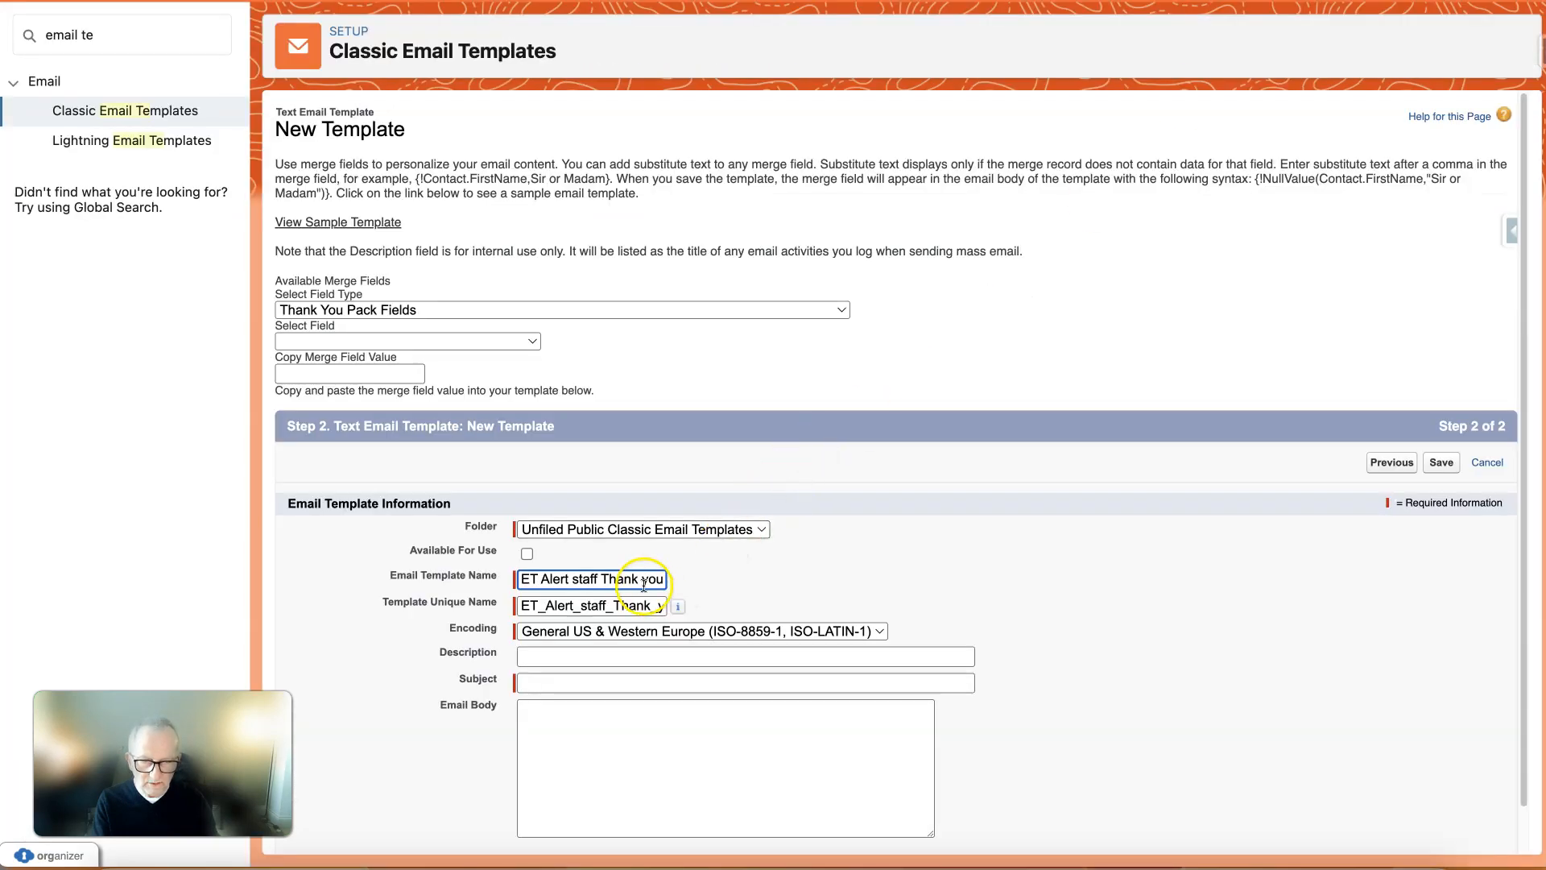
# - Complete the email template name by adding "Produced" at its end
pyautogui.press('Right')
pyautogui.press('Right')
pyautogui.press('Right')
pyautogui.press('Right')
pyautogui.press('Right')
pyautogui.press('Right')
pyautogui.press('Right')
pyautogui.press('Right')
pyautogui.write('Prodic')
pyautogui.press('BackSpace')
pyautogui.write('uced')
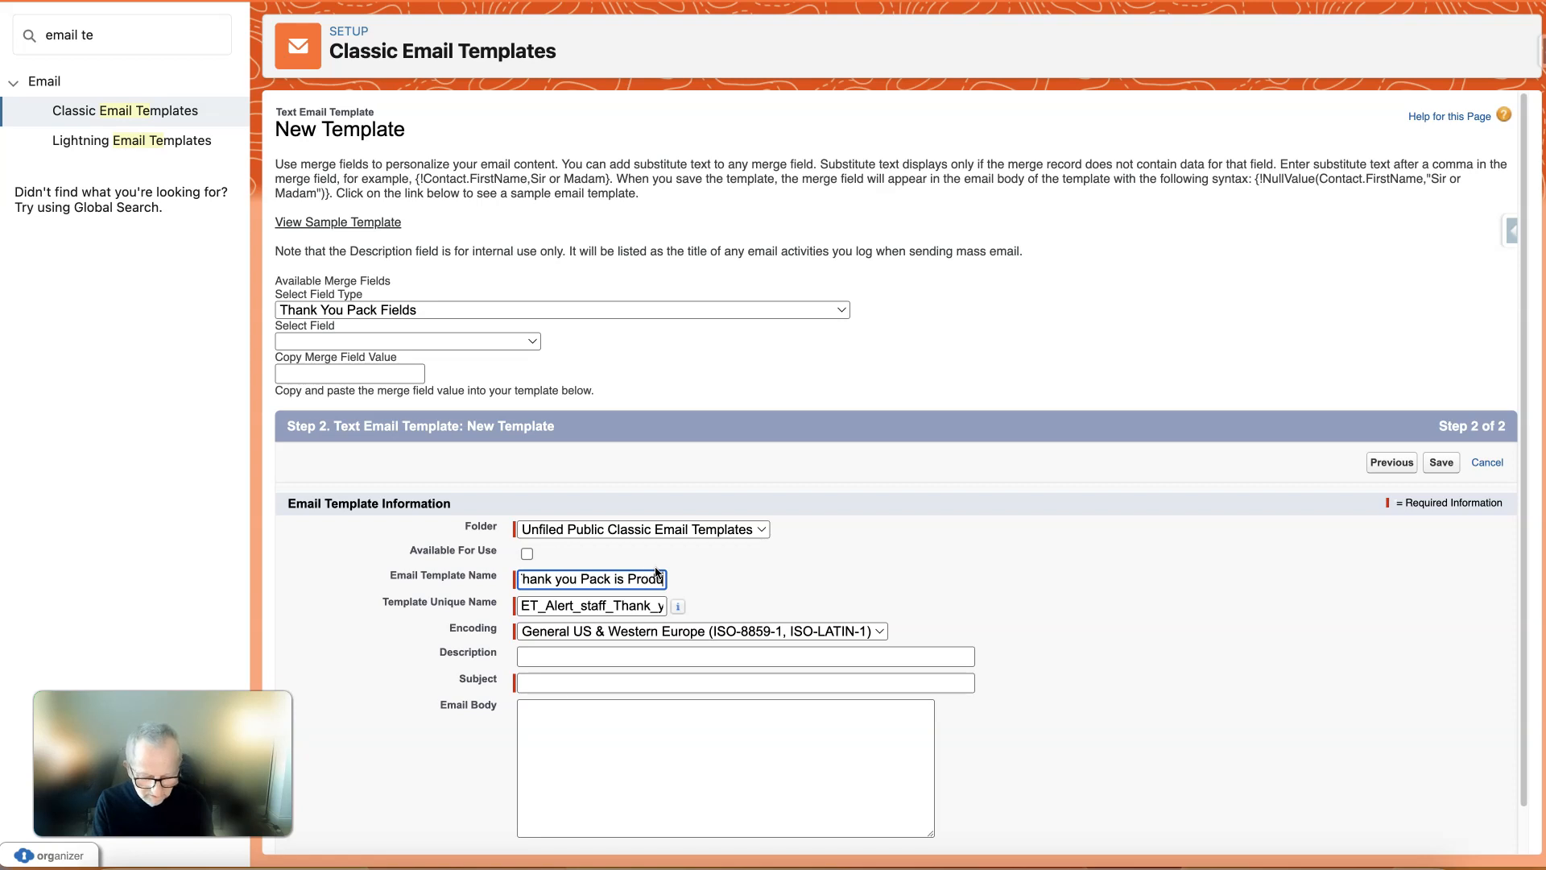
# - Clear the Template Unique Name and have it regenerated from the complete email template name
pyautogui.moveTo(521, 606); pyautogui.dragTo(684, 607)
pyautogui.press('BackSpace')
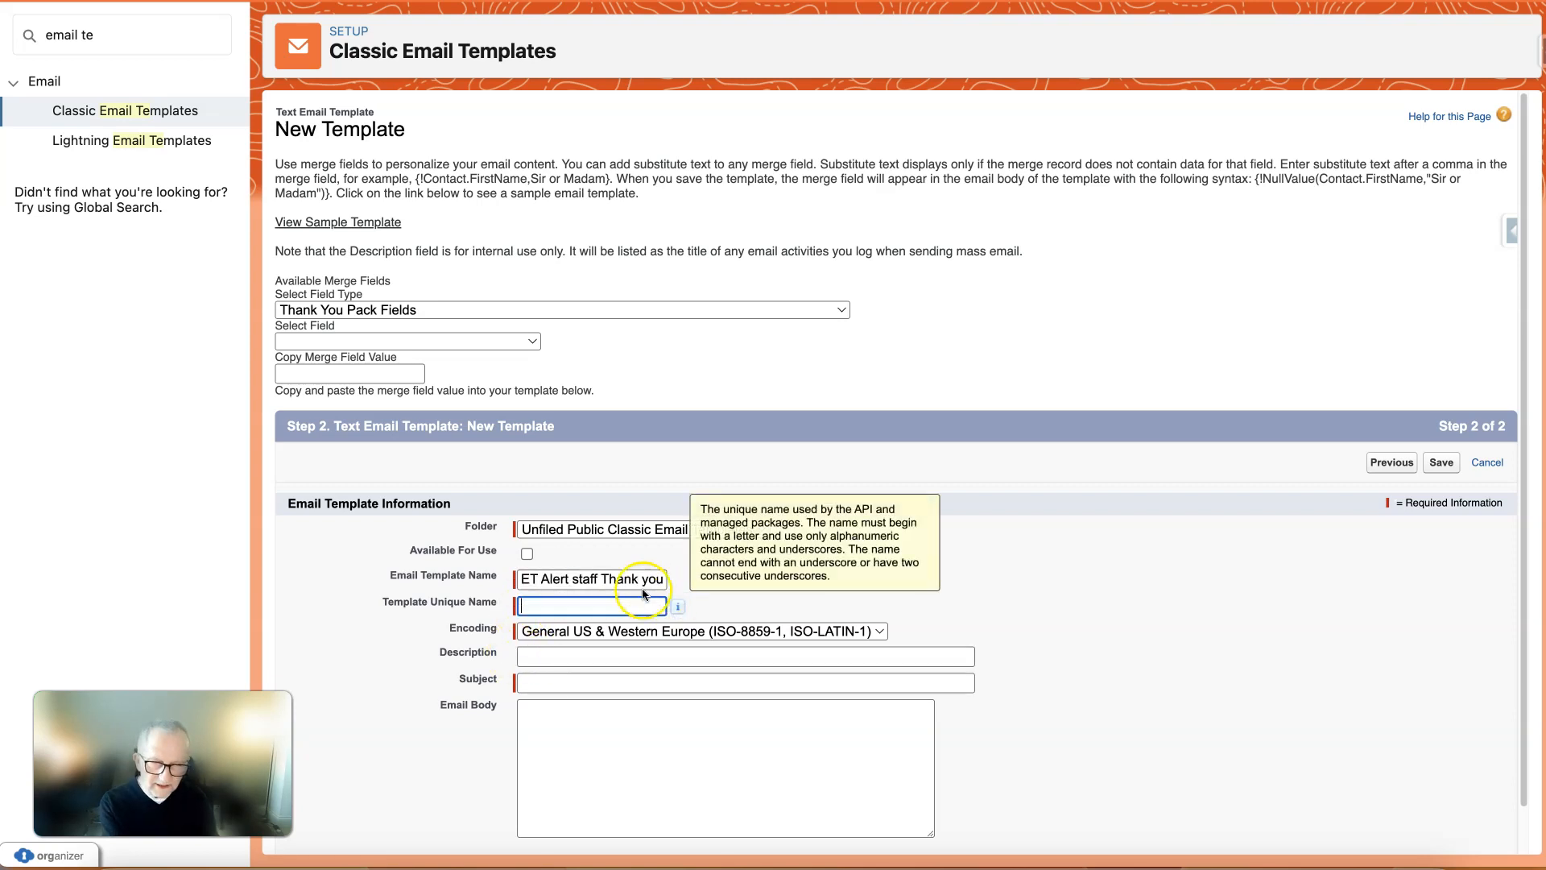
pyautogui.click(608, 574)
pyautogui.click(602, 604)
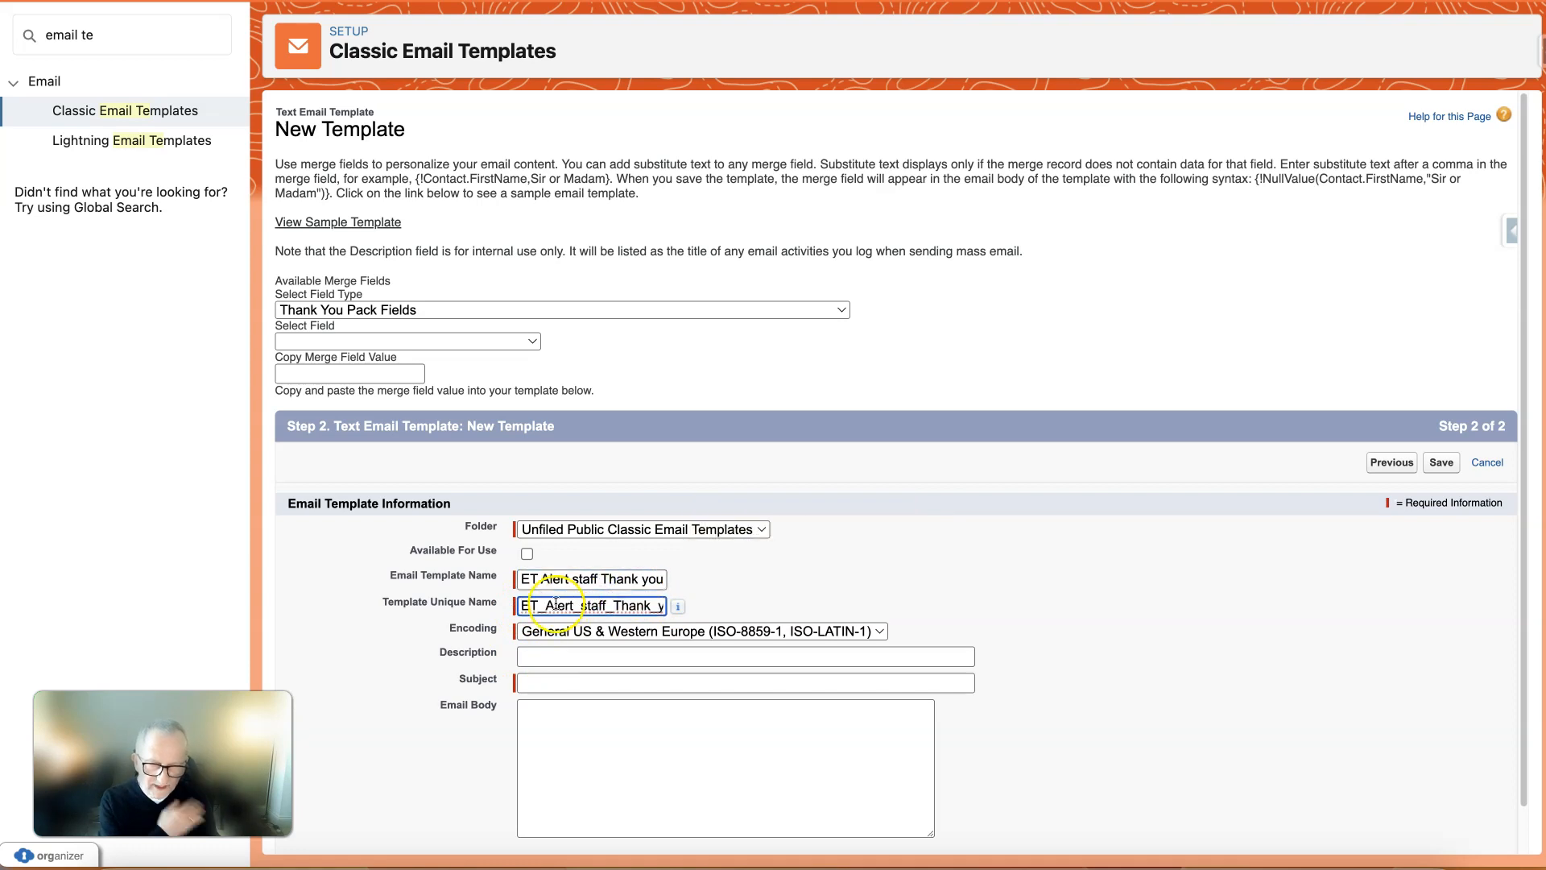
# - Enter the description "Email Template for Thank you Pack is Produced alert"
pyautogui.click(563, 654)
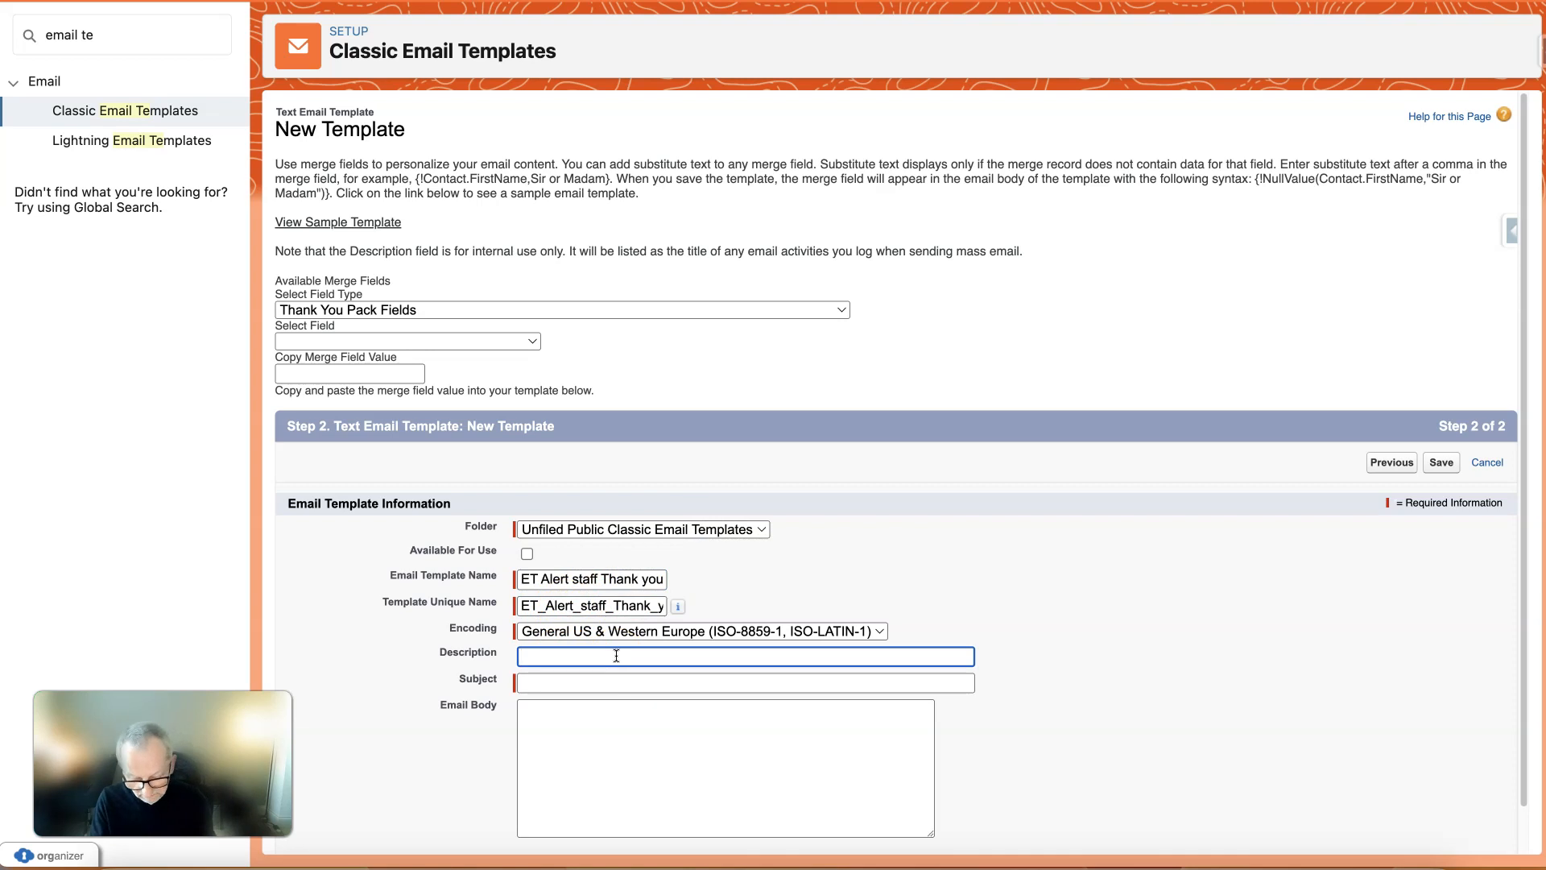
pyautogui.write('mail T')
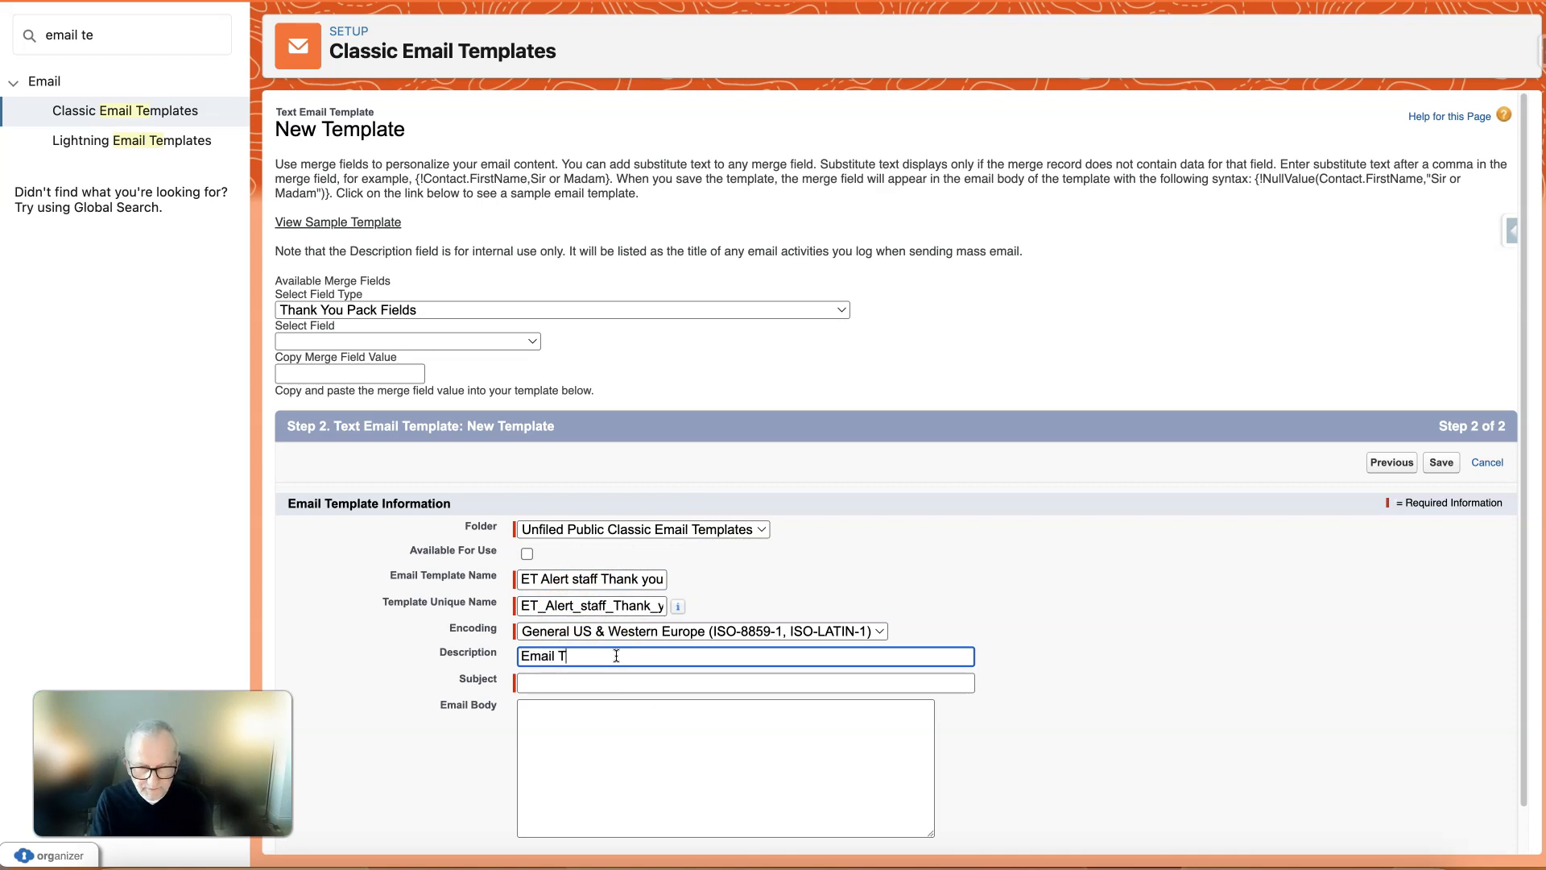
pyautogui.write('emplate for ')
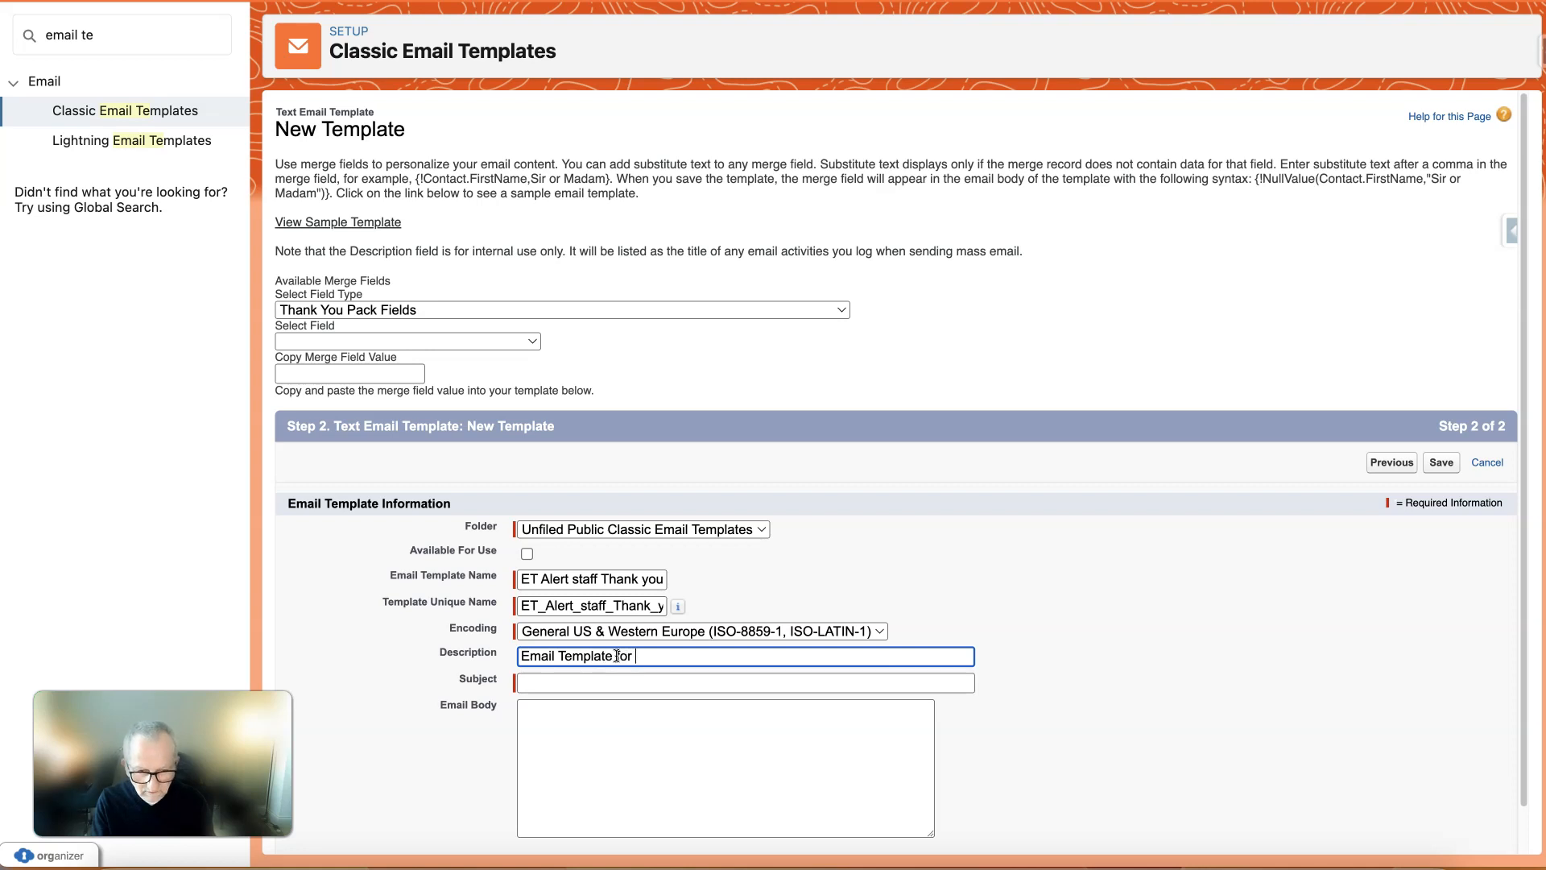
pyautogui.write('Thank you Pack is Produc')
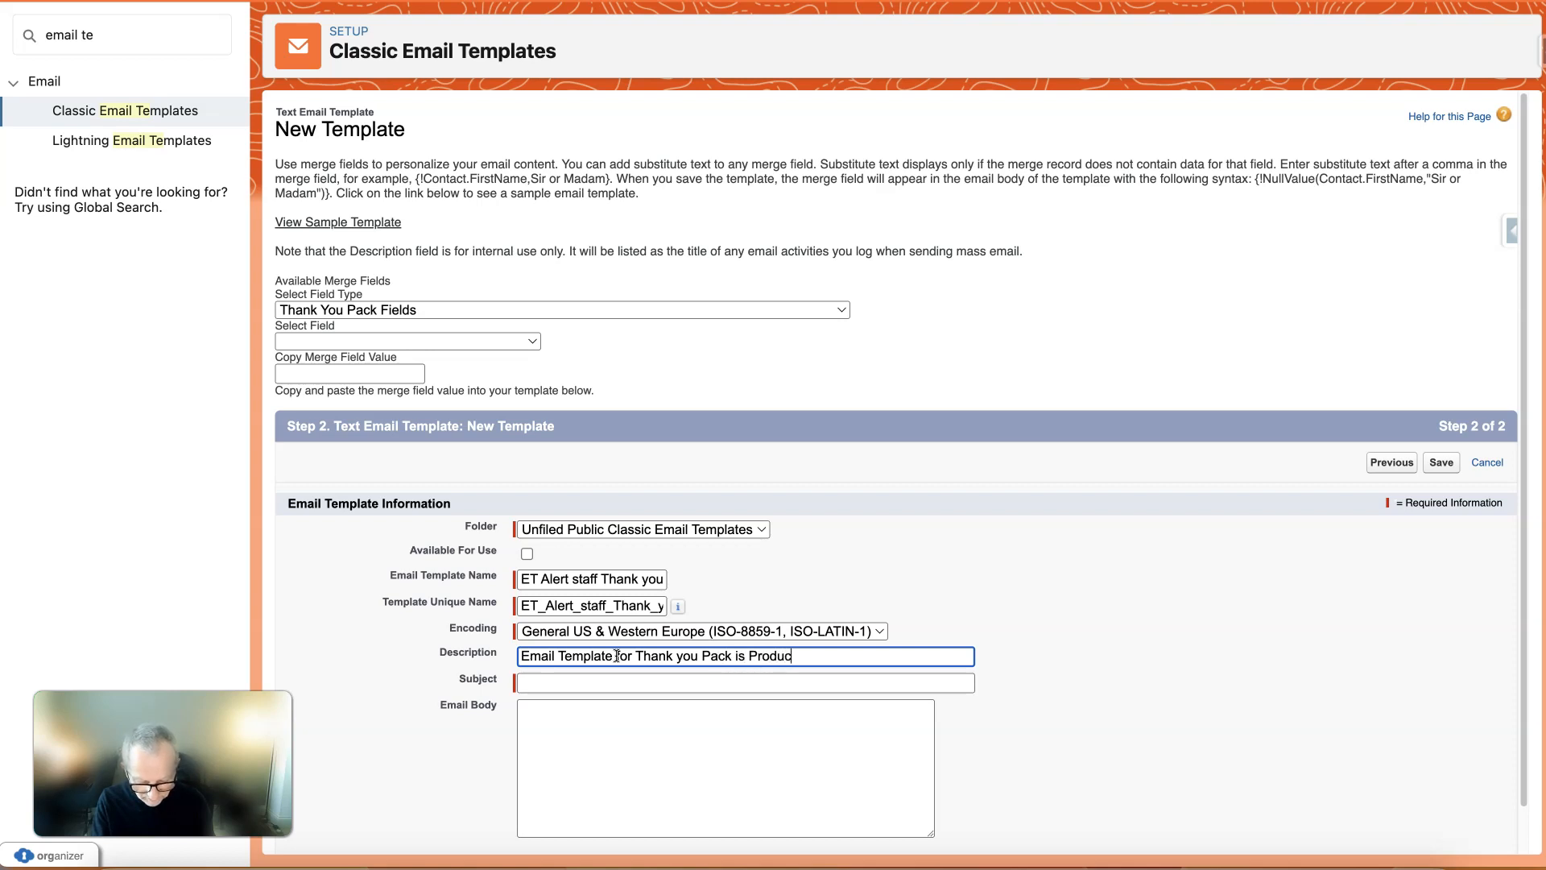
pyautogui.write('ed alert')
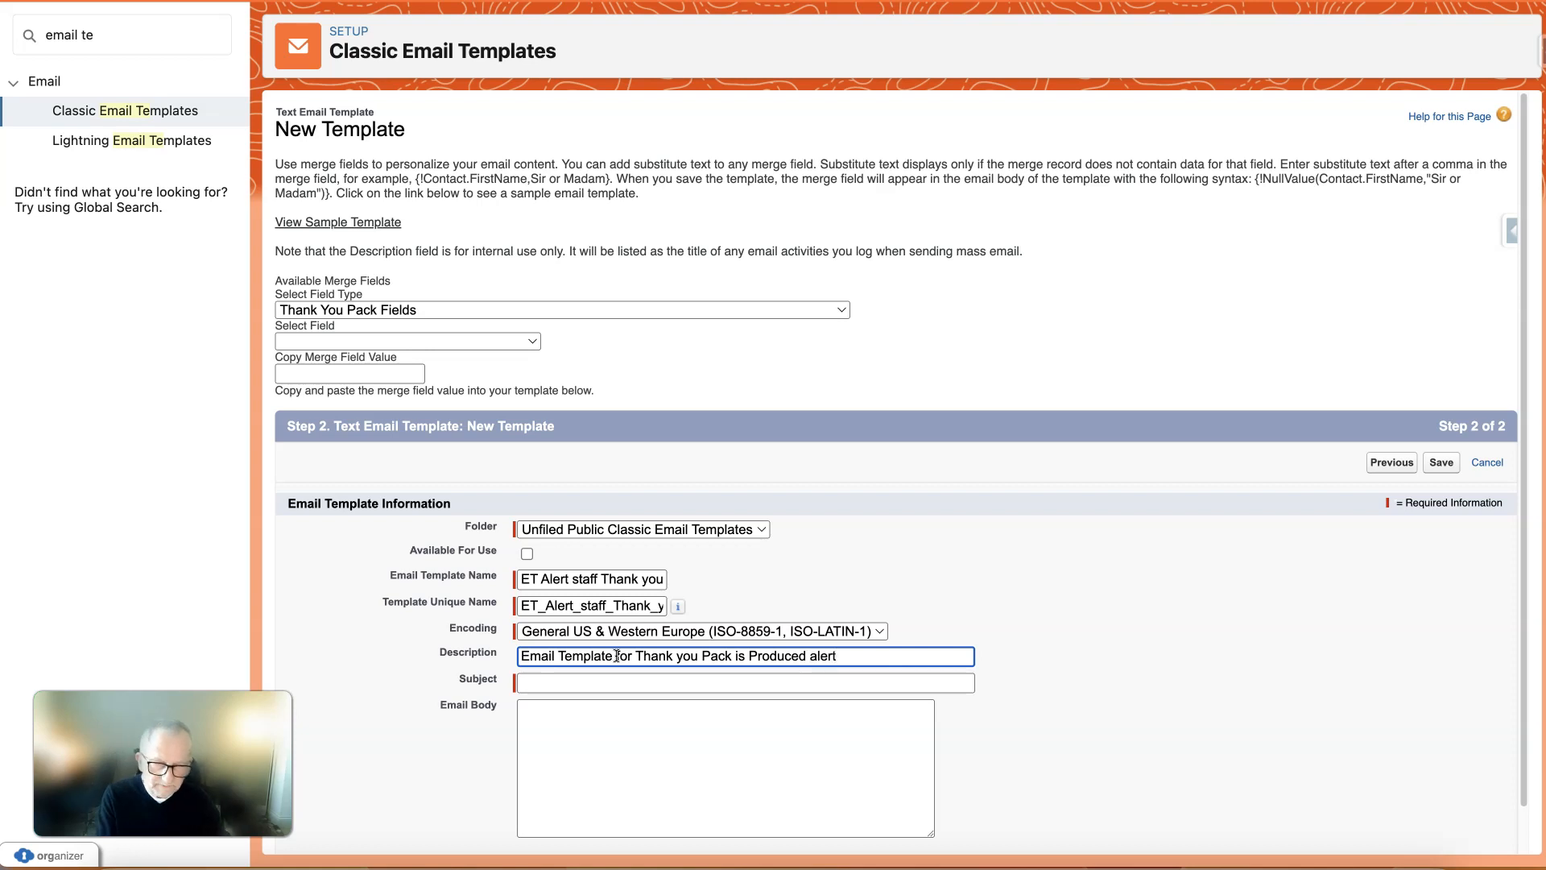
# - Enter "Thank you Pack is produced" as the subject of the email template
pyautogui.click(600, 684)
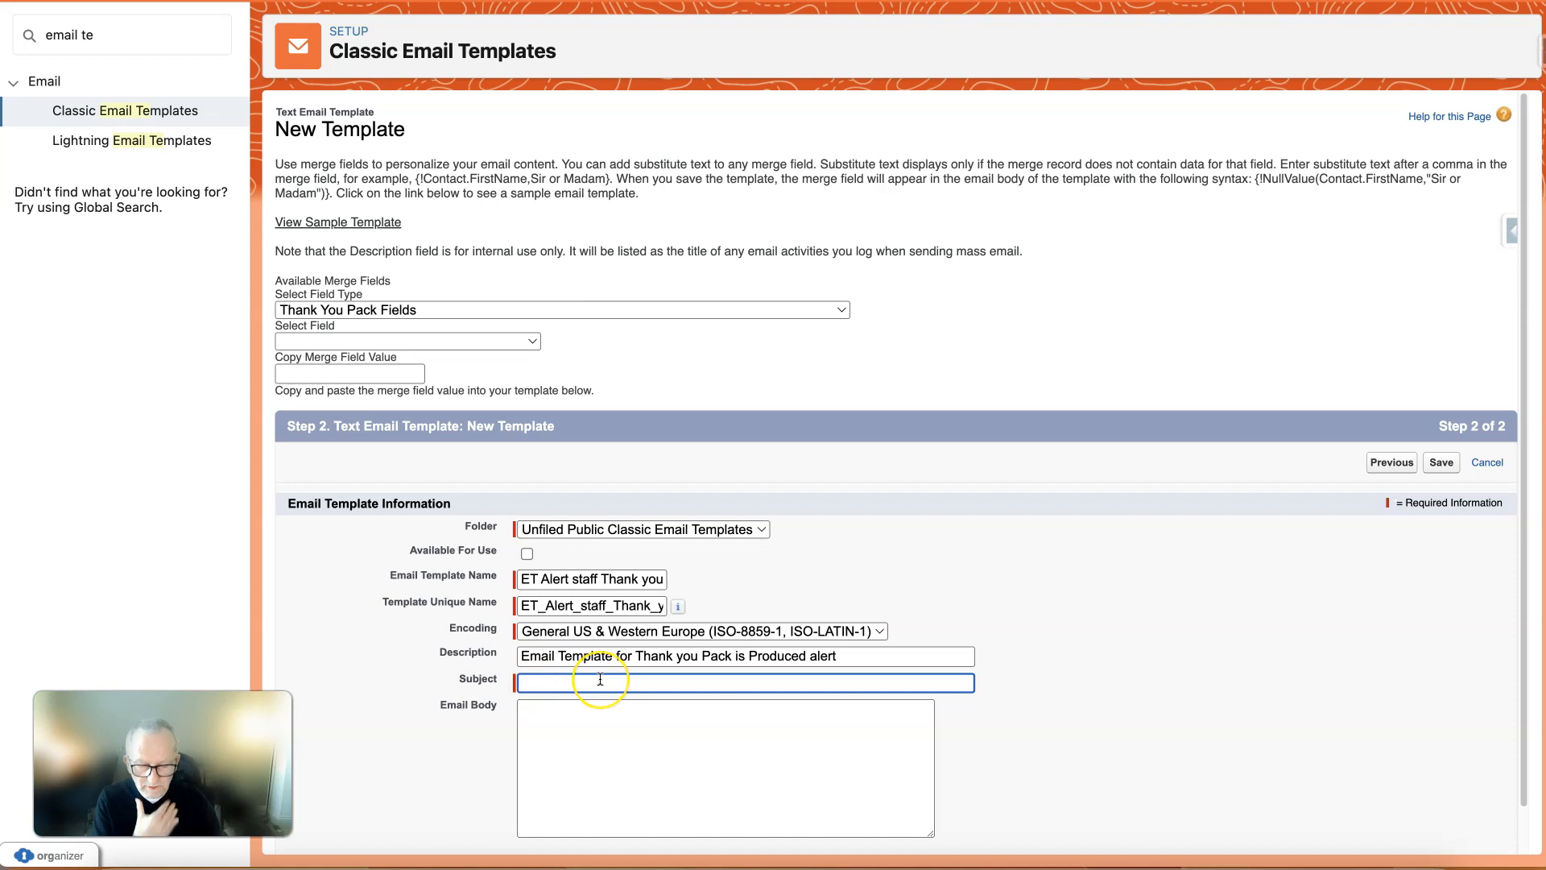
pyautogui.write('Thans')
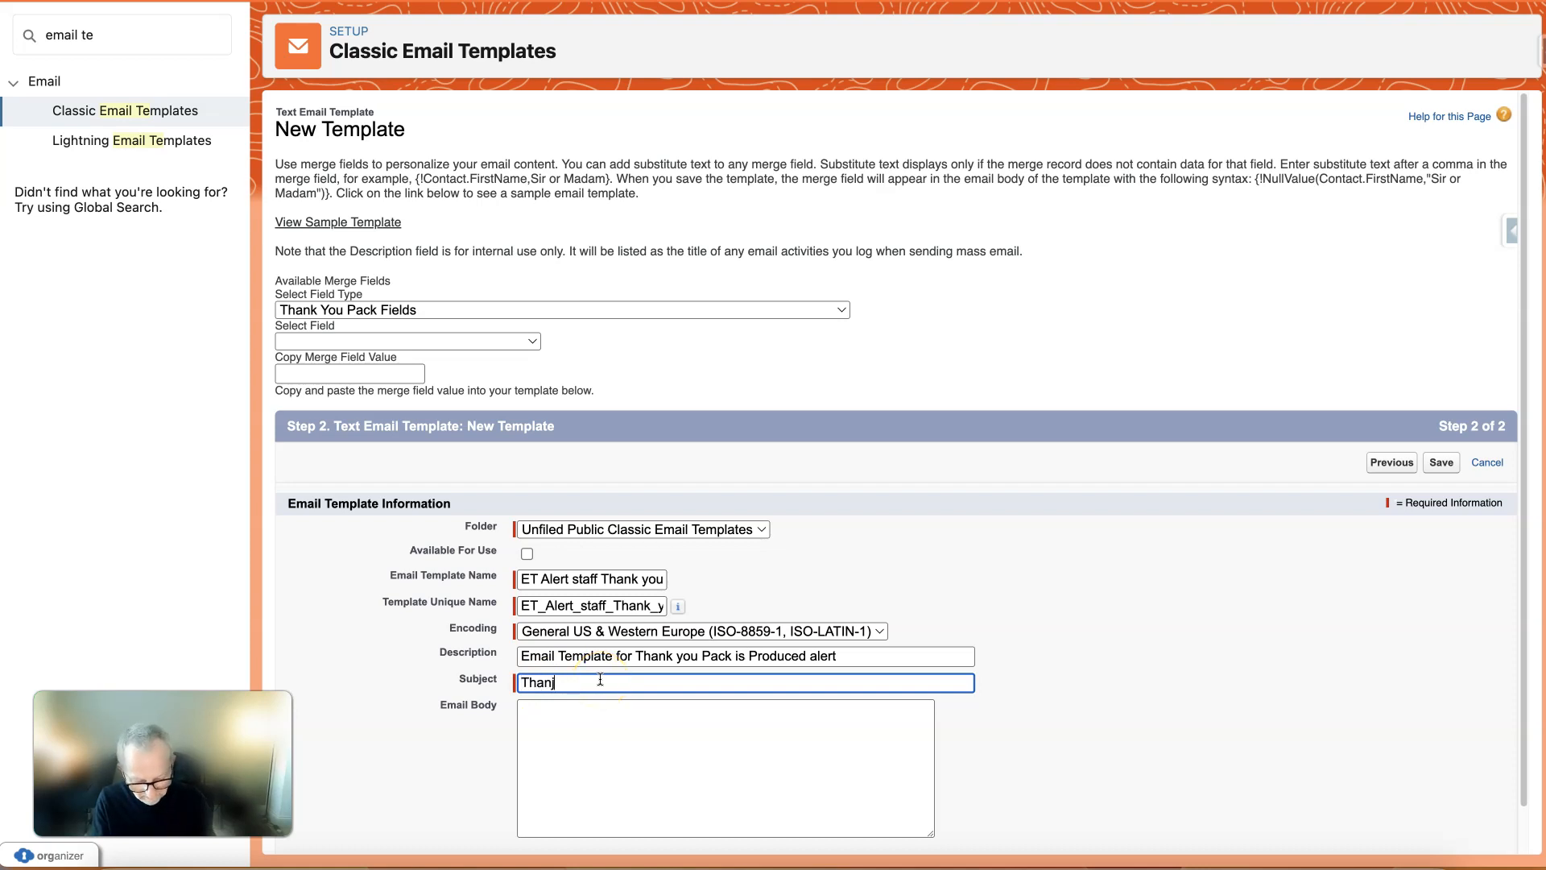
pyautogui.write(' yo')
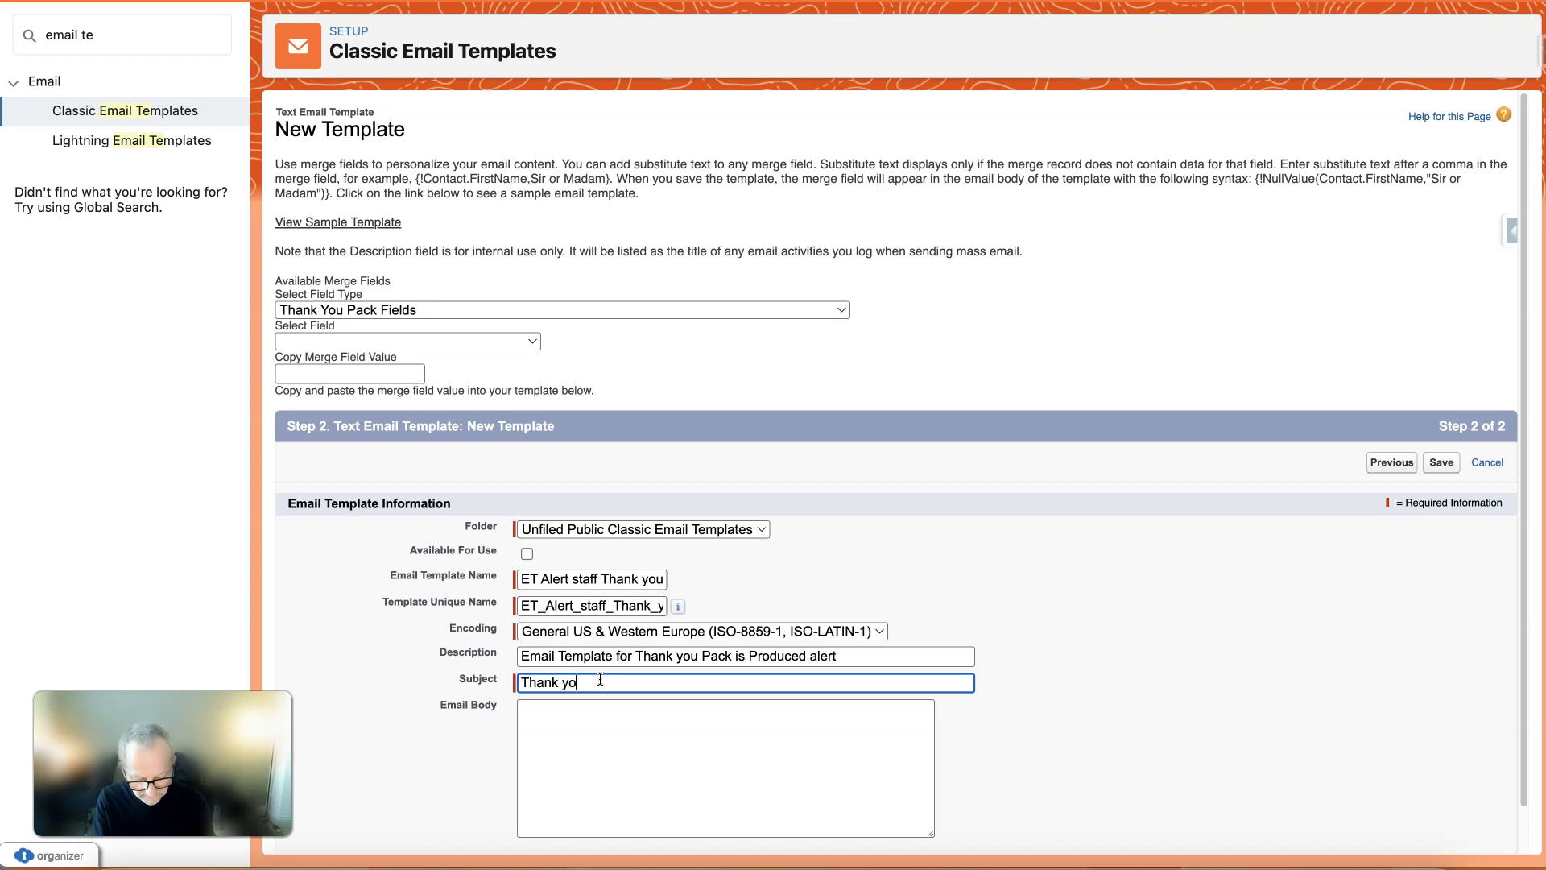
pyautogui.write('u Pack is produced')
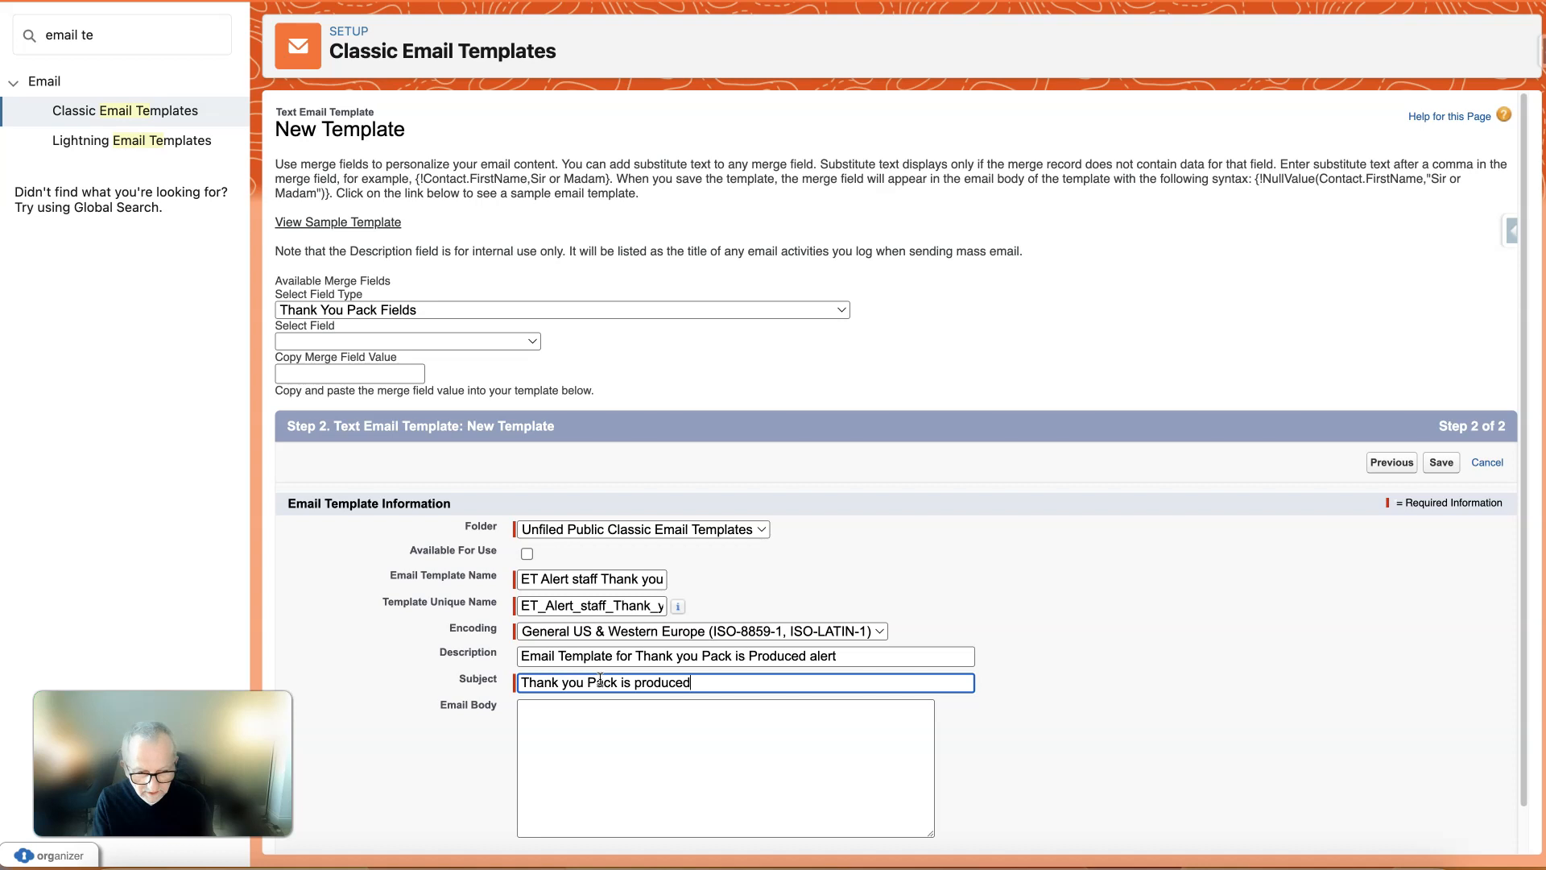
# - Begin the email body with "A new Thank you pack has moved to Produced status,"
pyautogui.click(597, 736)
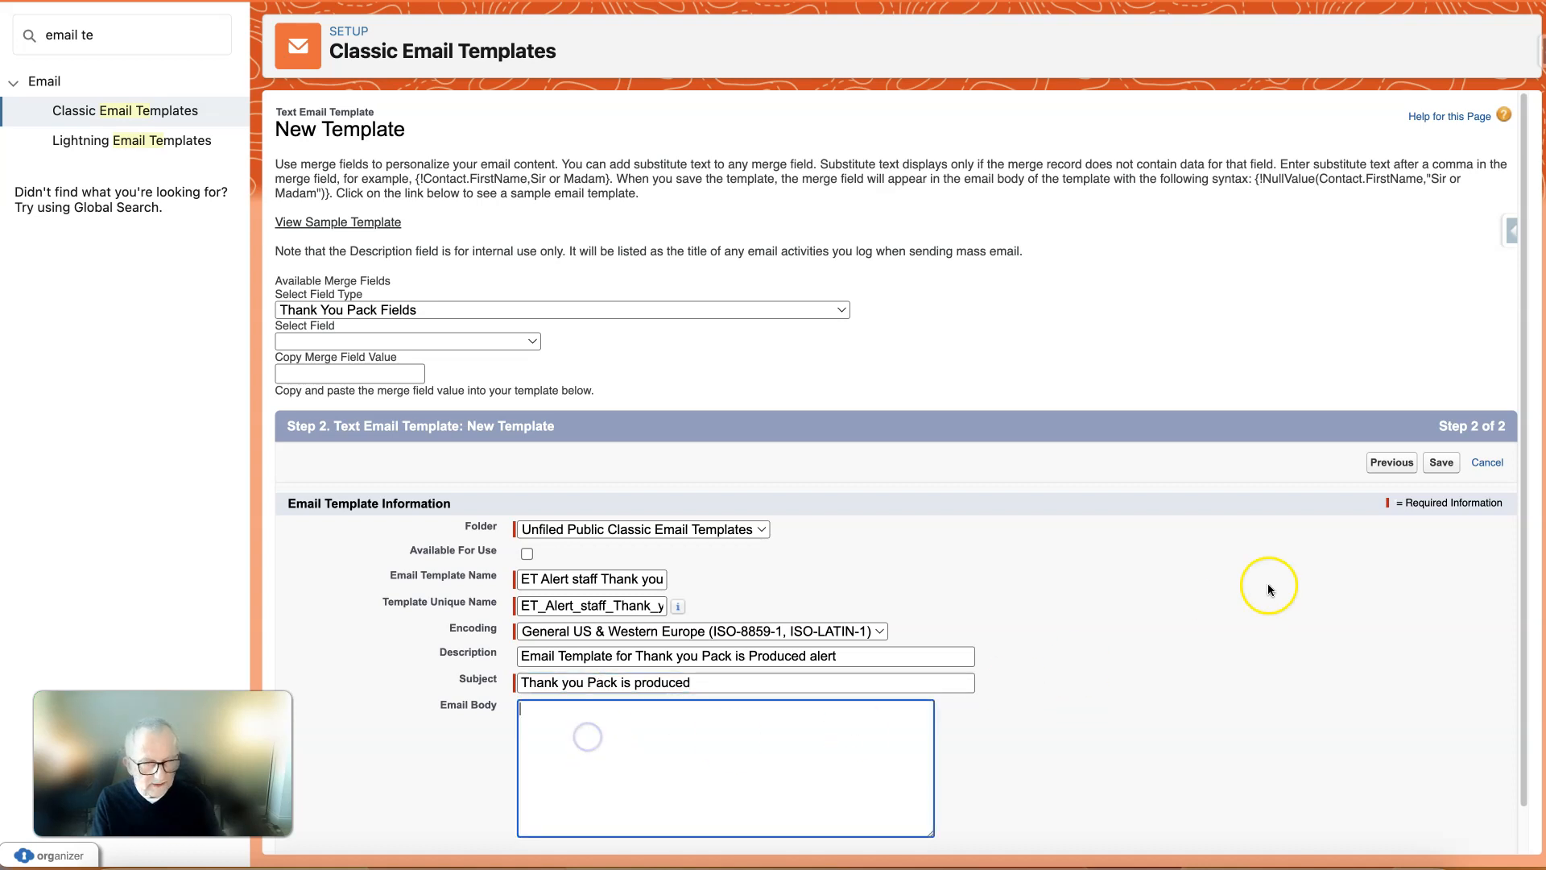
pyautogui.scroll(-2, 1513, 402)
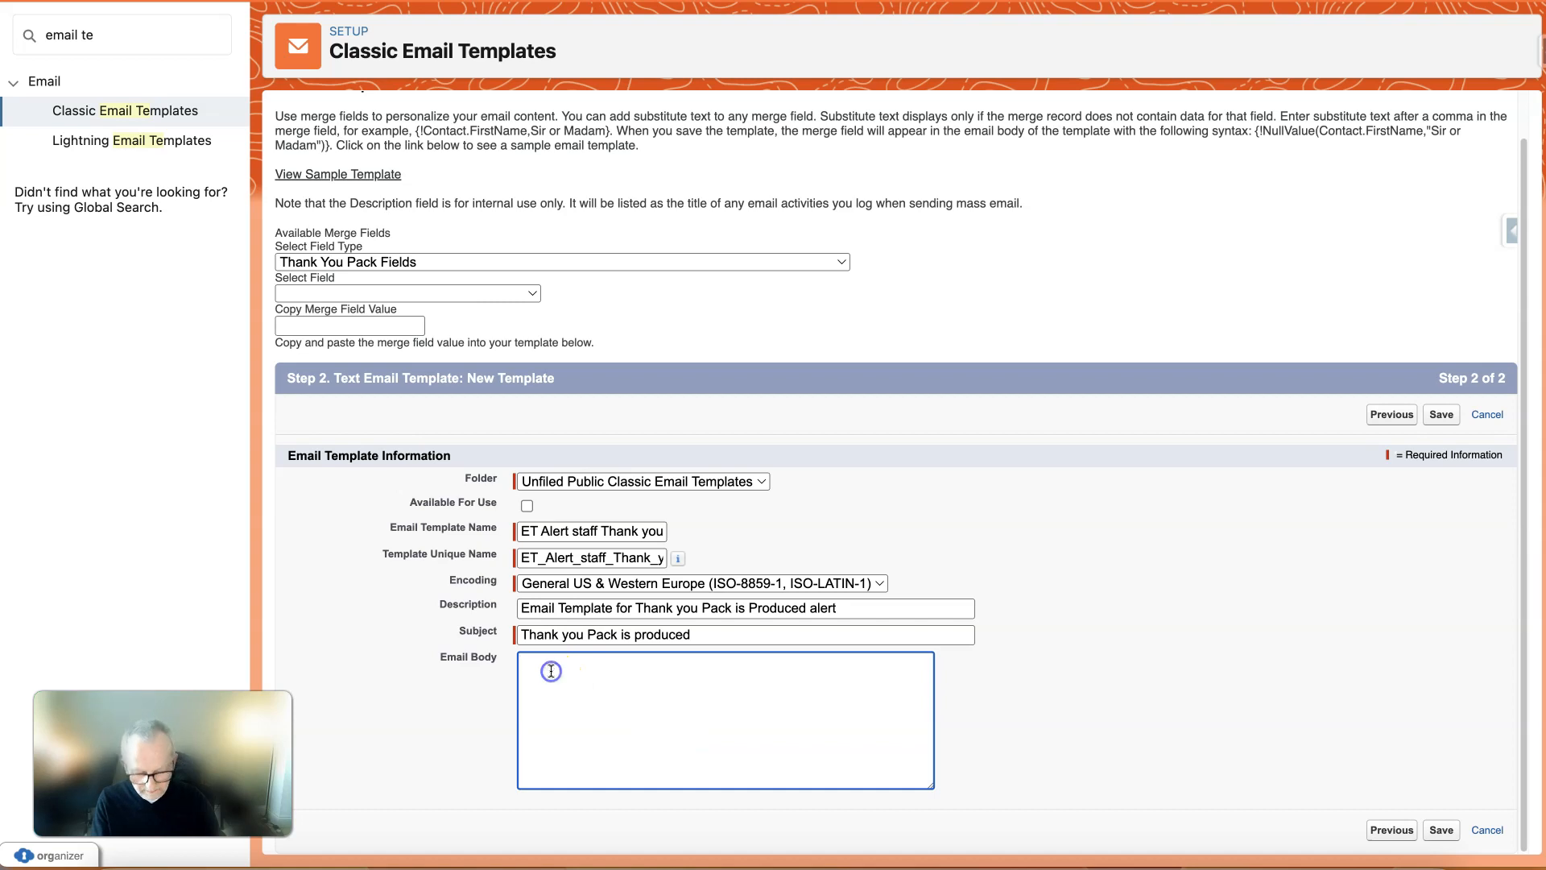
pyautogui.write('A')
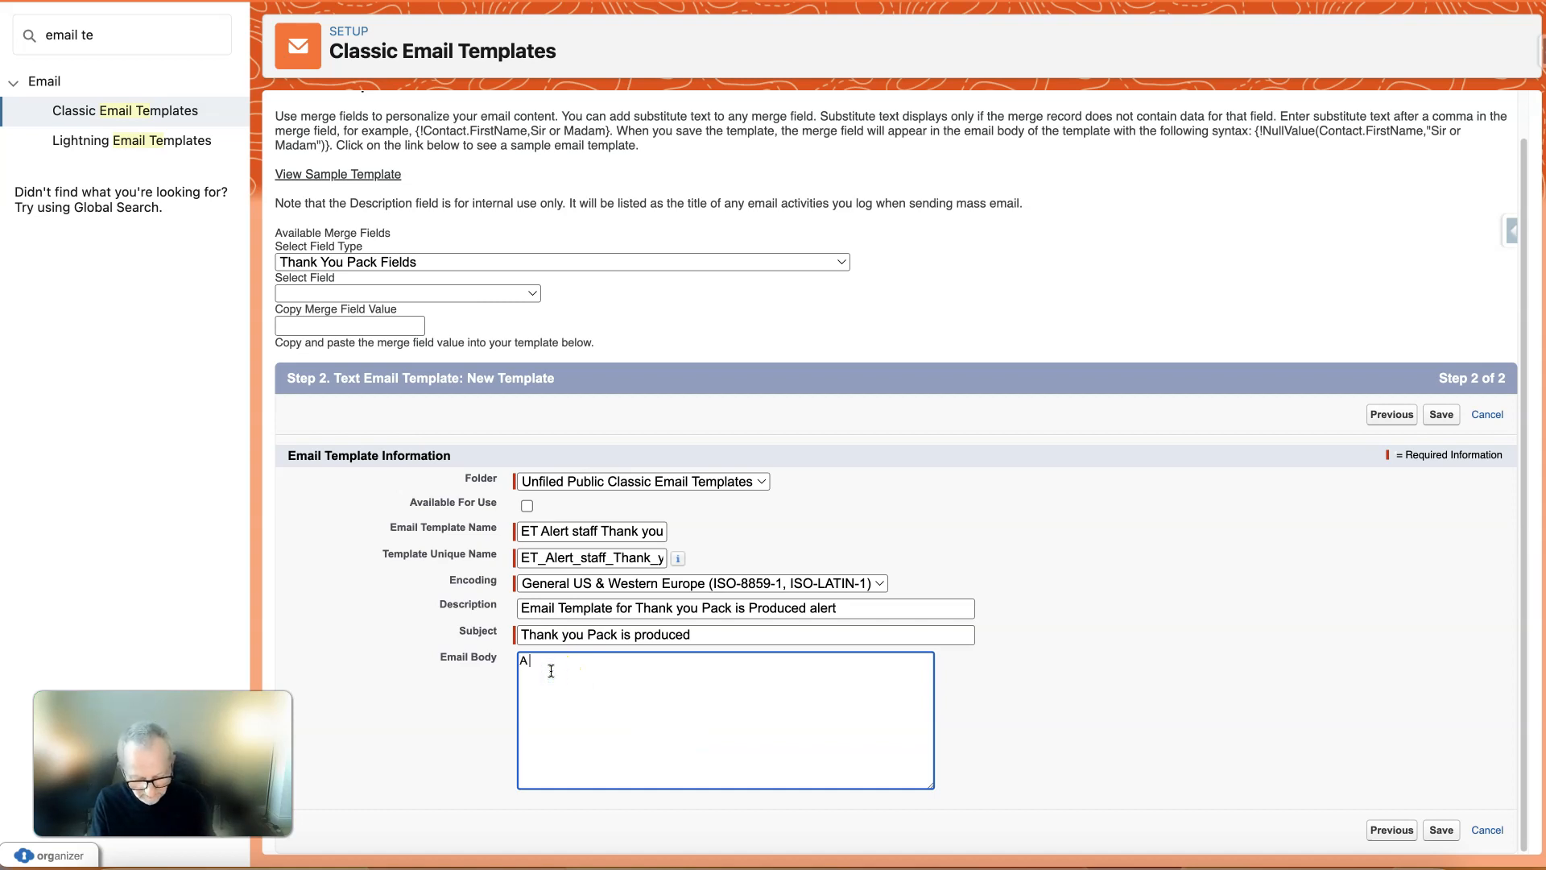
pyautogui.write(' new Thank you pack')
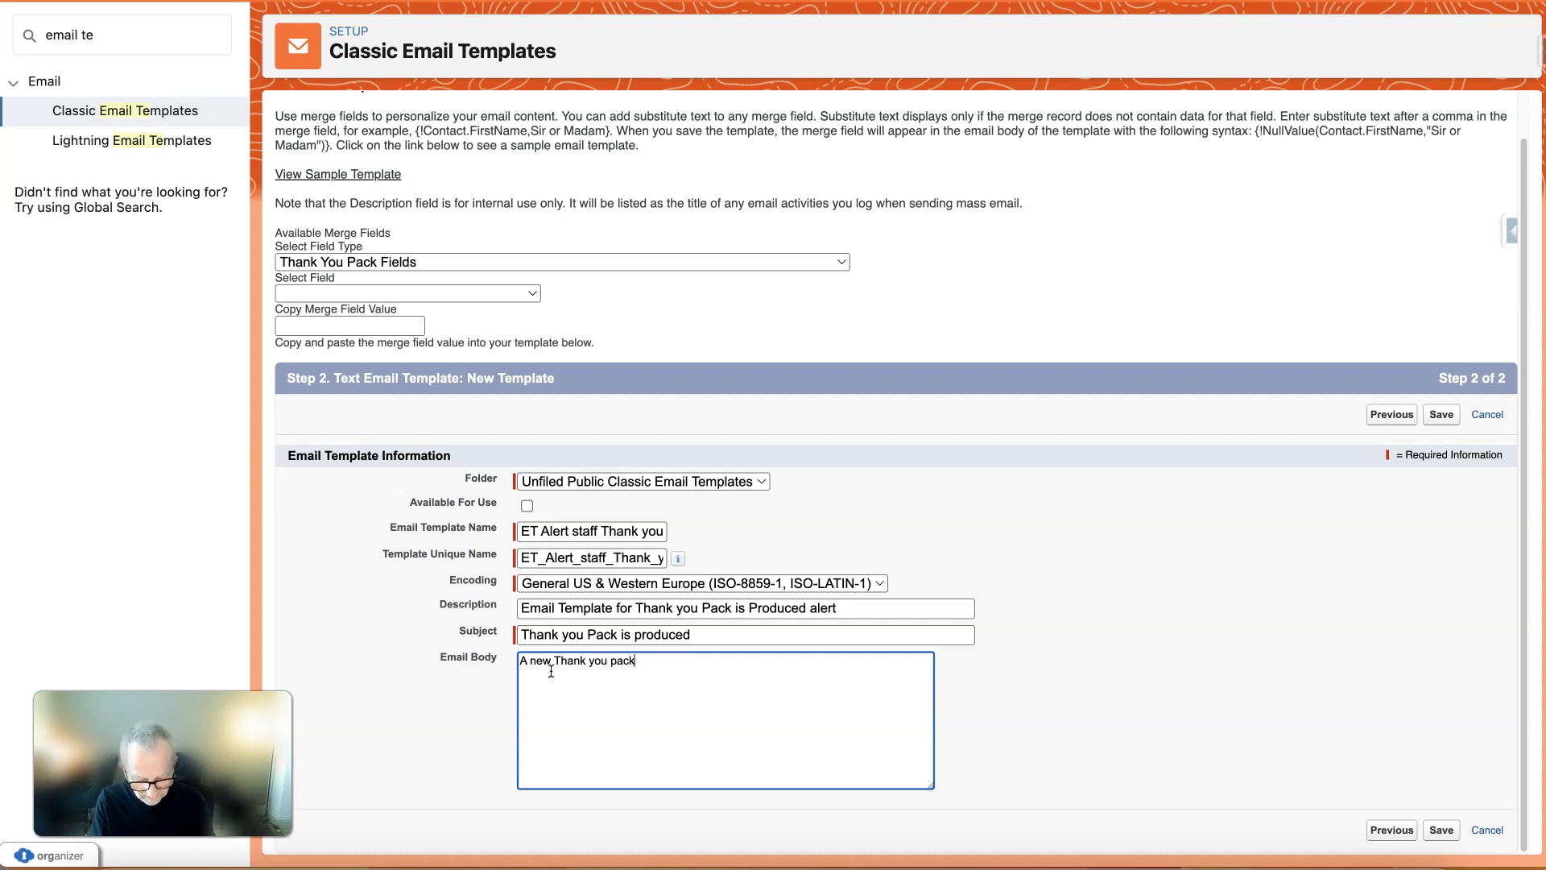
pyautogui.write(' has moved to Produced status,')
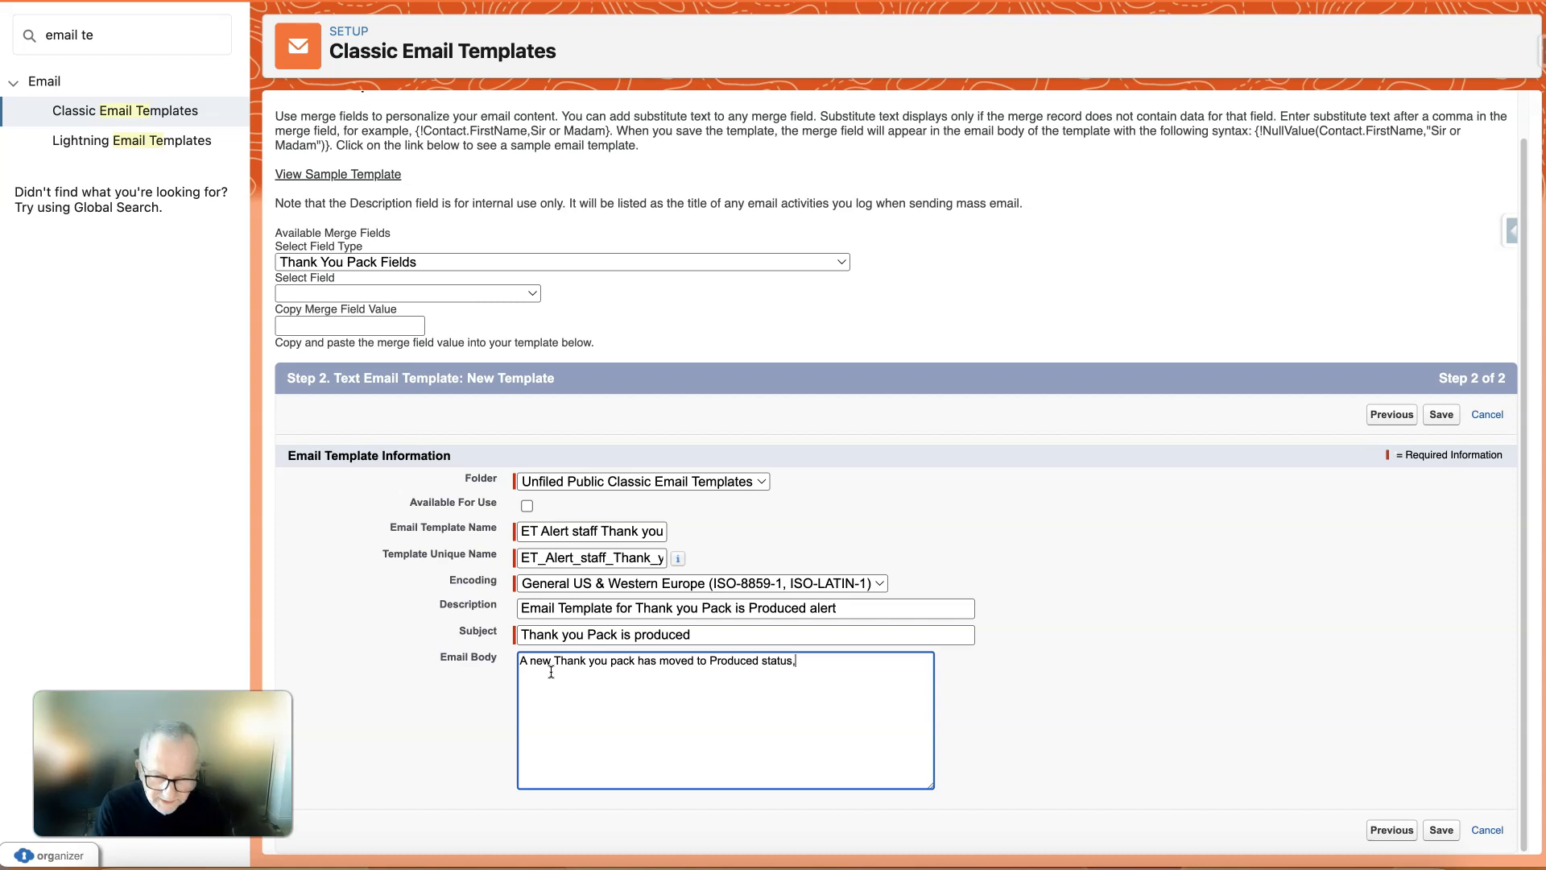
# - End the body's first sentence with a period, add "Please click here to review the record {!Thank_You_Pack__c.Id}" using the Record ID merge field, and save
pyautogui.click(381, 290)
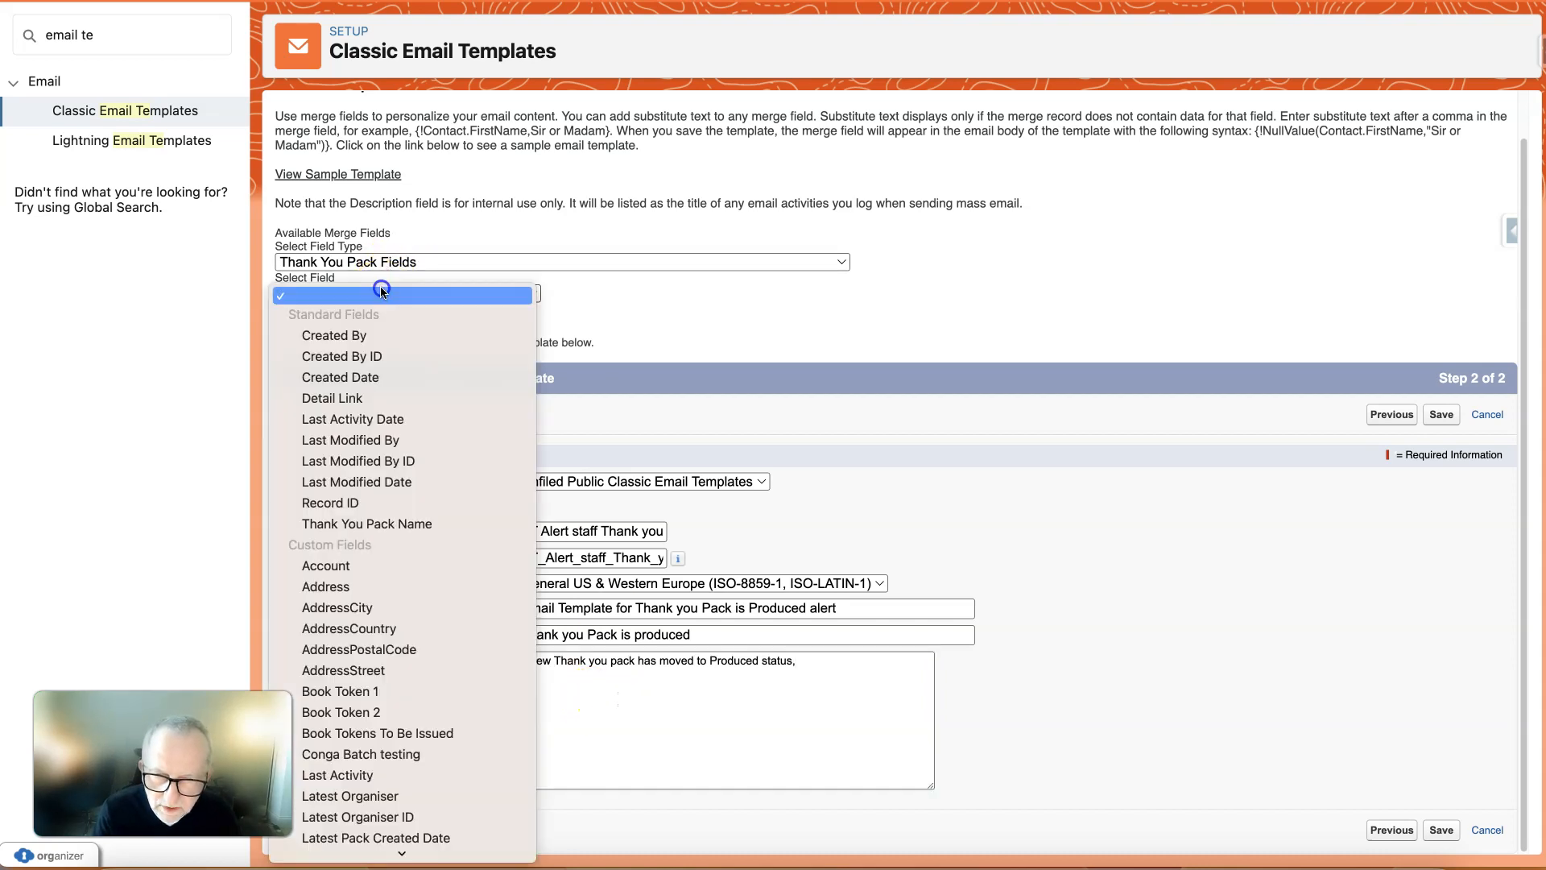
pyautogui.click(395, 506)
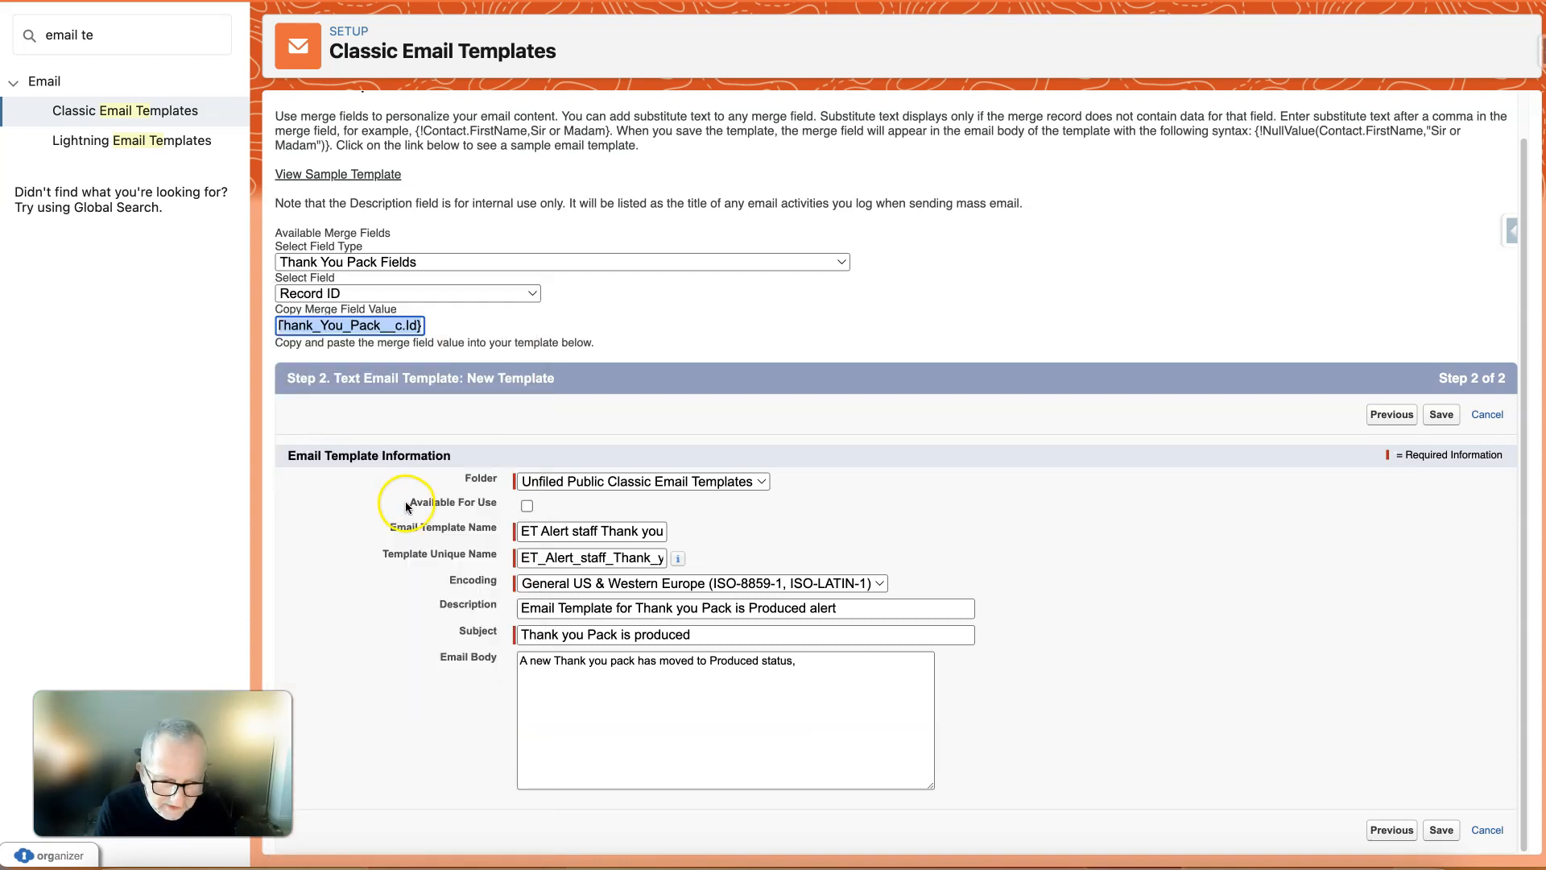
pyautogui.click(819, 661)
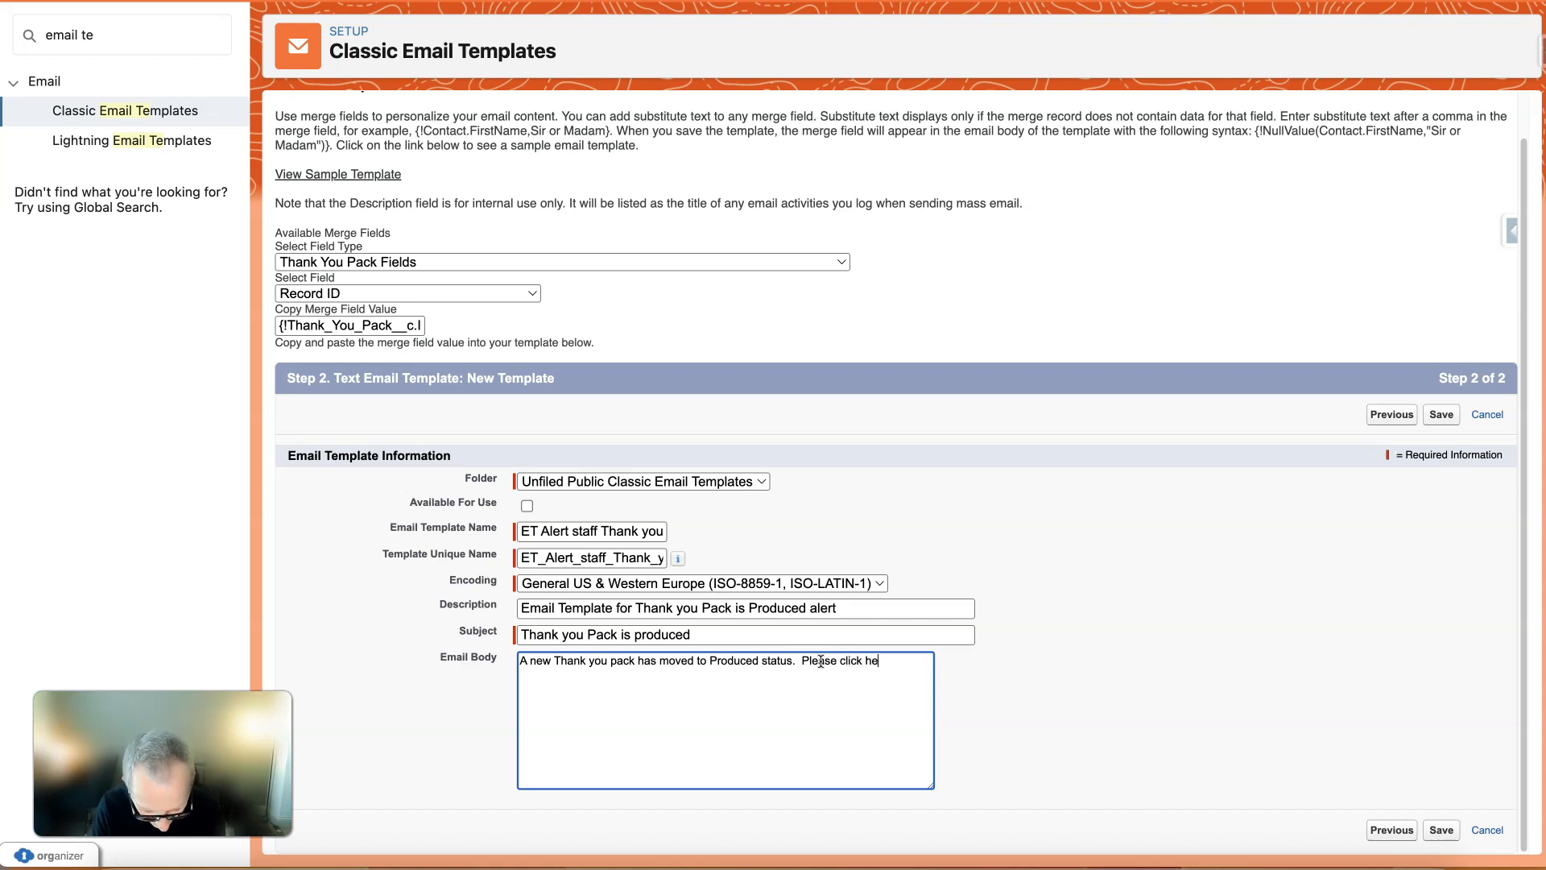
pyautogui.write('w the rec')
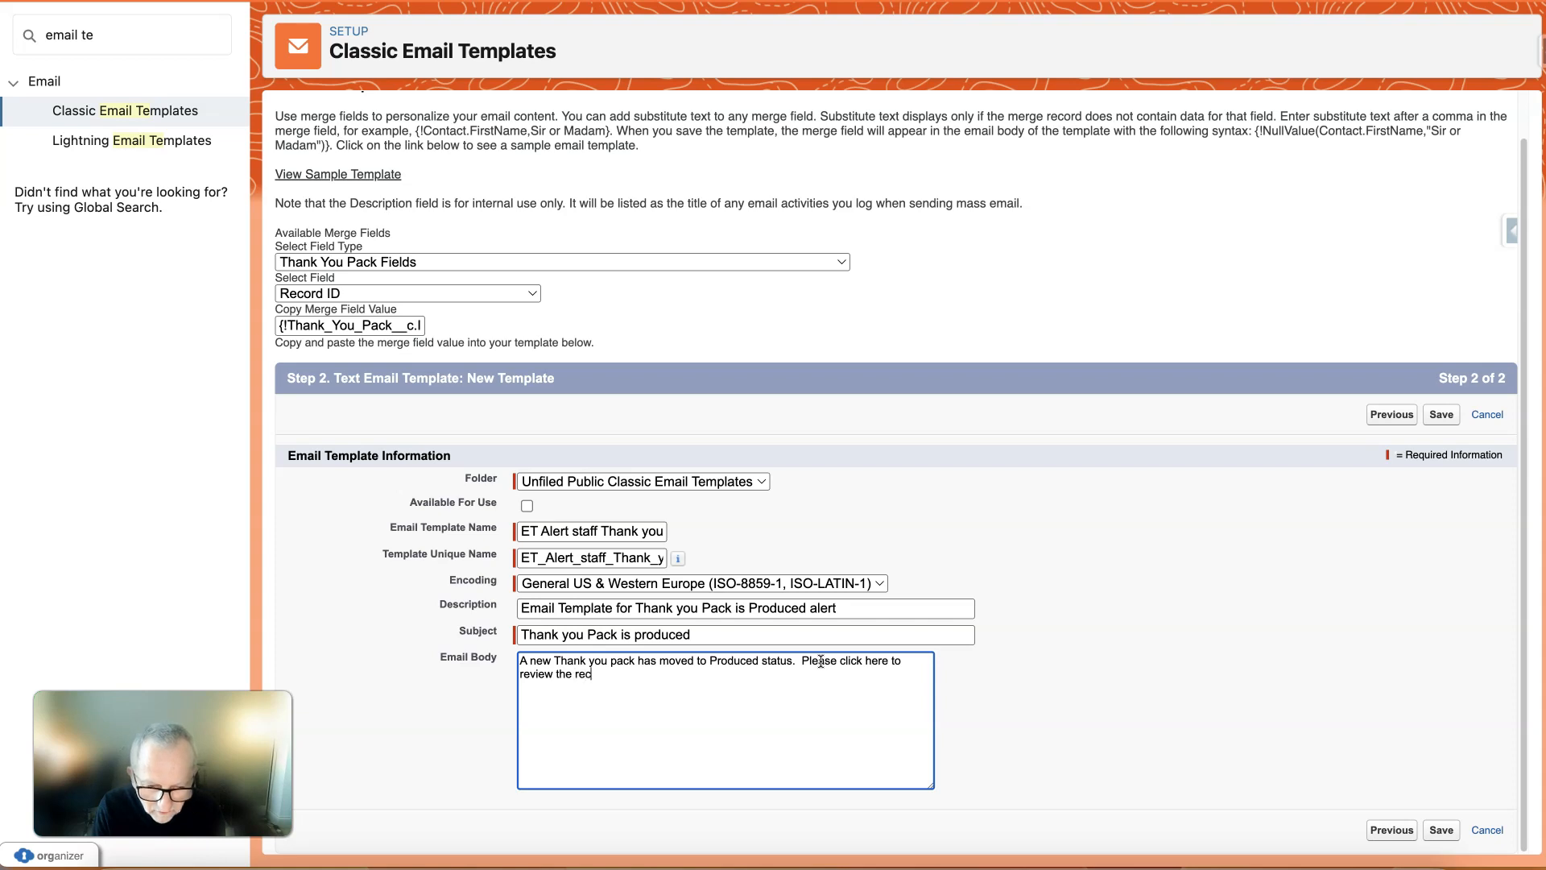
pyautogui.write('ord')
pyautogui.write('{!Thank_You_Pack__c.Id}')
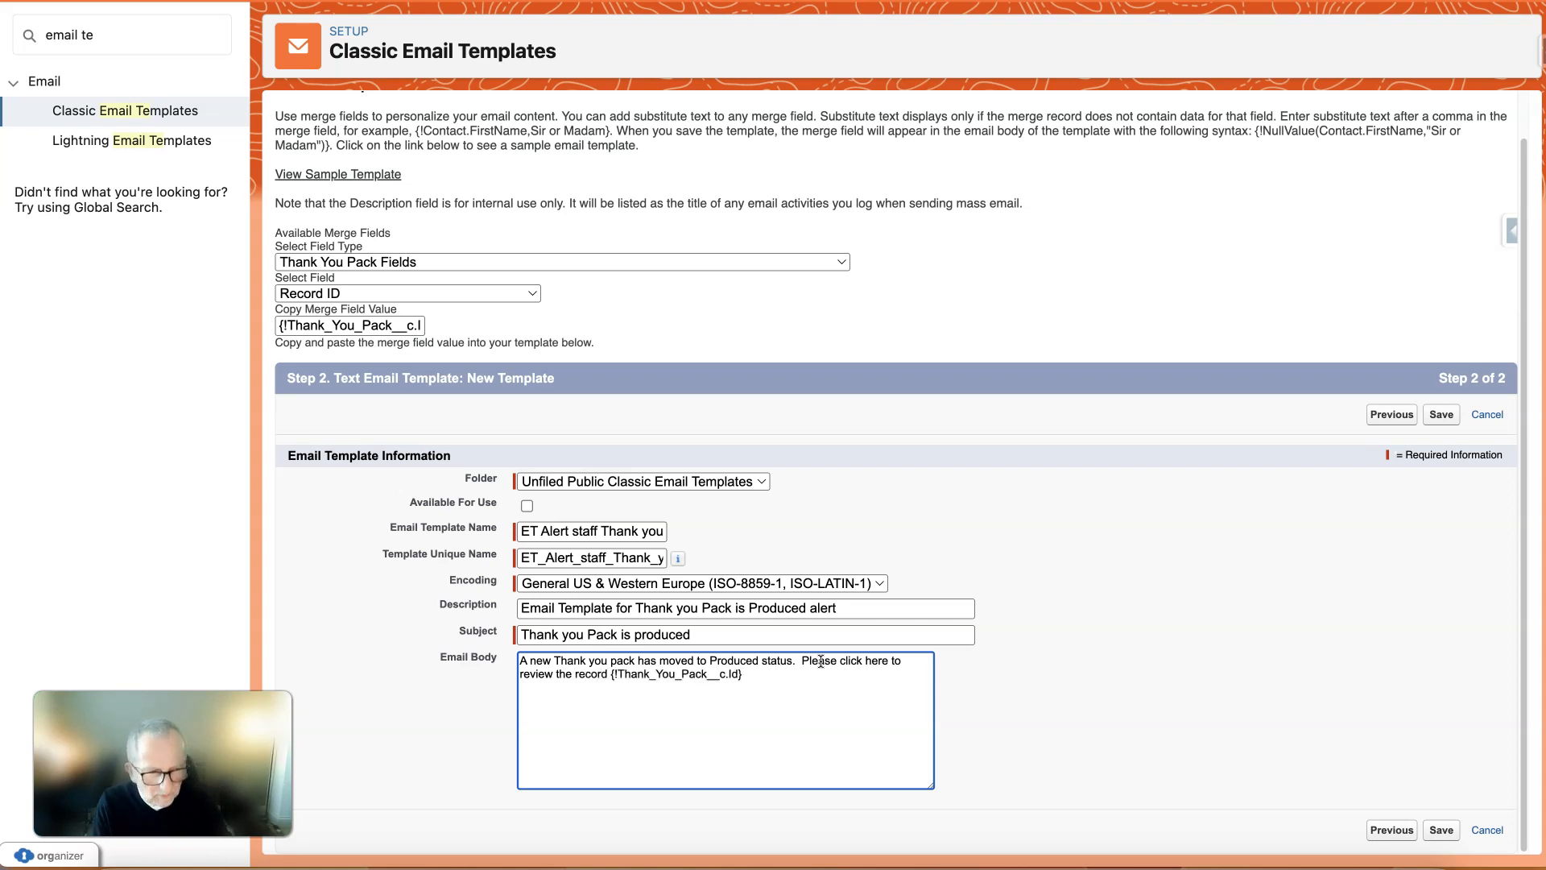
pyautogui.click(1440, 414)
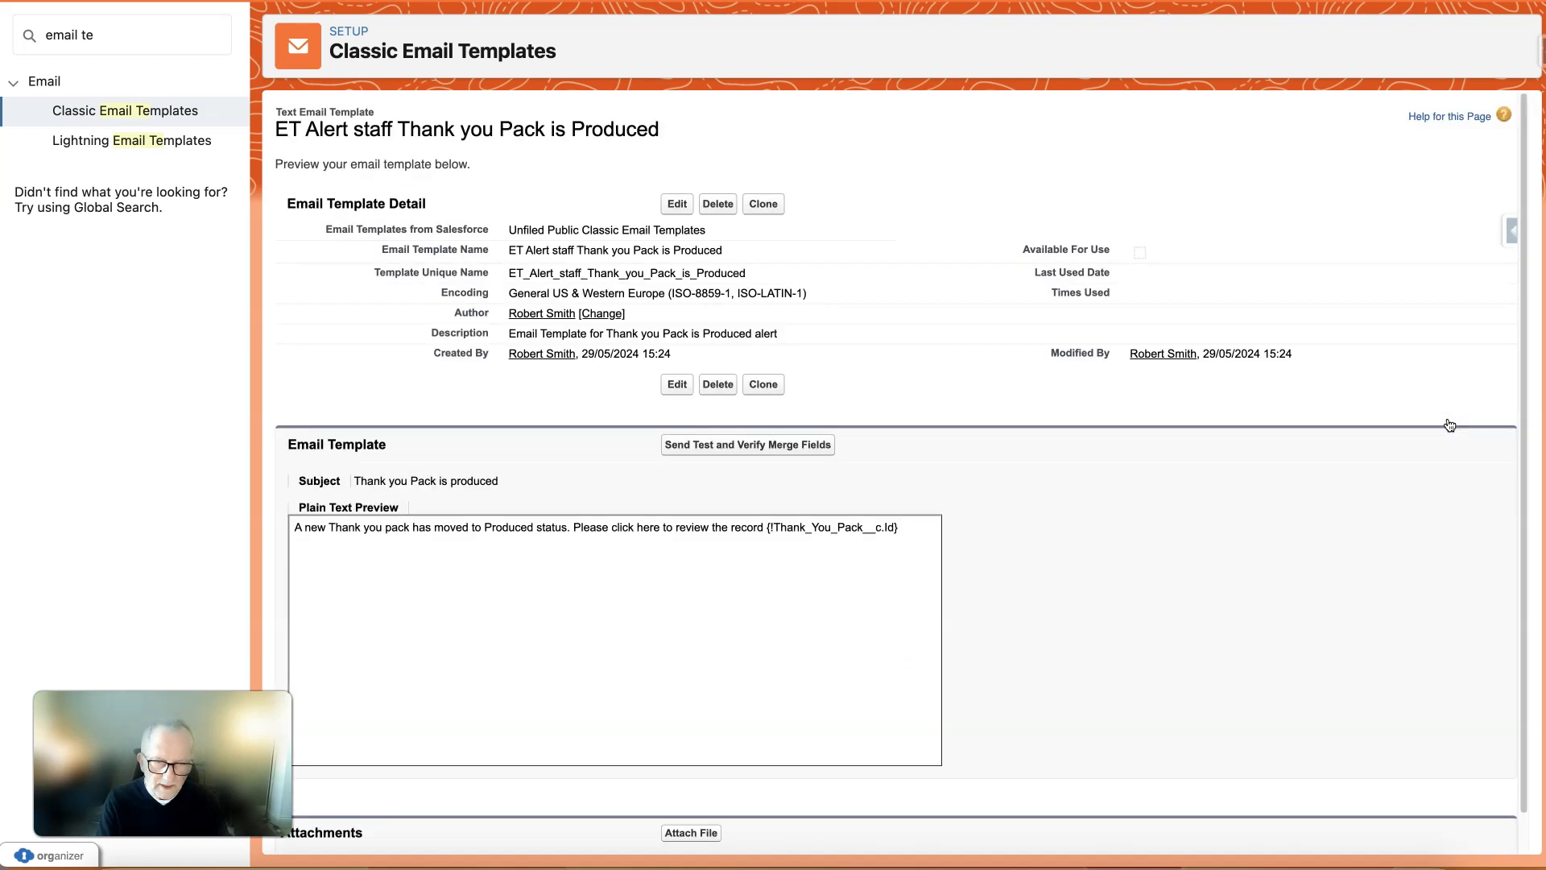
# - Review the saved template's details and preview, and copy its full Email Template Name
pyautogui.scroll(-1, 1517, 352)
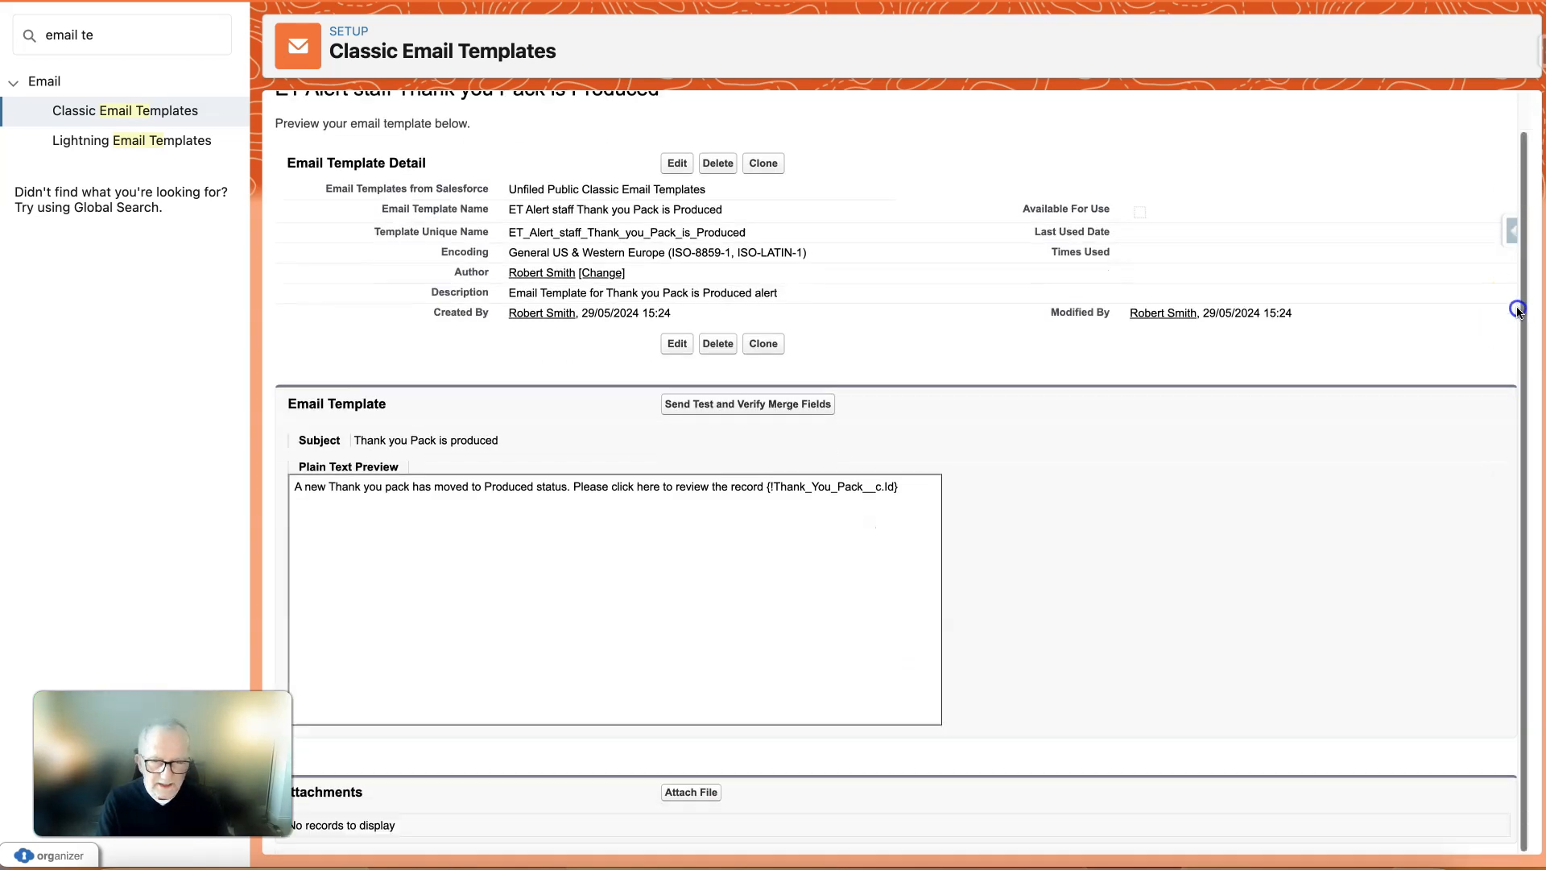
pyautogui.scroll(1, 1517, 352)
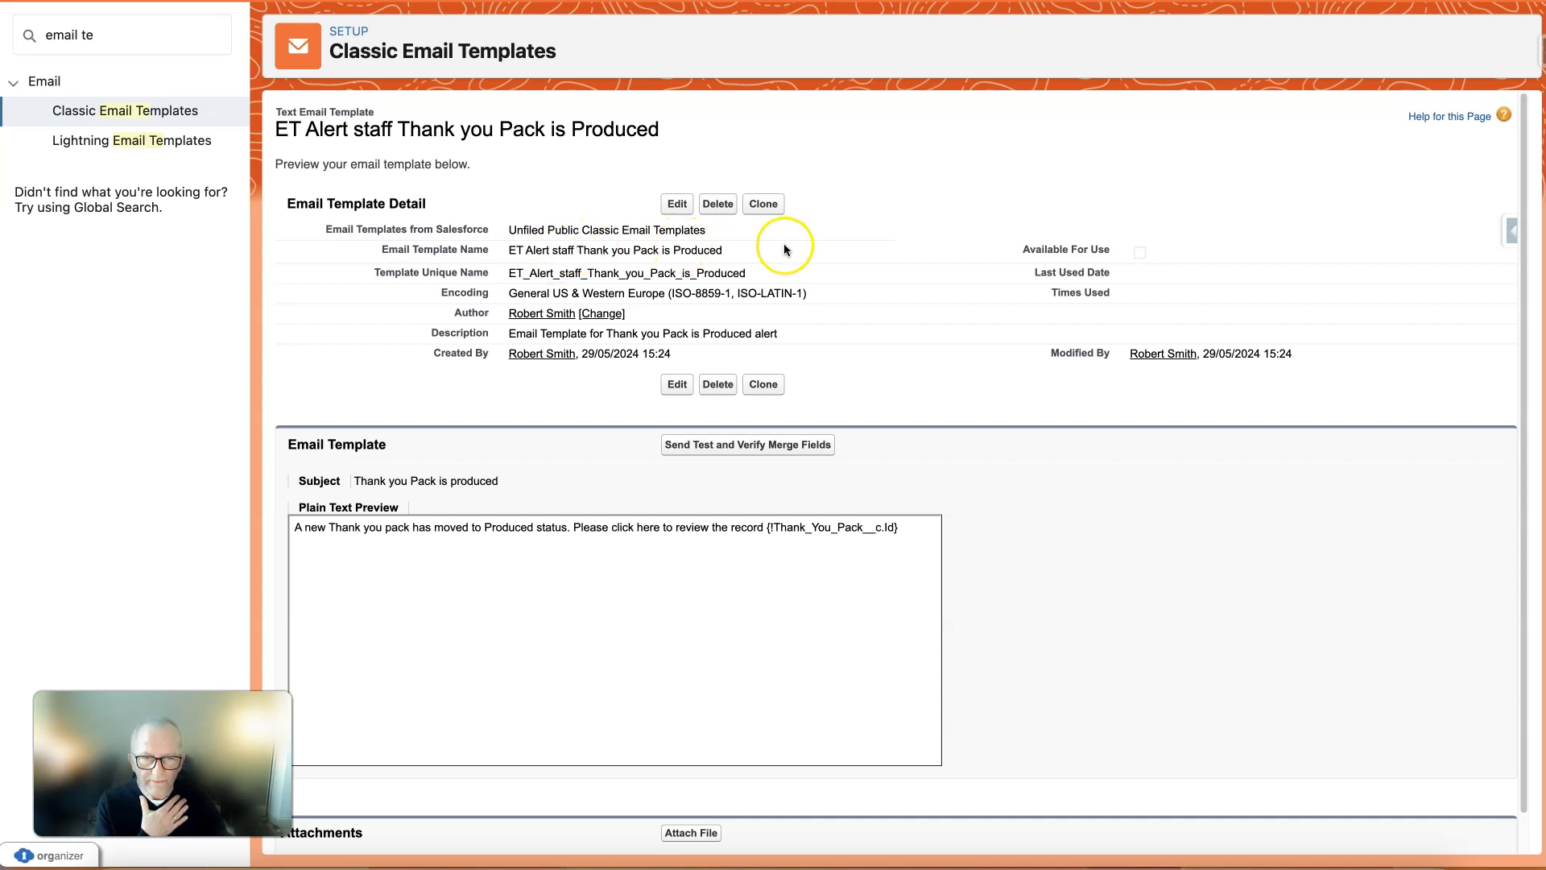
pyautogui.moveTo(728, 250); pyautogui.dragTo(486, 247)
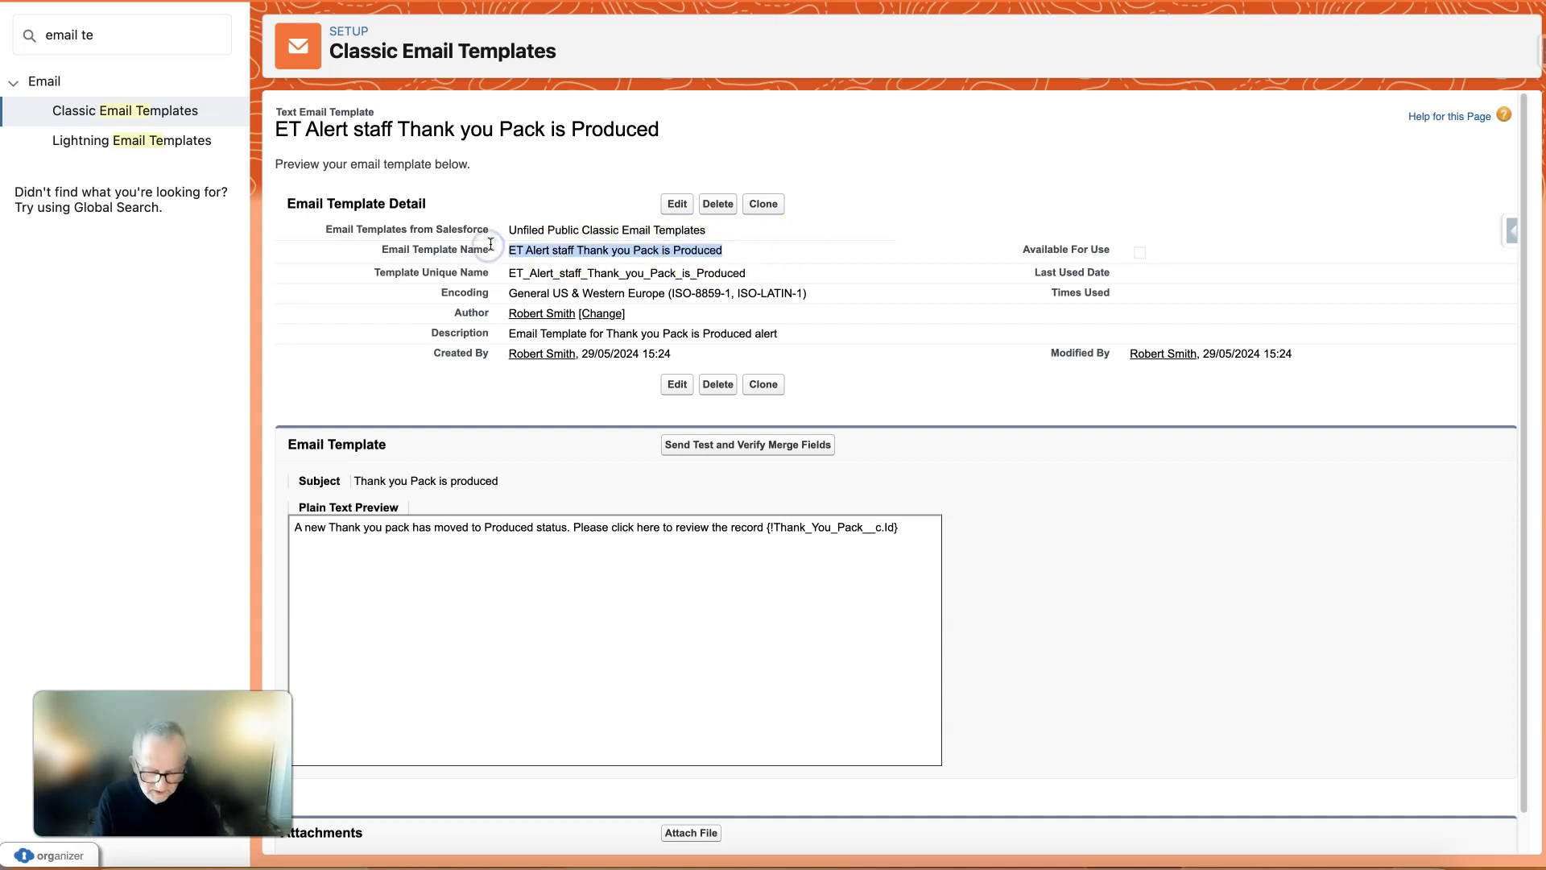
# - Search Setup for "email alert" and open the Email Alerts page
pyautogui.click(119, 35)
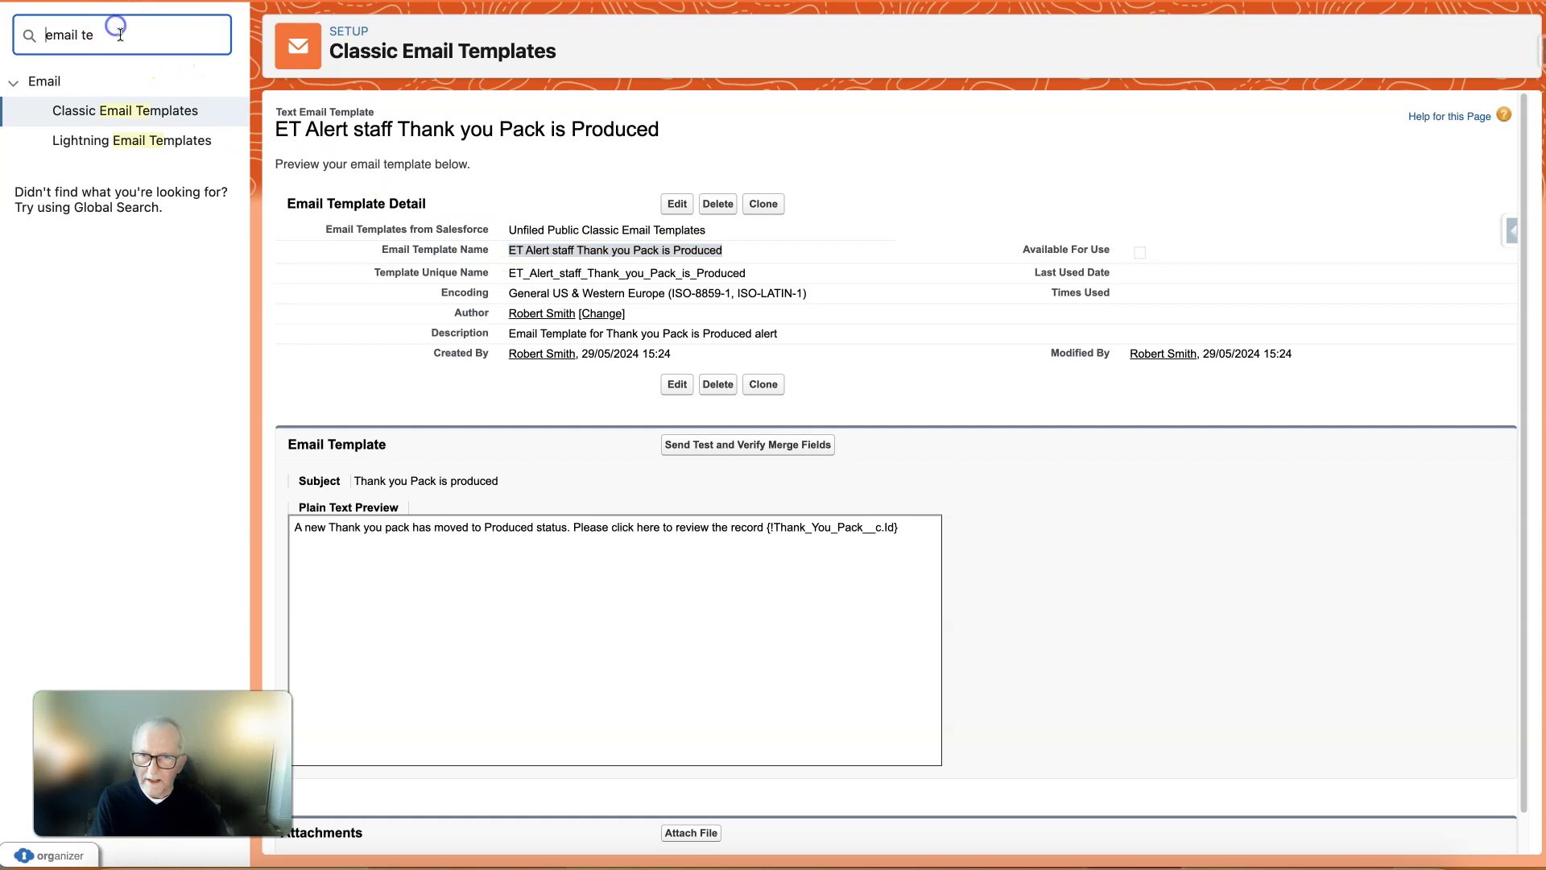
pyautogui.press('BackSpace')
pyautogui.press('BackSpace')
pyautogui.write('alert')
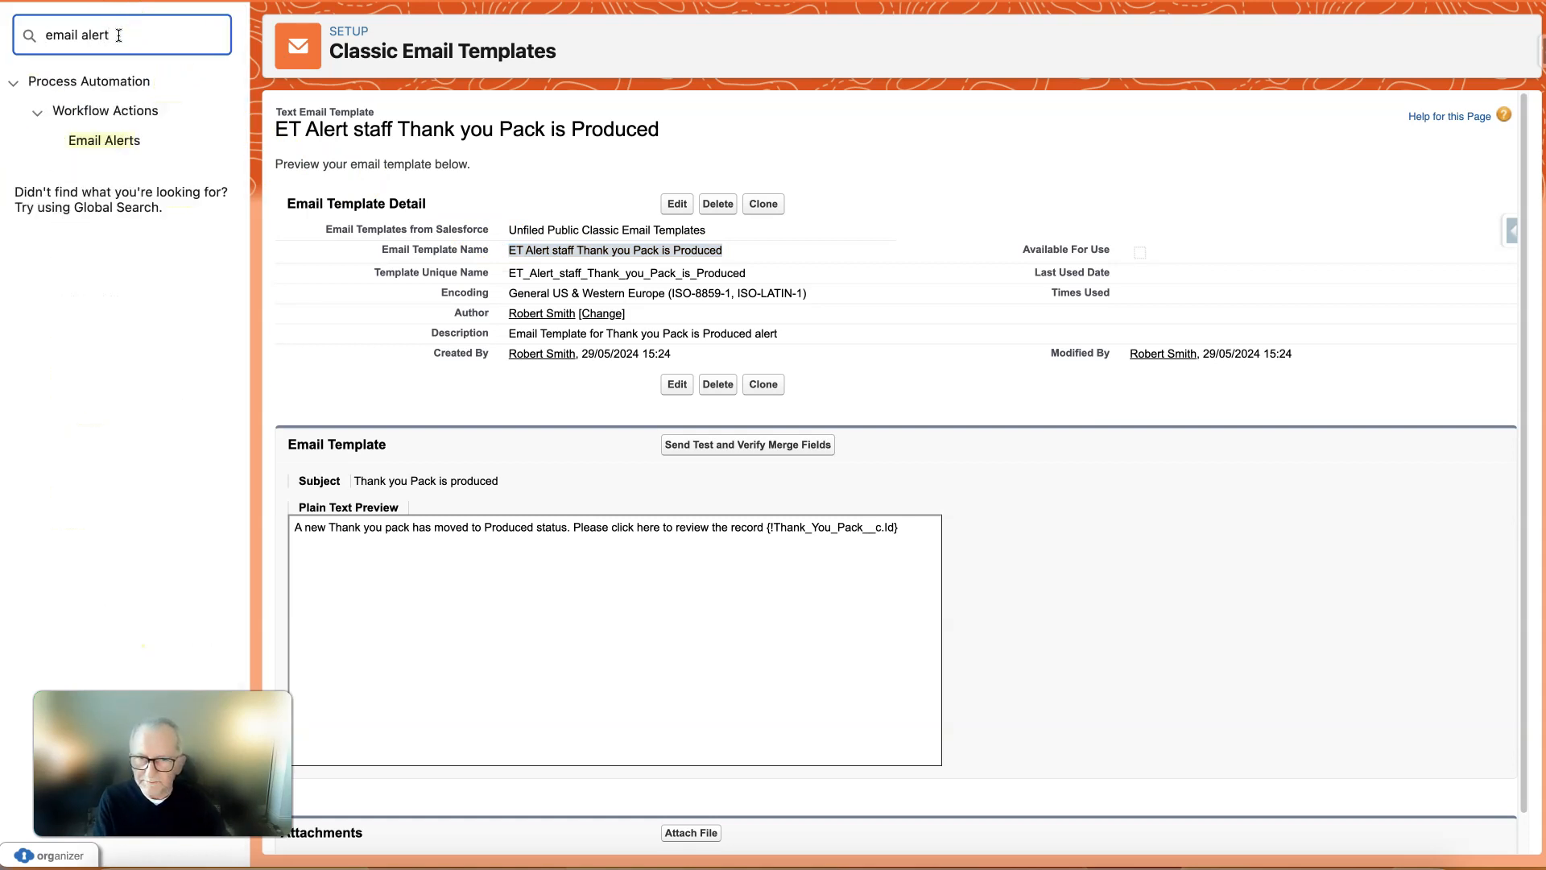
pyautogui.click(112, 140)
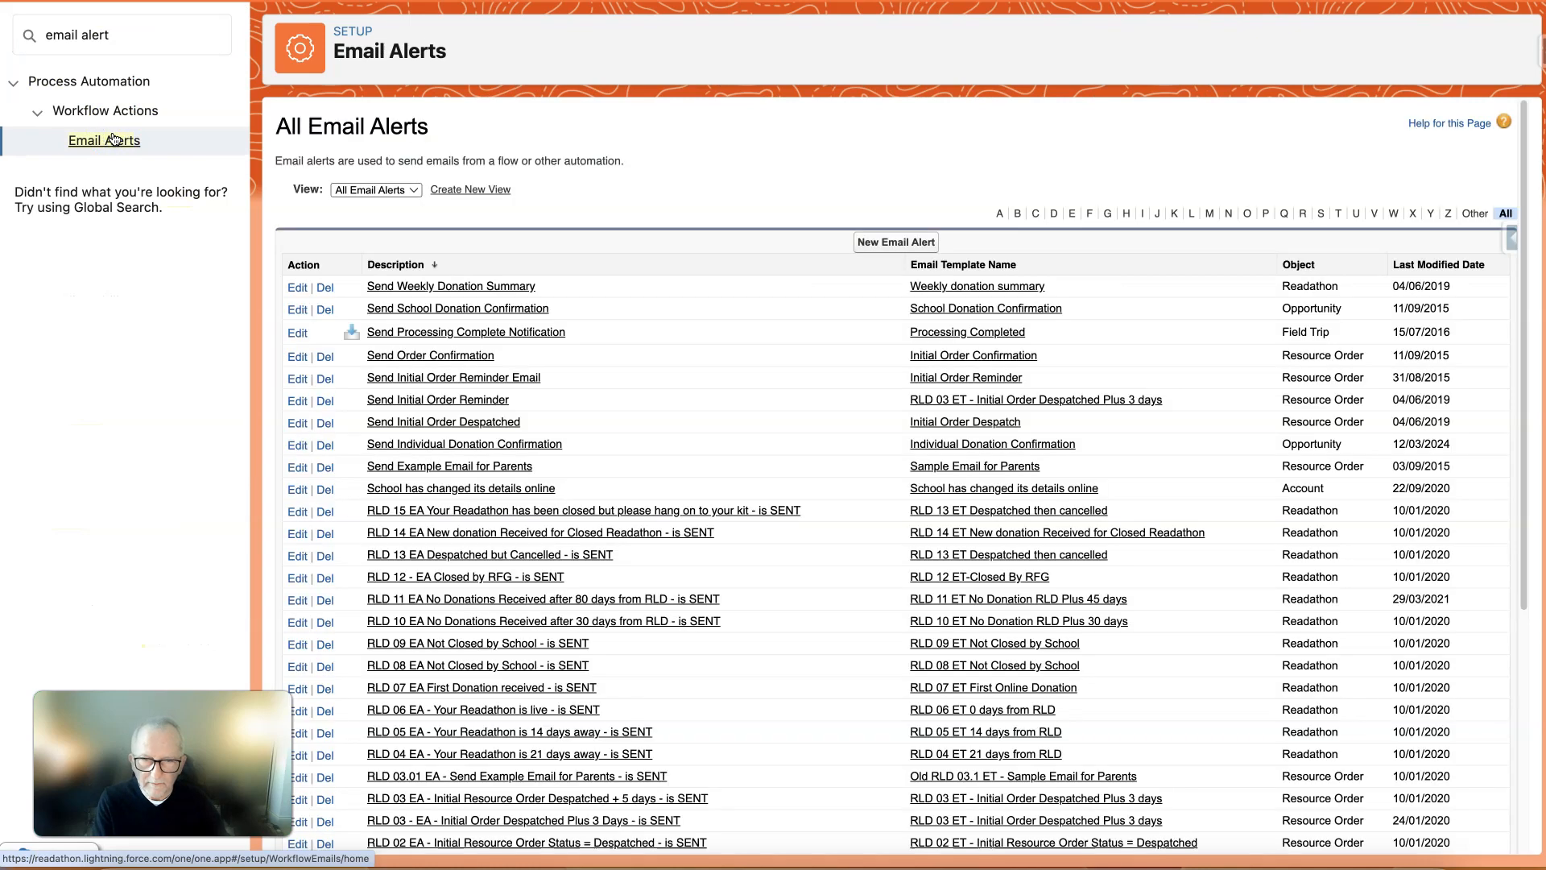
# - Create a new email alert and begin its description with "EA Email alert that Thank you Pack has moved to"
pyautogui.click(895, 242)
pyautogui.click(518, 250)
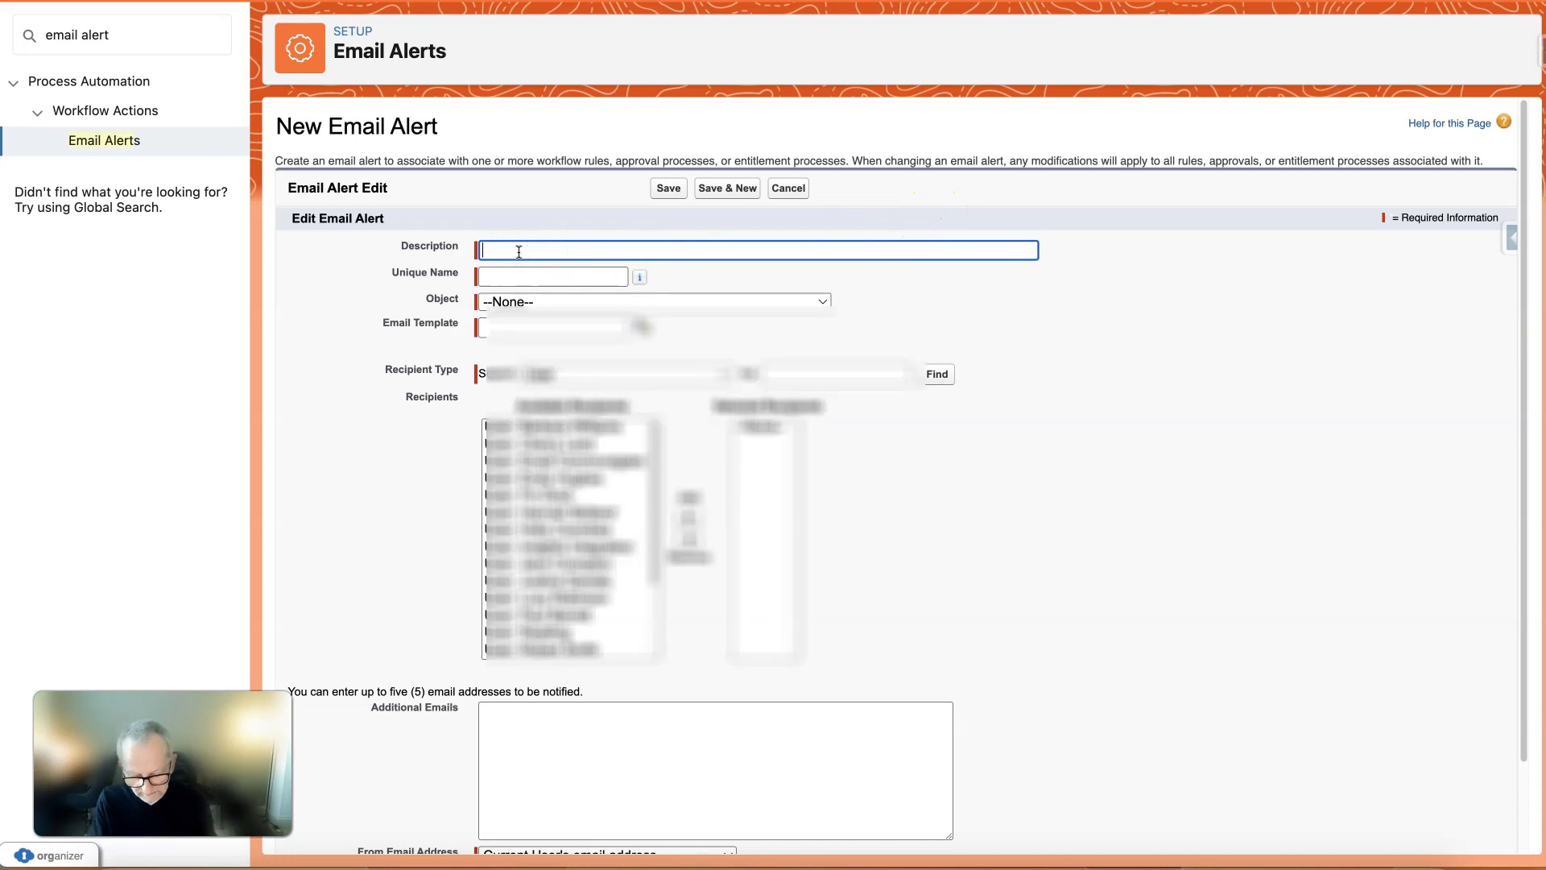
pyautogui.write('EA')
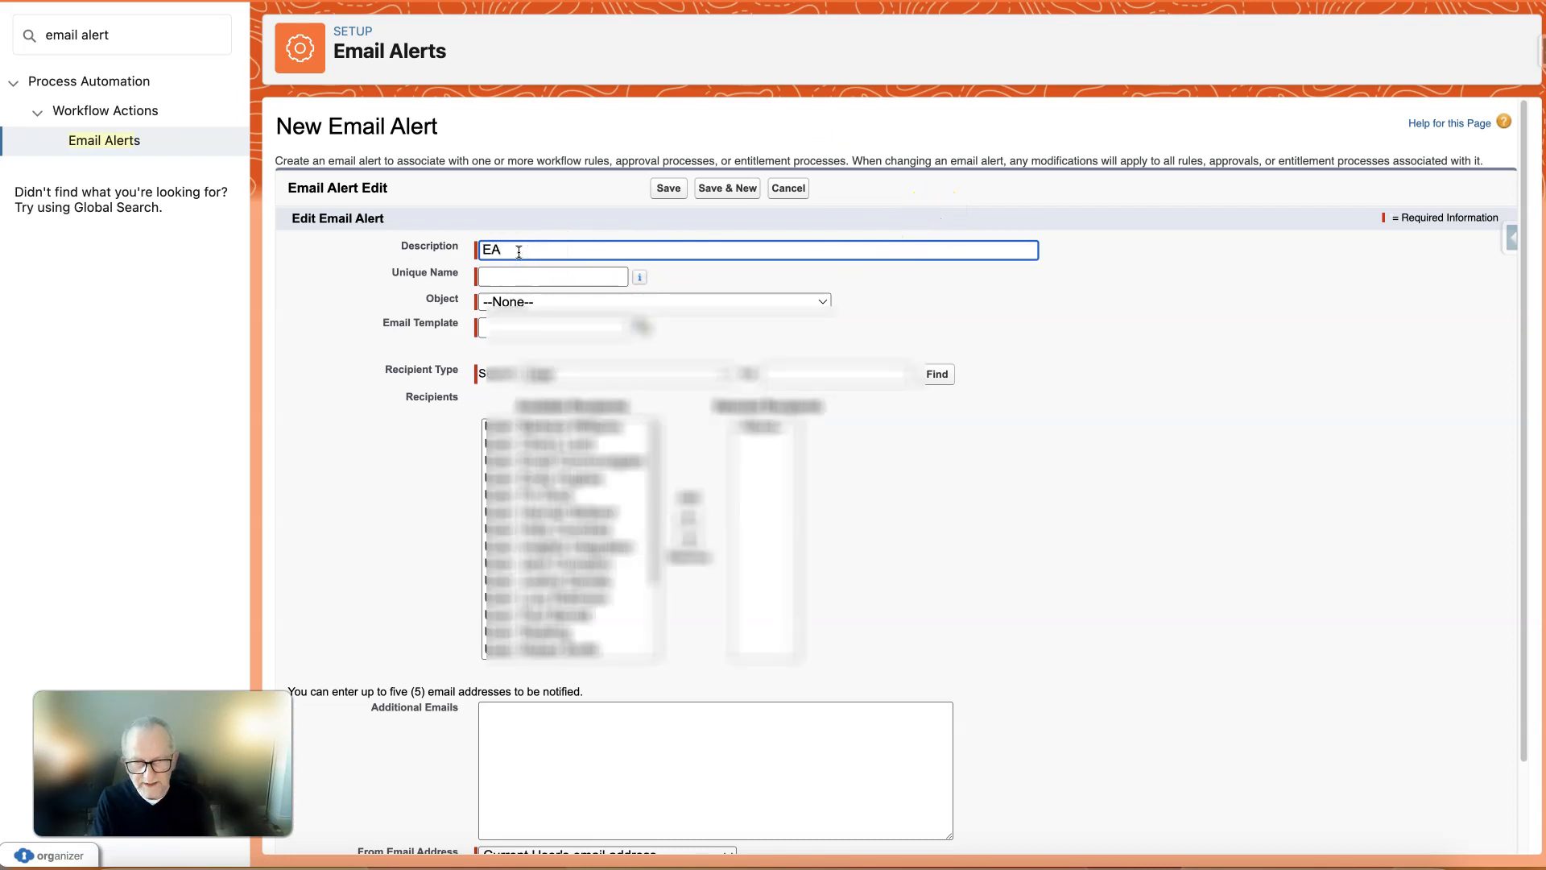
pyautogui.write(' E')
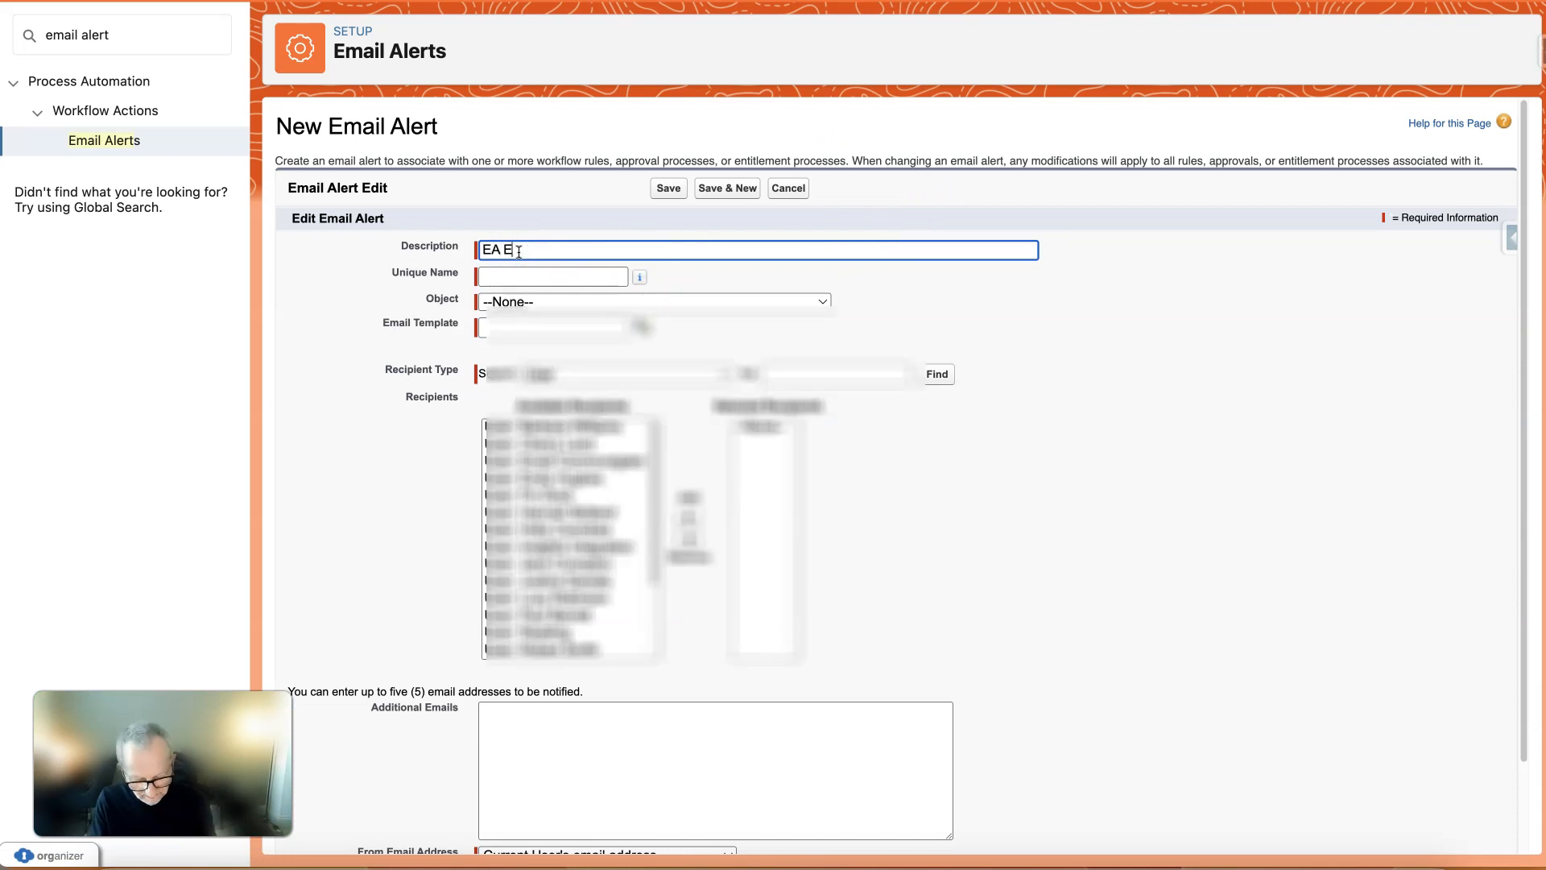
pyautogui.write('mail ale')
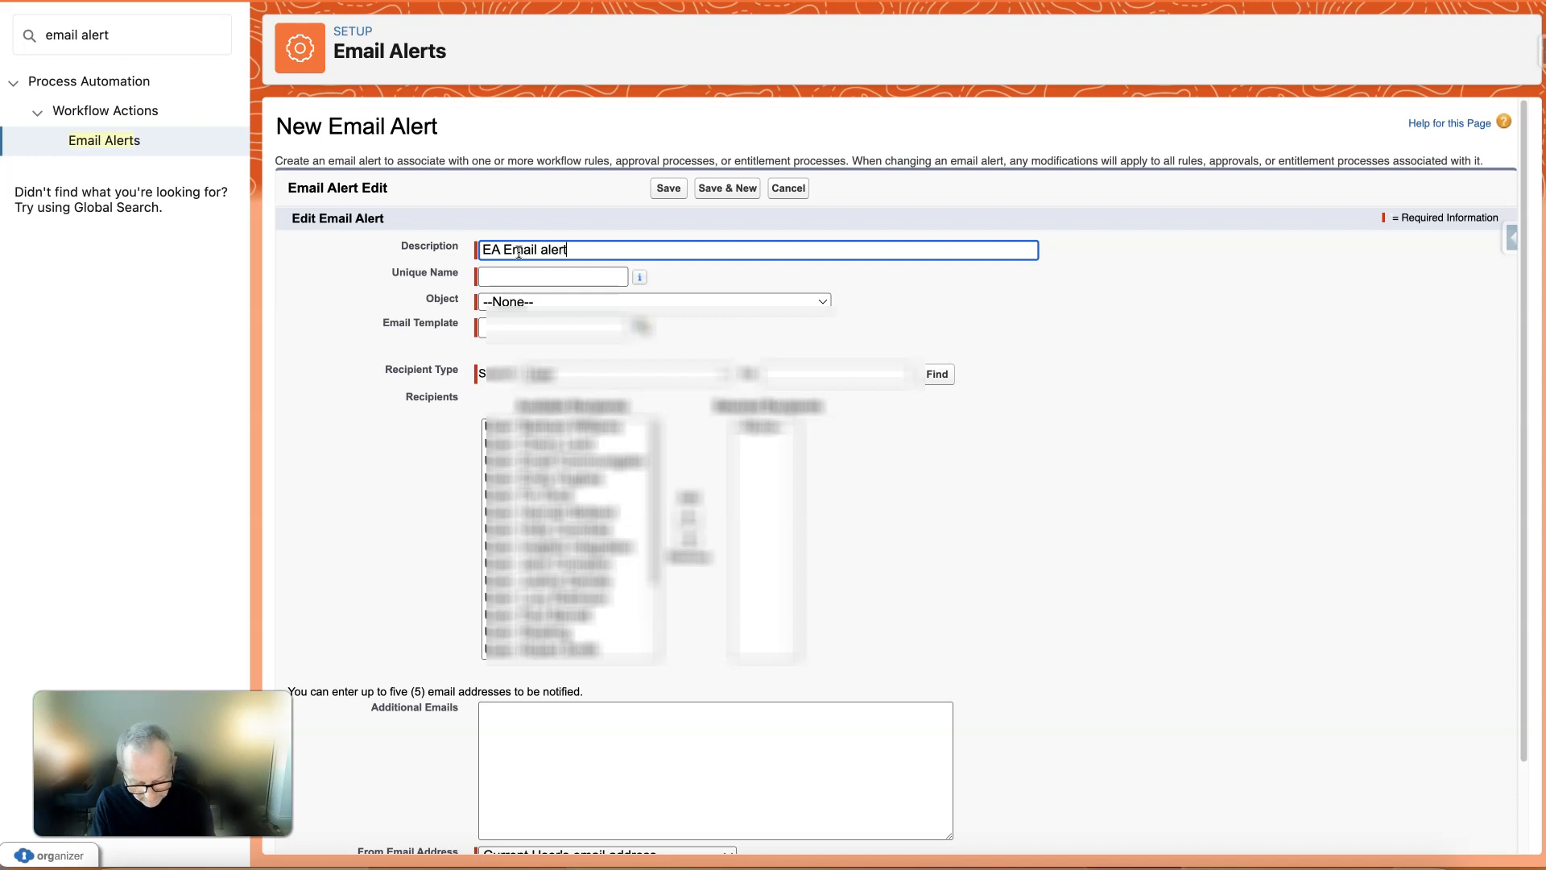
pyautogui.write('rt that Thank you Pas')
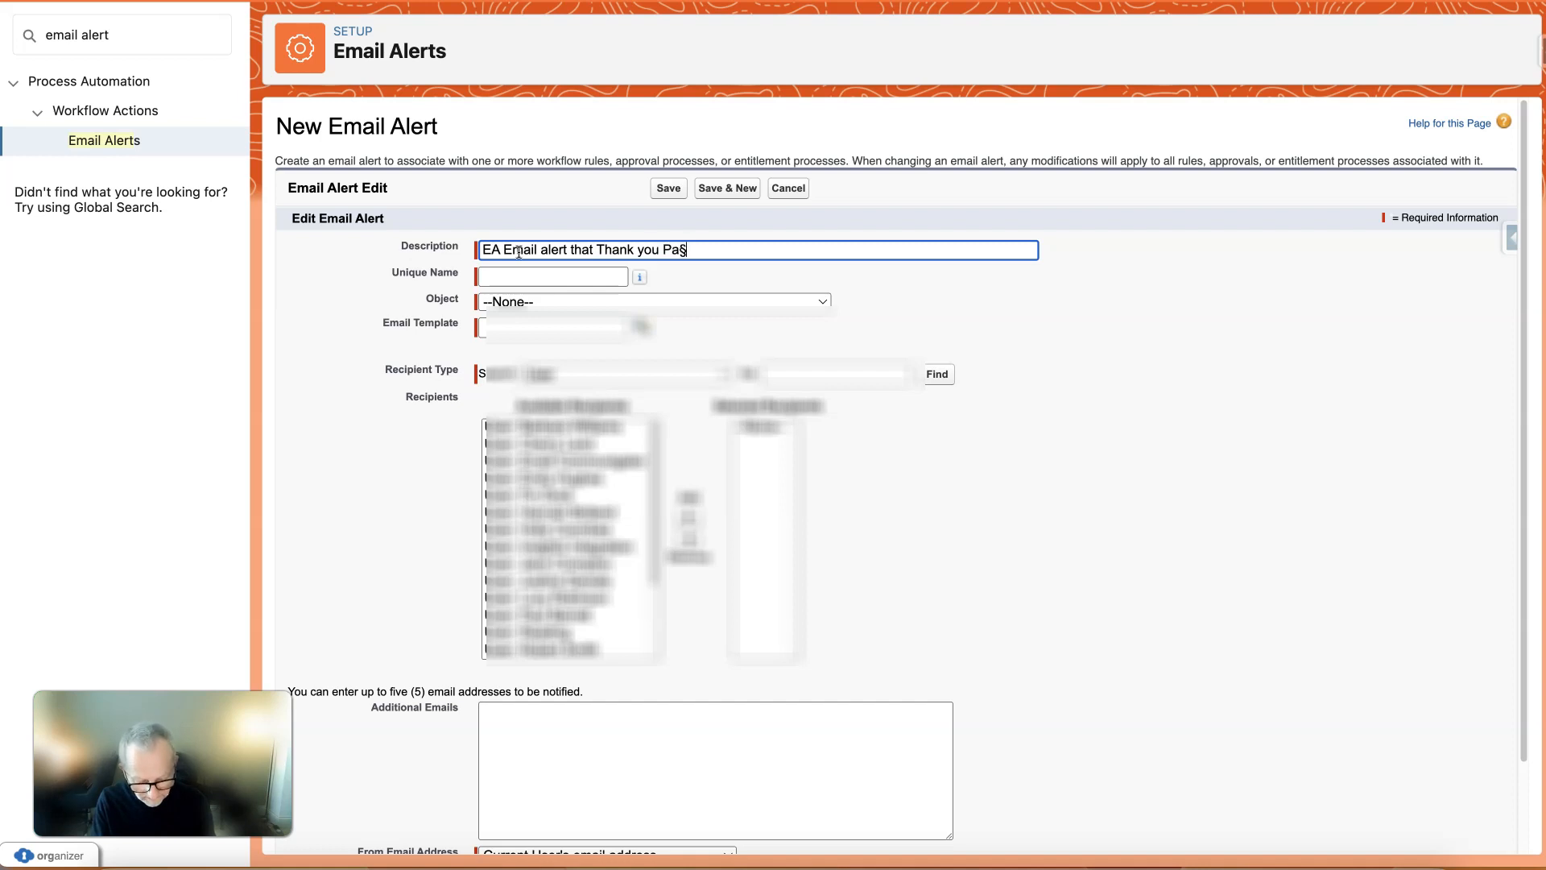
pyautogui.press('BackSpace')
pyautogui.write('ck has moved to')
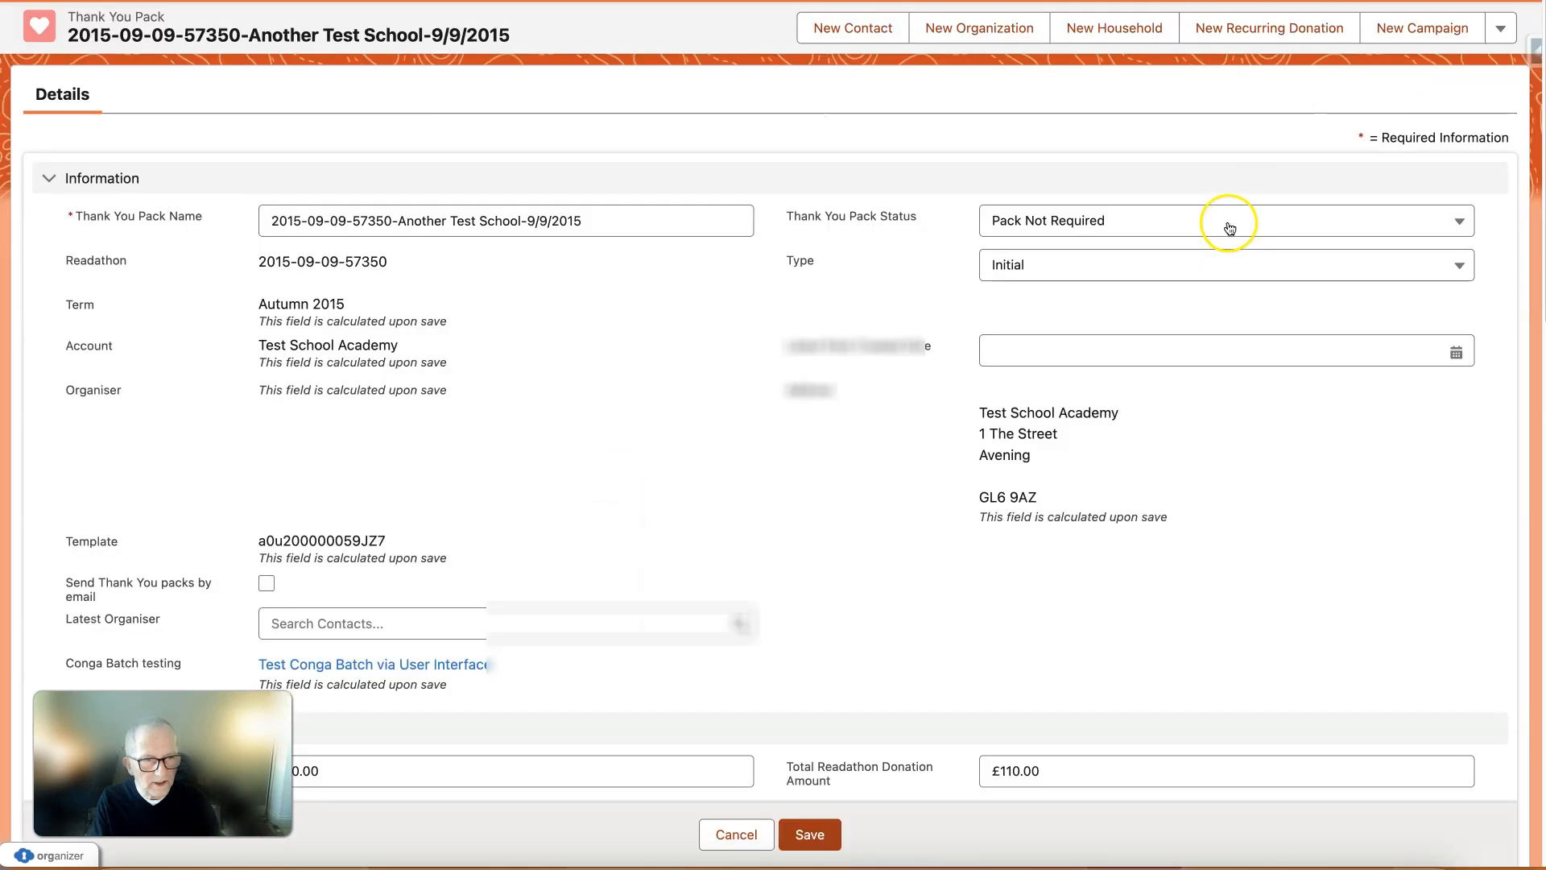
# - Check the status wording on the Thank You Pack record and complete the alert's description with "Pack Produced status"
pyautogui.click(1228, 224)
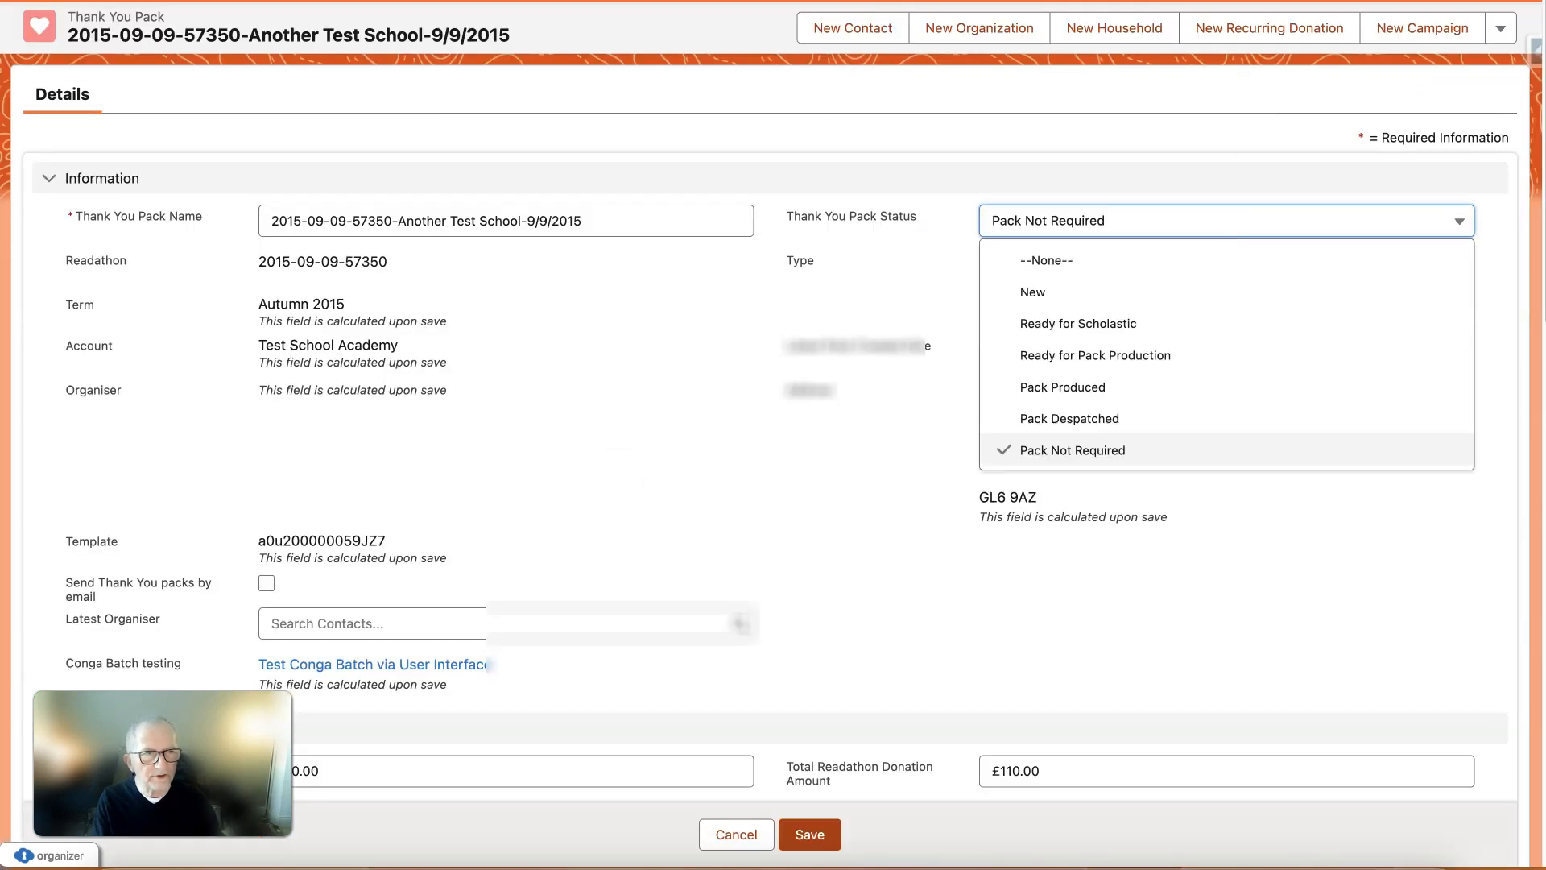
pyautogui.hotkey('ctrl', 'shift', 'Tab')
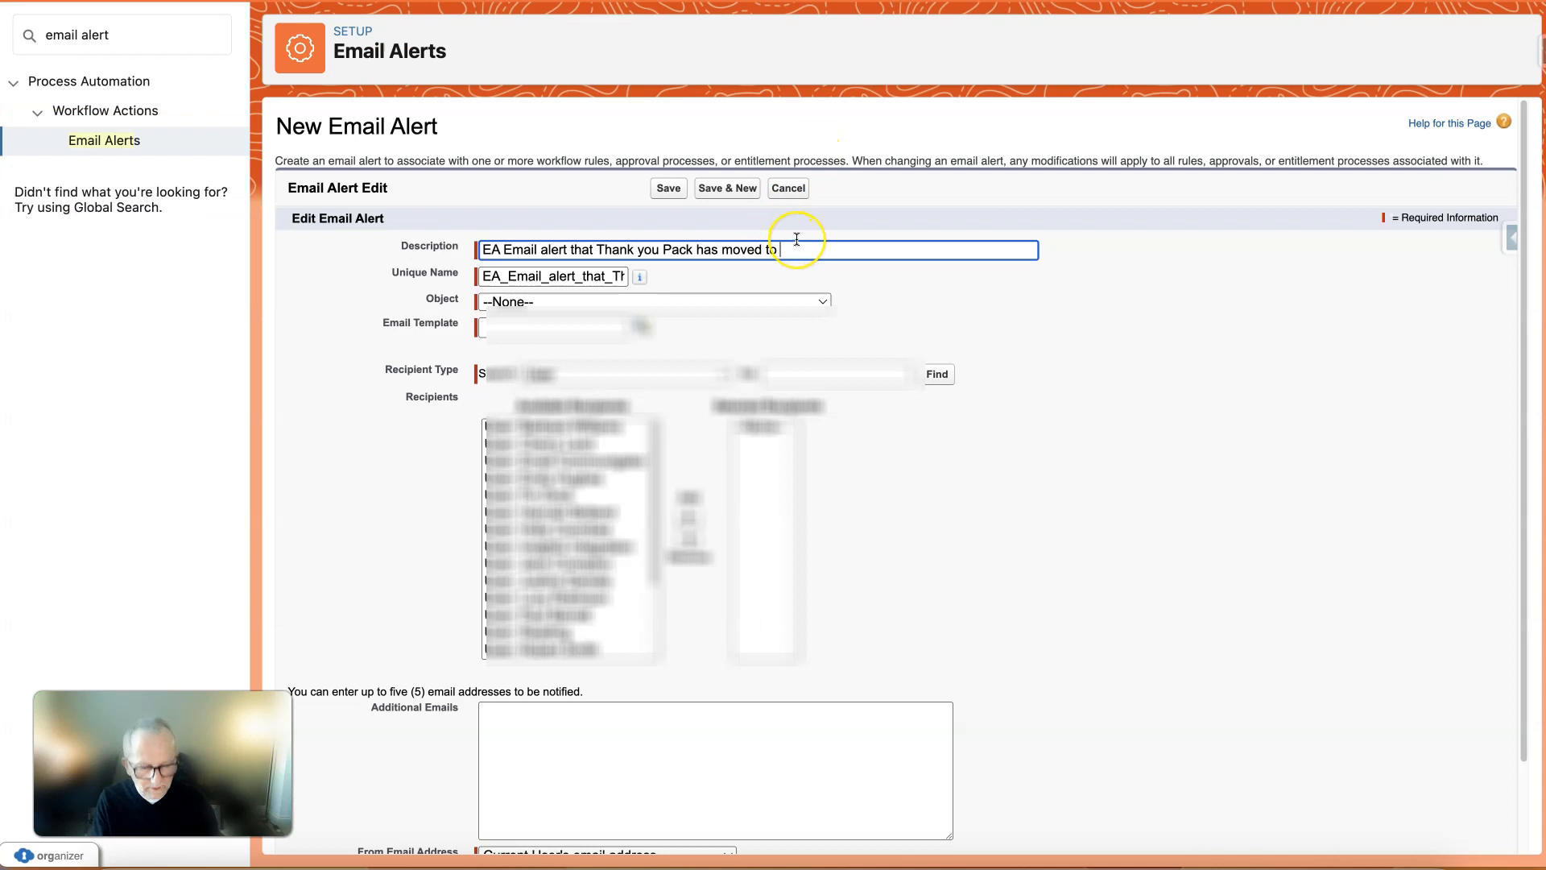
pyautogui.write('Pack Pro')
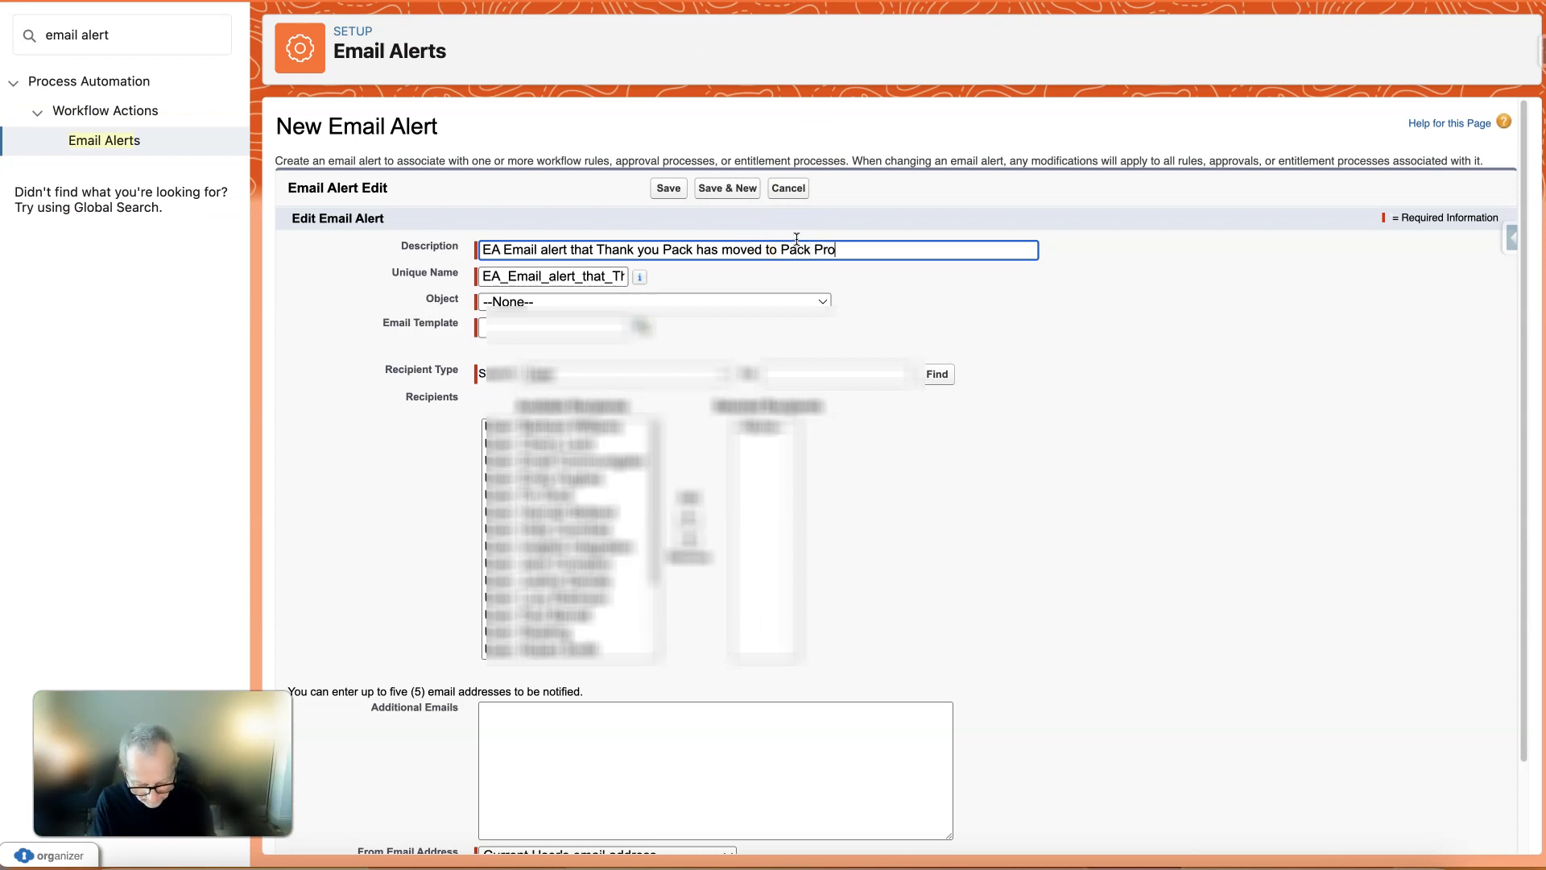
pyautogui.write('duced status')
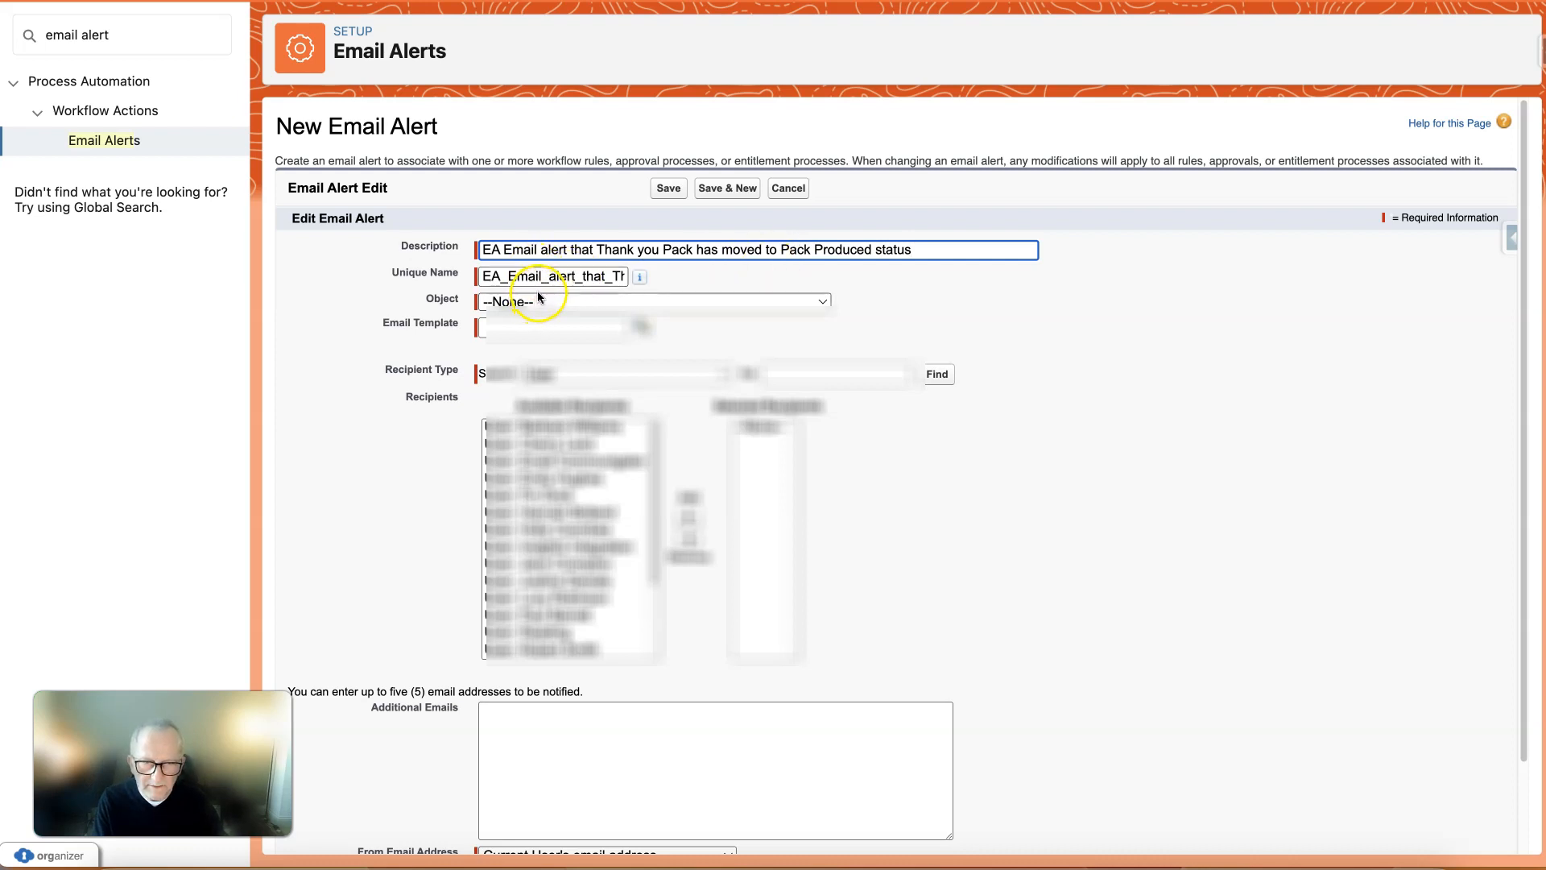
# - Clear the alert's Unique Name and have it regenerated from the complete description
pyautogui.click(567, 274)
pyautogui.doubleClick(567, 274)
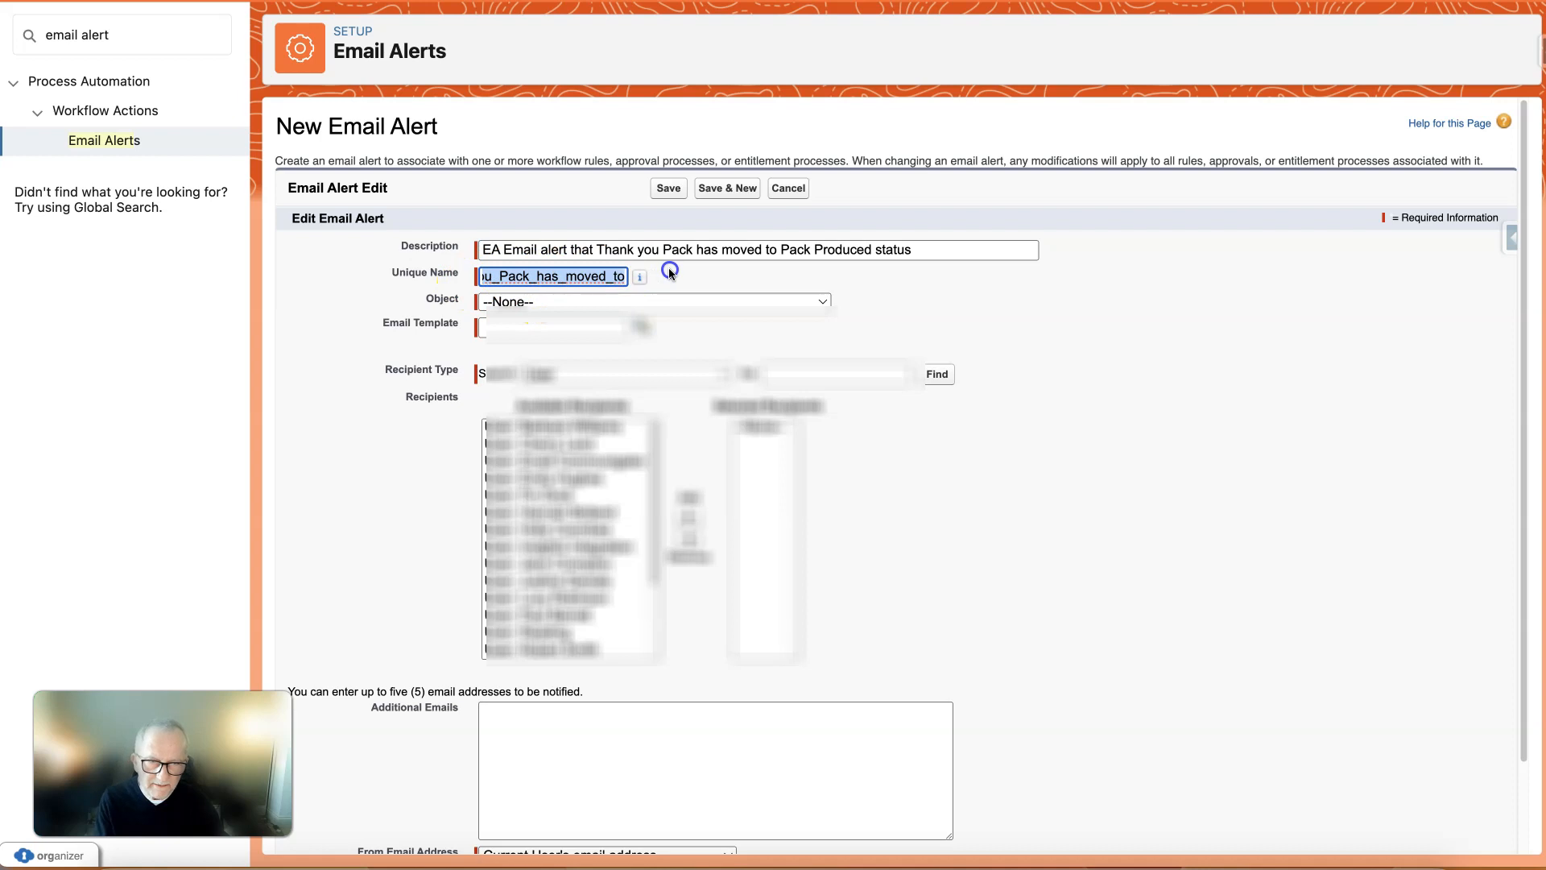
pyautogui.press('BackSpace')
pyautogui.click(717, 247)
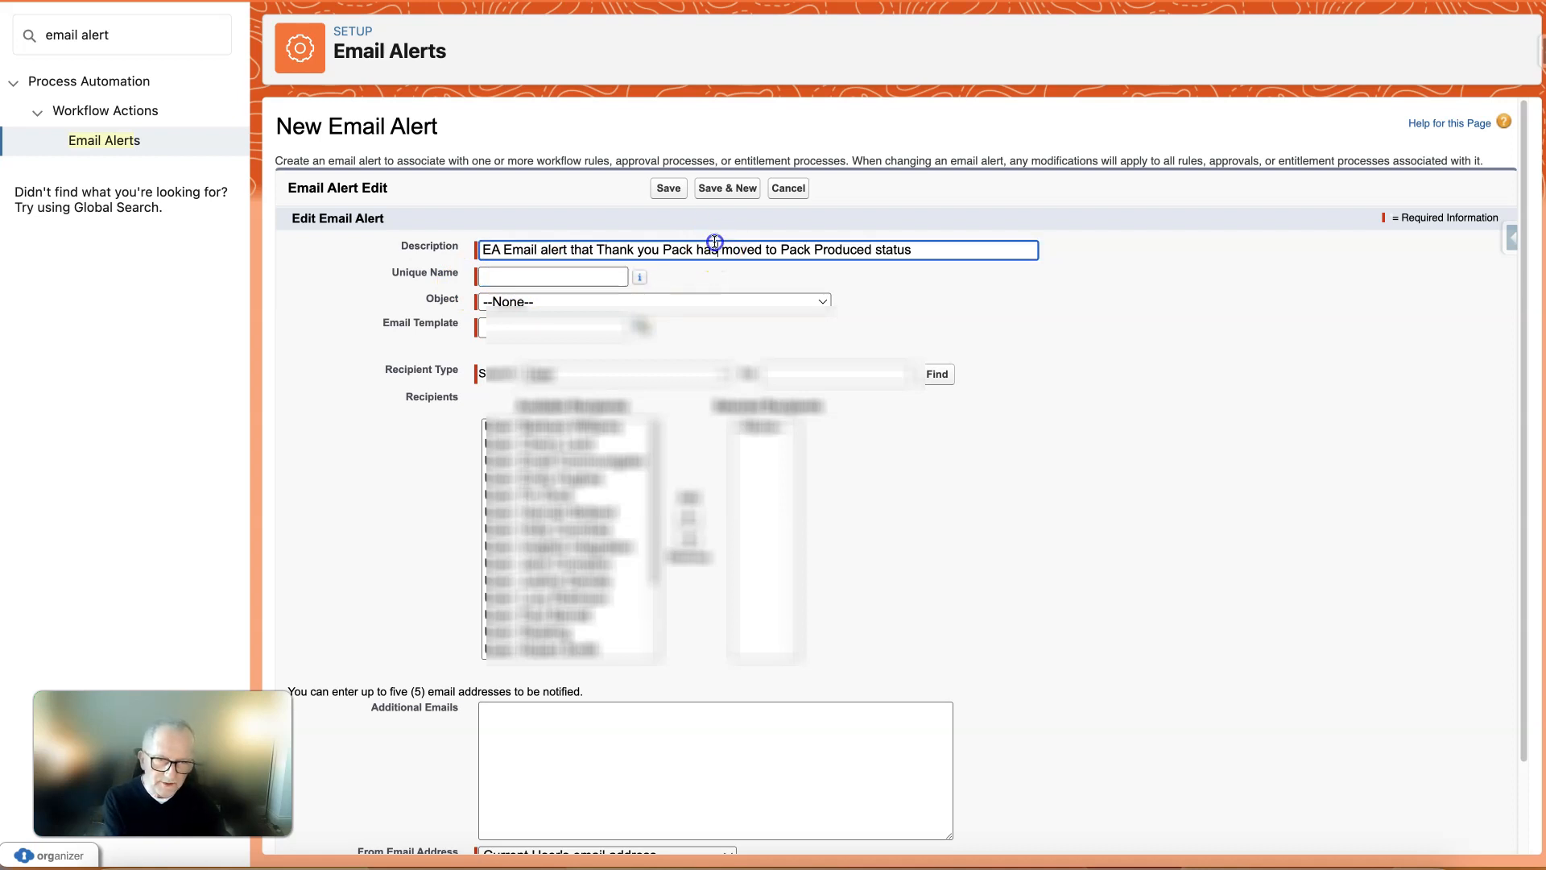
pyautogui.click(567, 276)
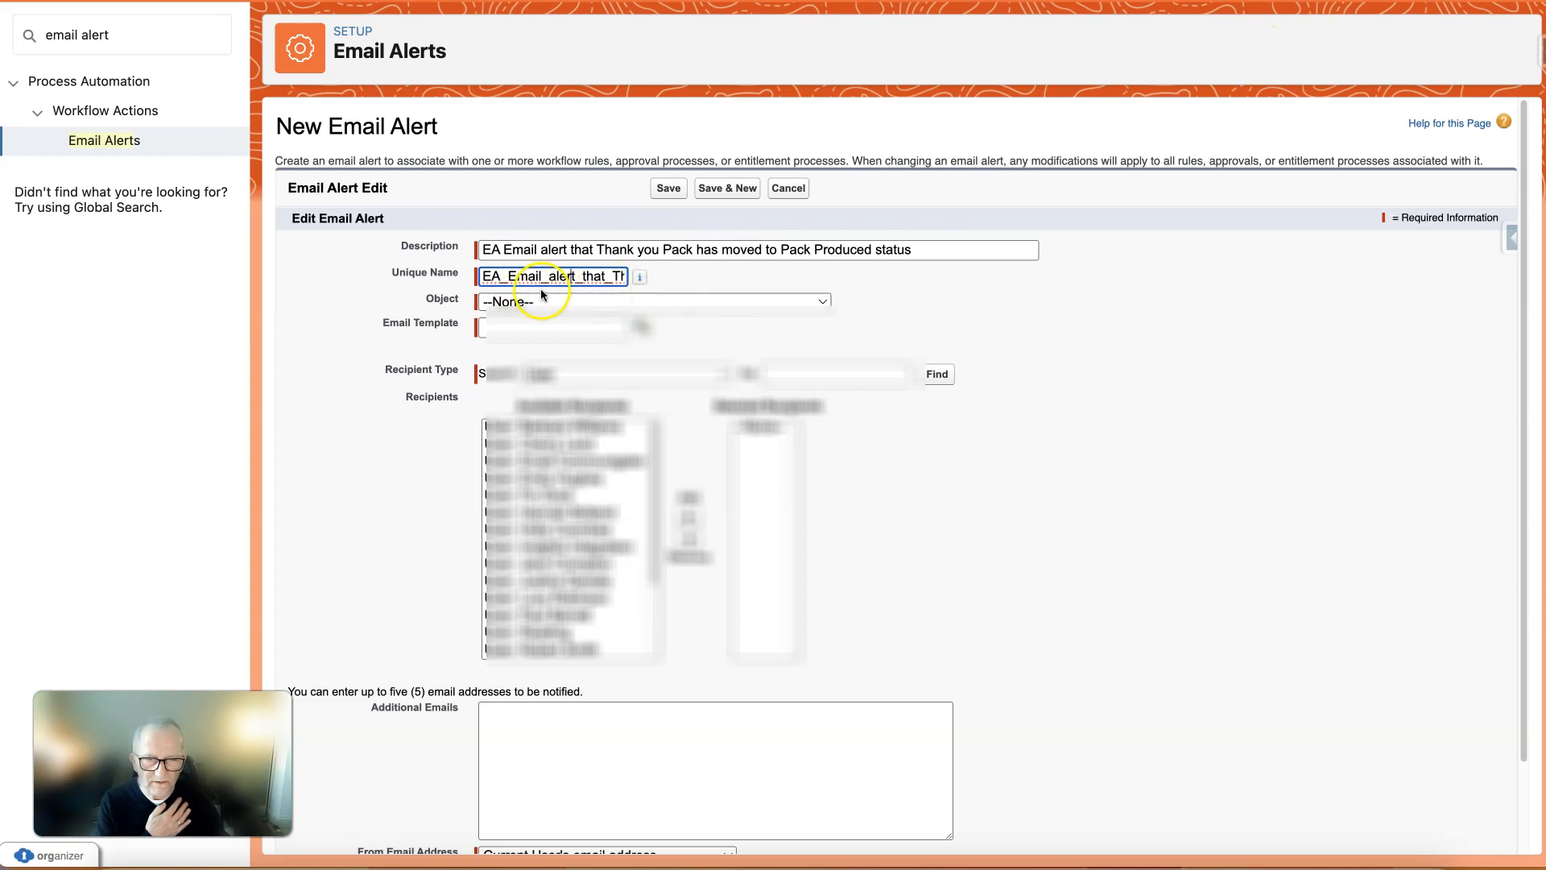
# - Set the email alert's object to Thank You Pack
pyautogui.click(528, 307)
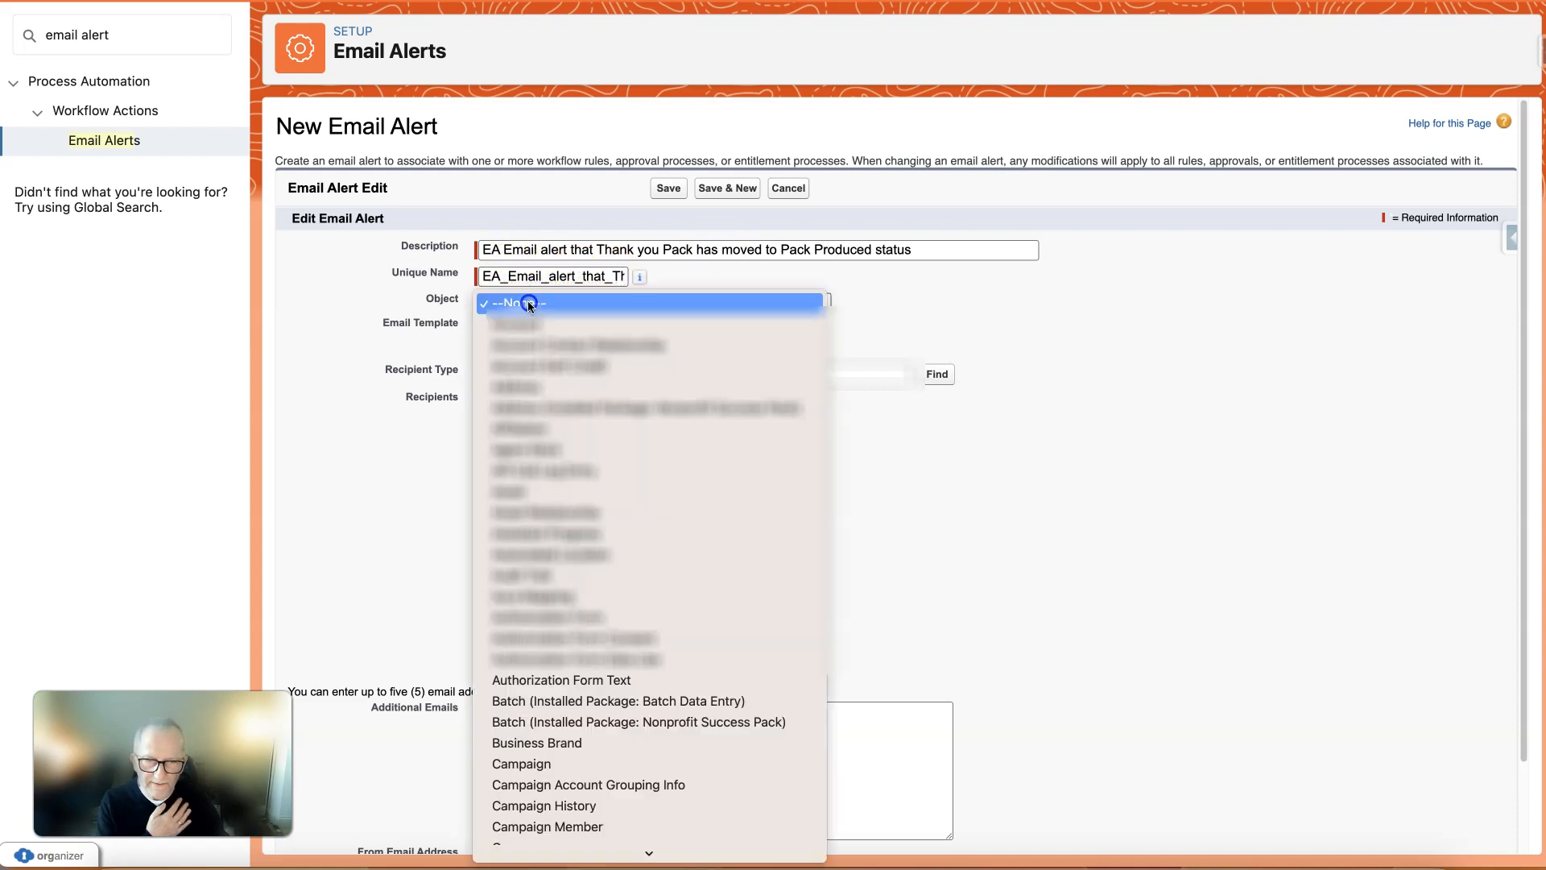
pyautogui.scroll(-2, 563, 782)
pyautogui.scroll(-10, 649, 483)
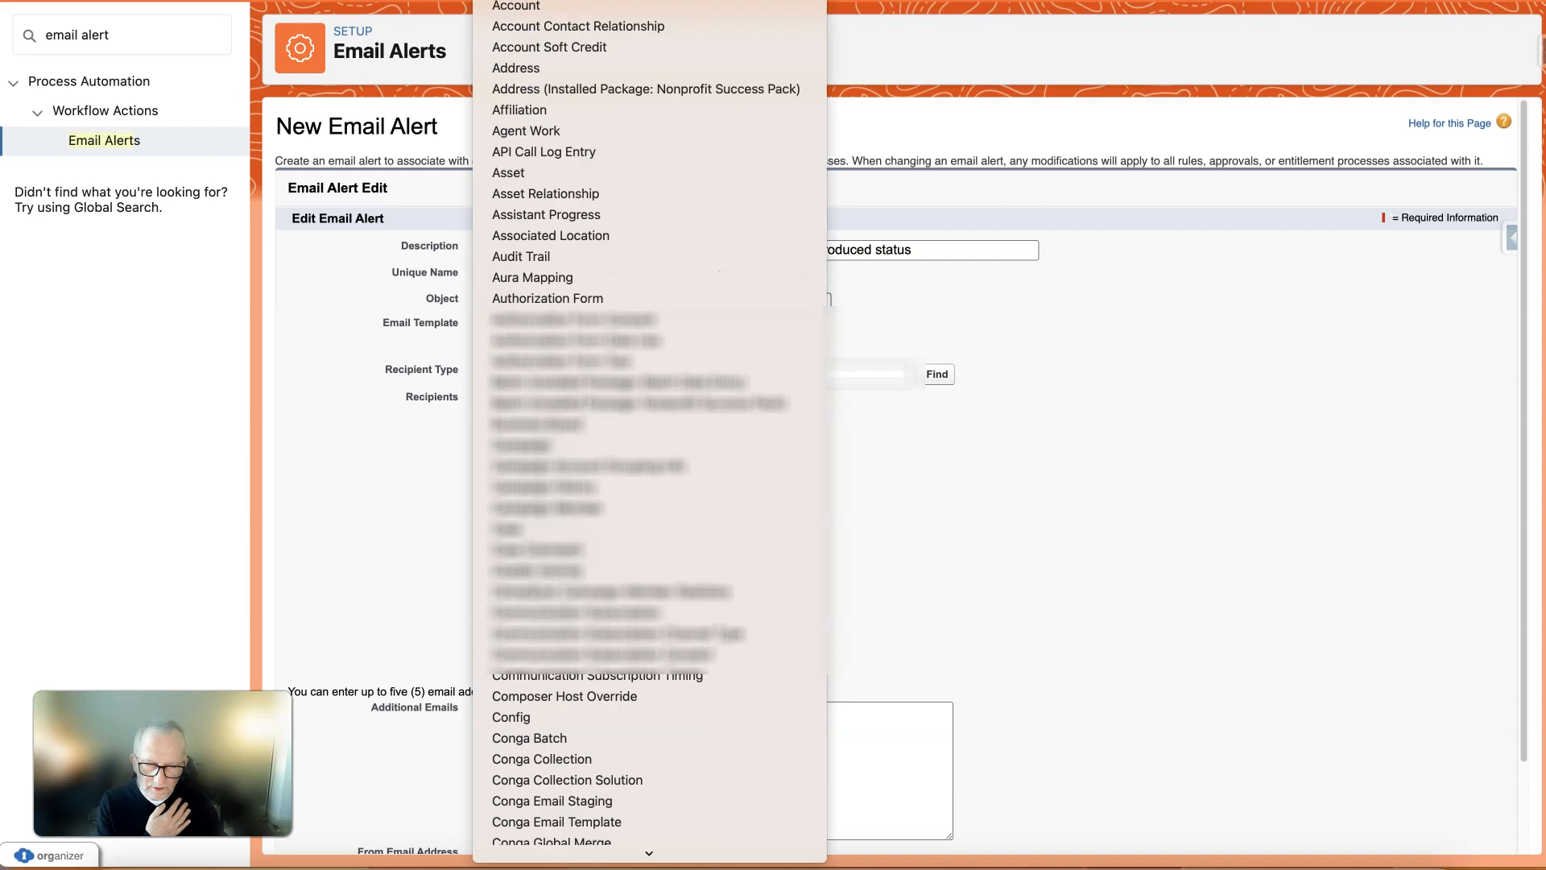
pyautogui.scroll(-20, 578, 853)
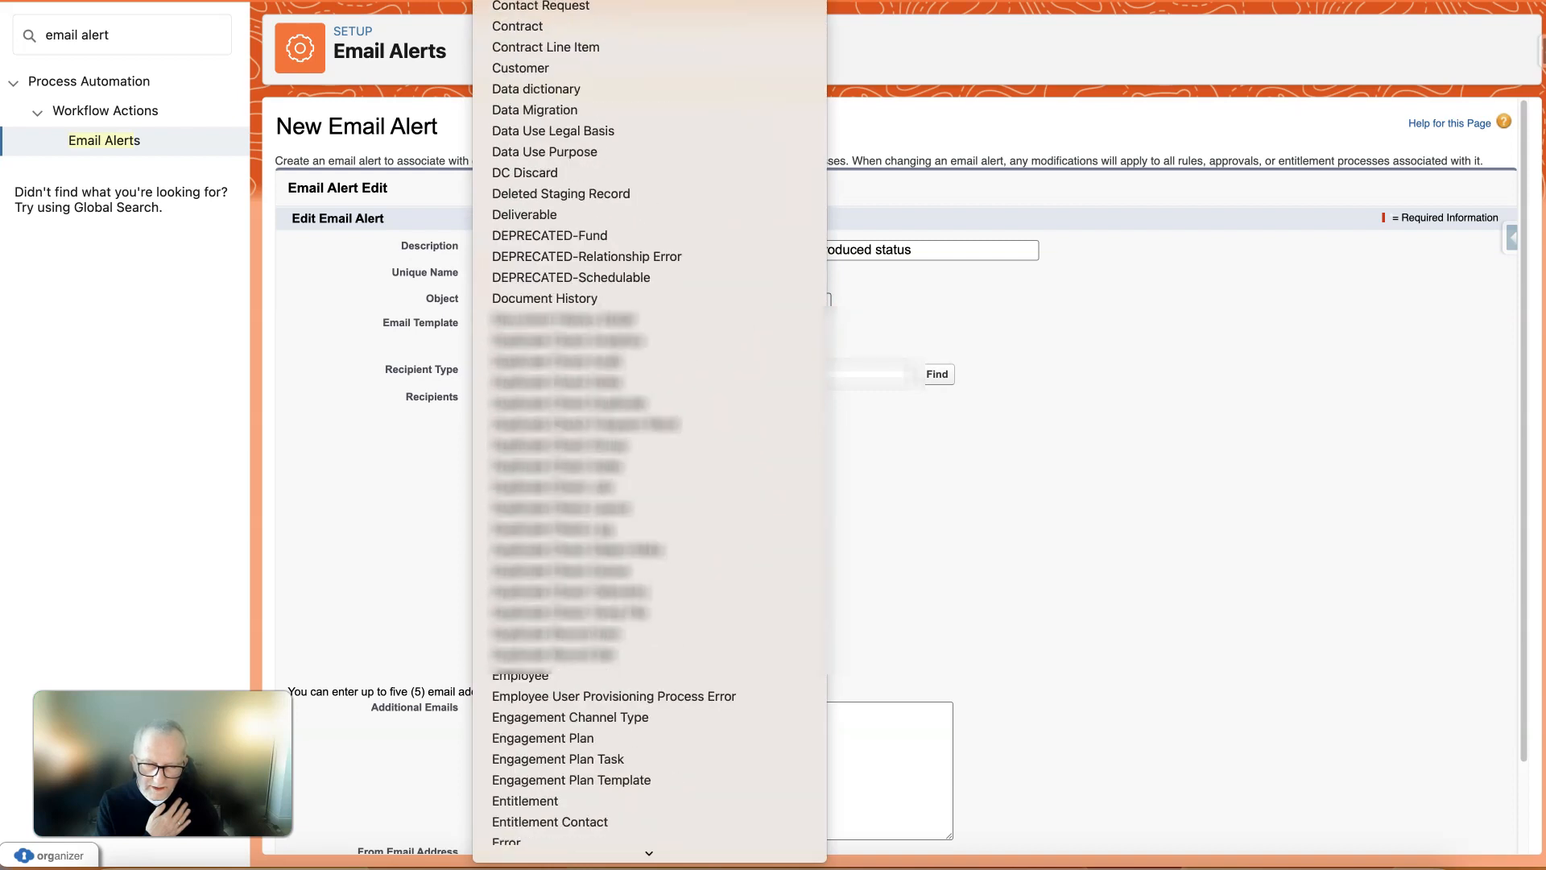
pyautogui.scroll(-15, 577, 854)
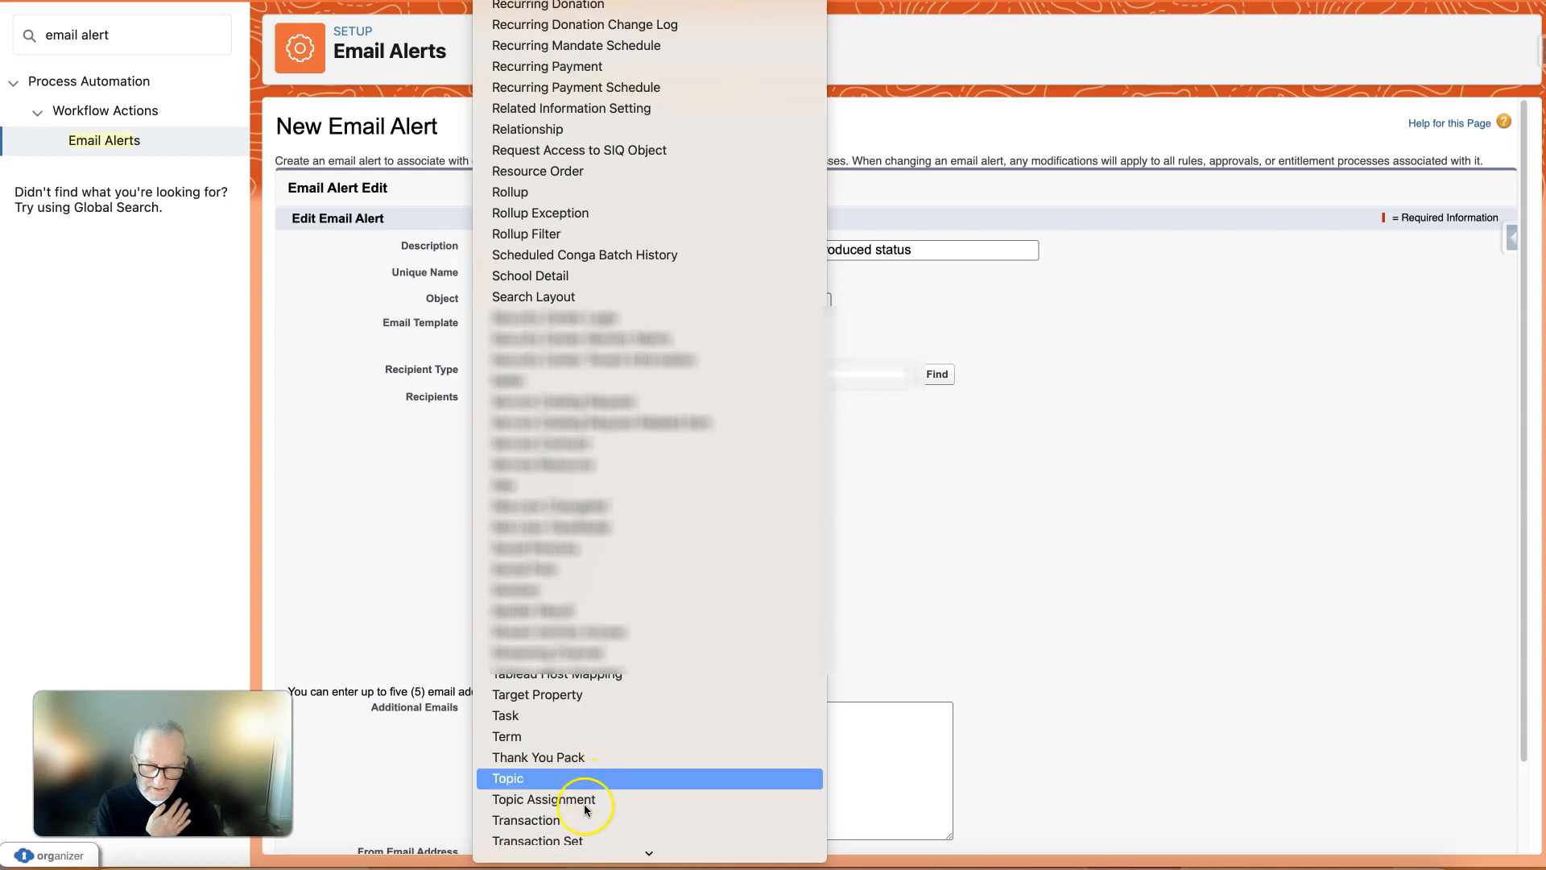
pyautogui.scroll(-3, 585, 810)
pyautogui.click(564, 649)
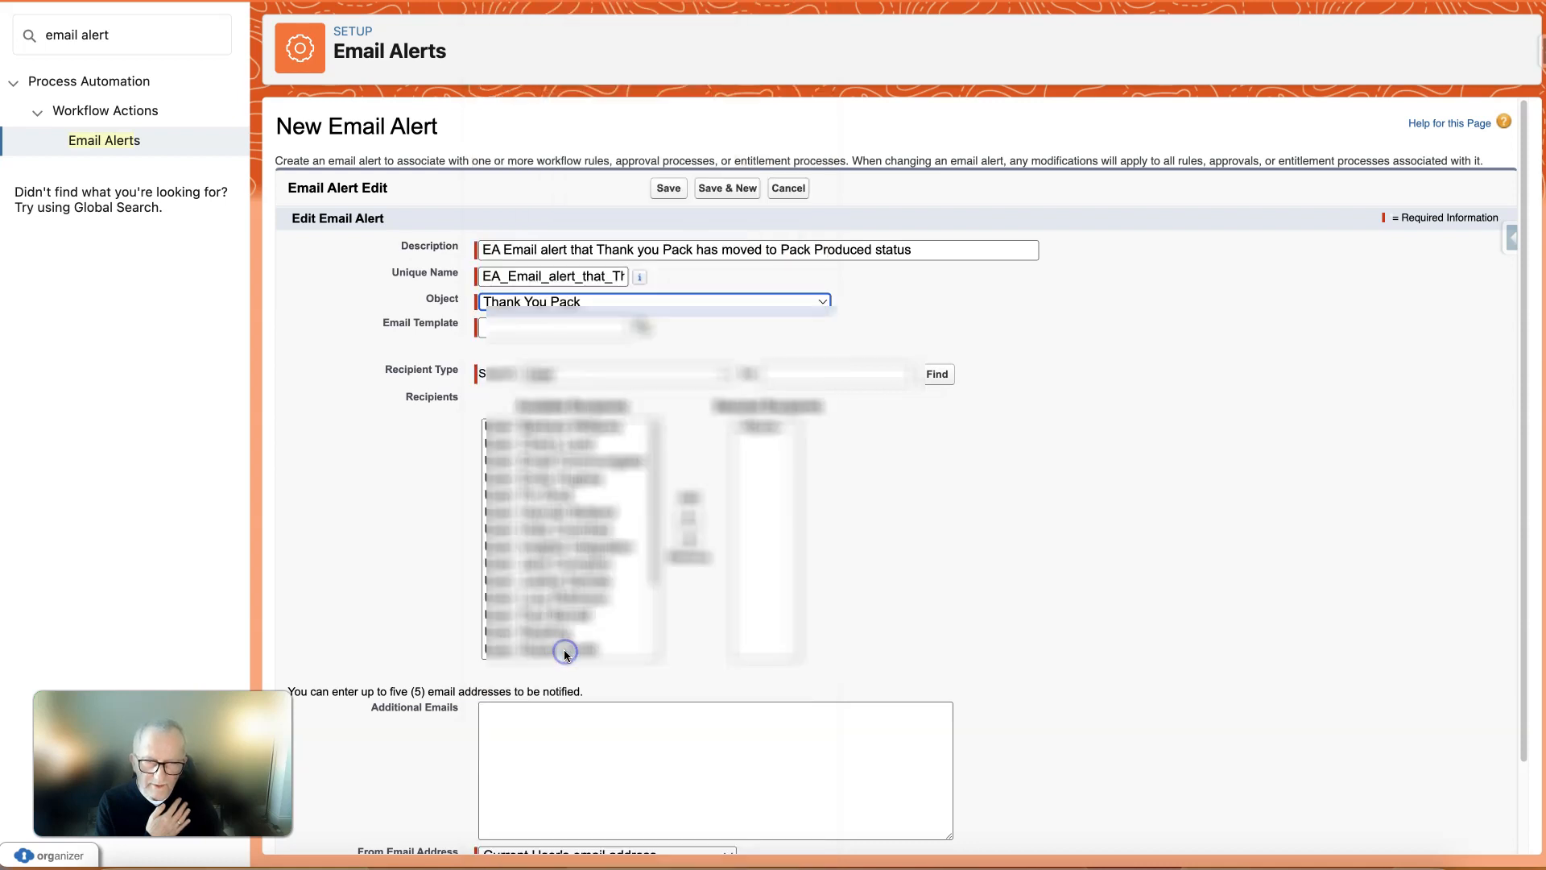
# - Look up classic templates starting with "ET" and assign the "ET Thank you pack automated email" template to the alert
pyautogui.click(513, 335)
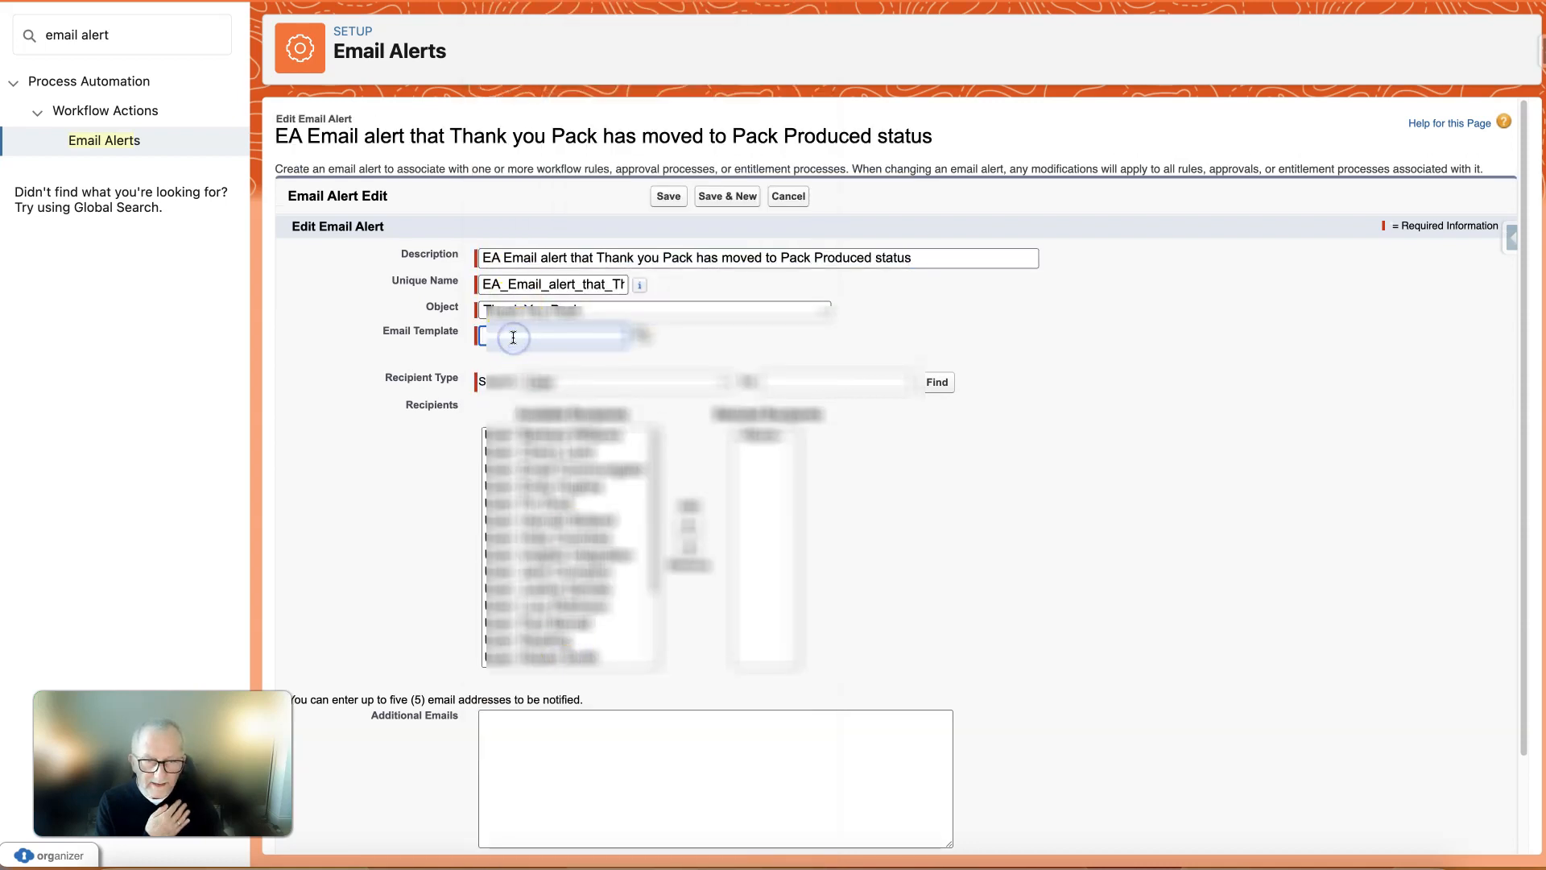
pyautogui.write('ET')
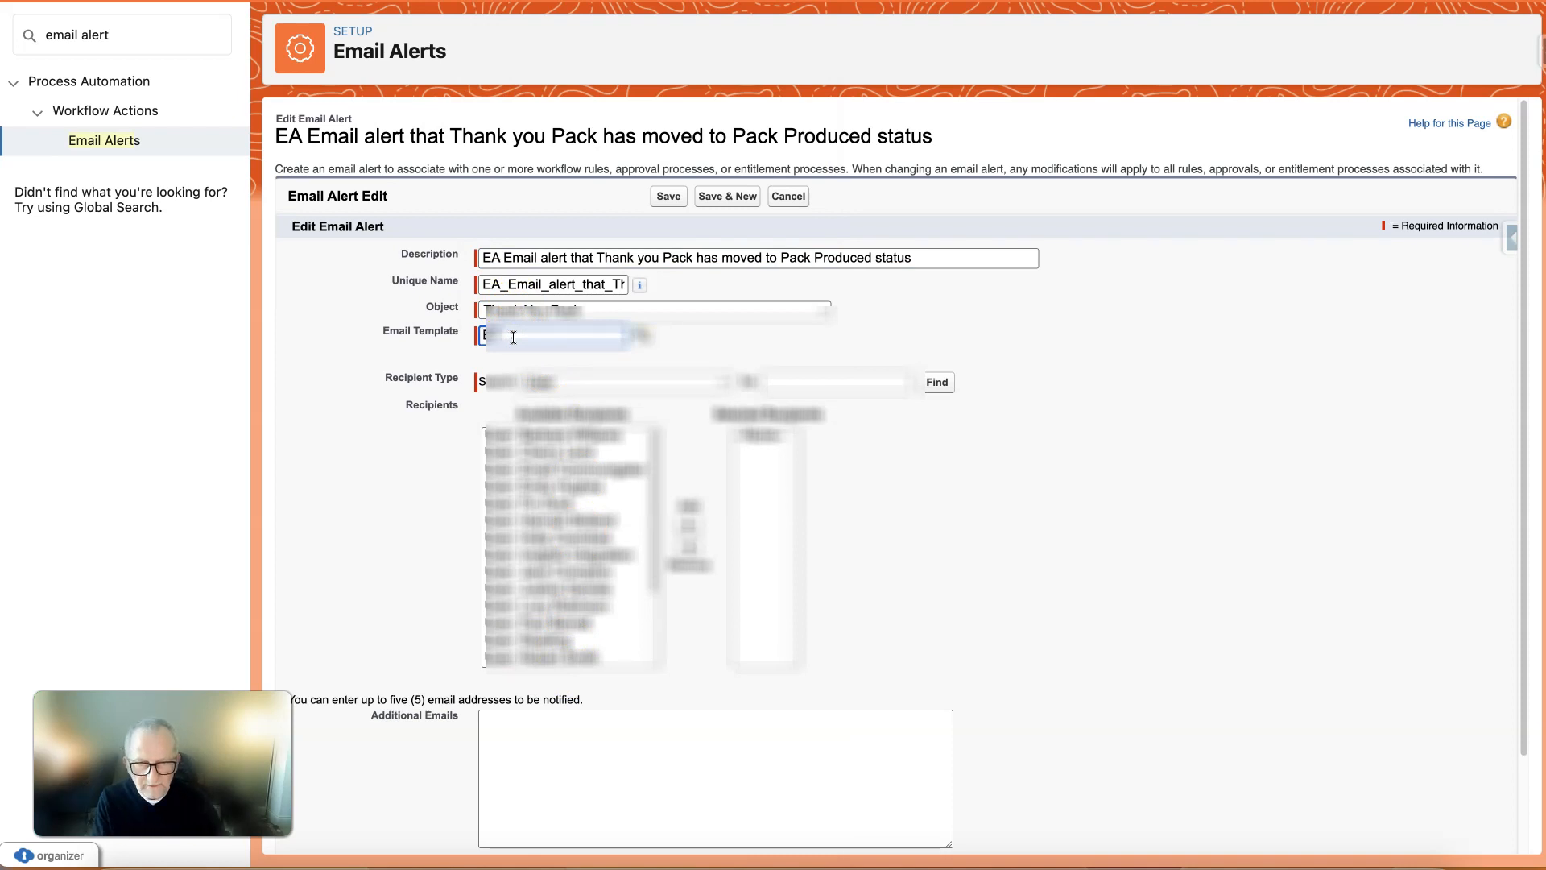
pyautogui.click(640, 335)
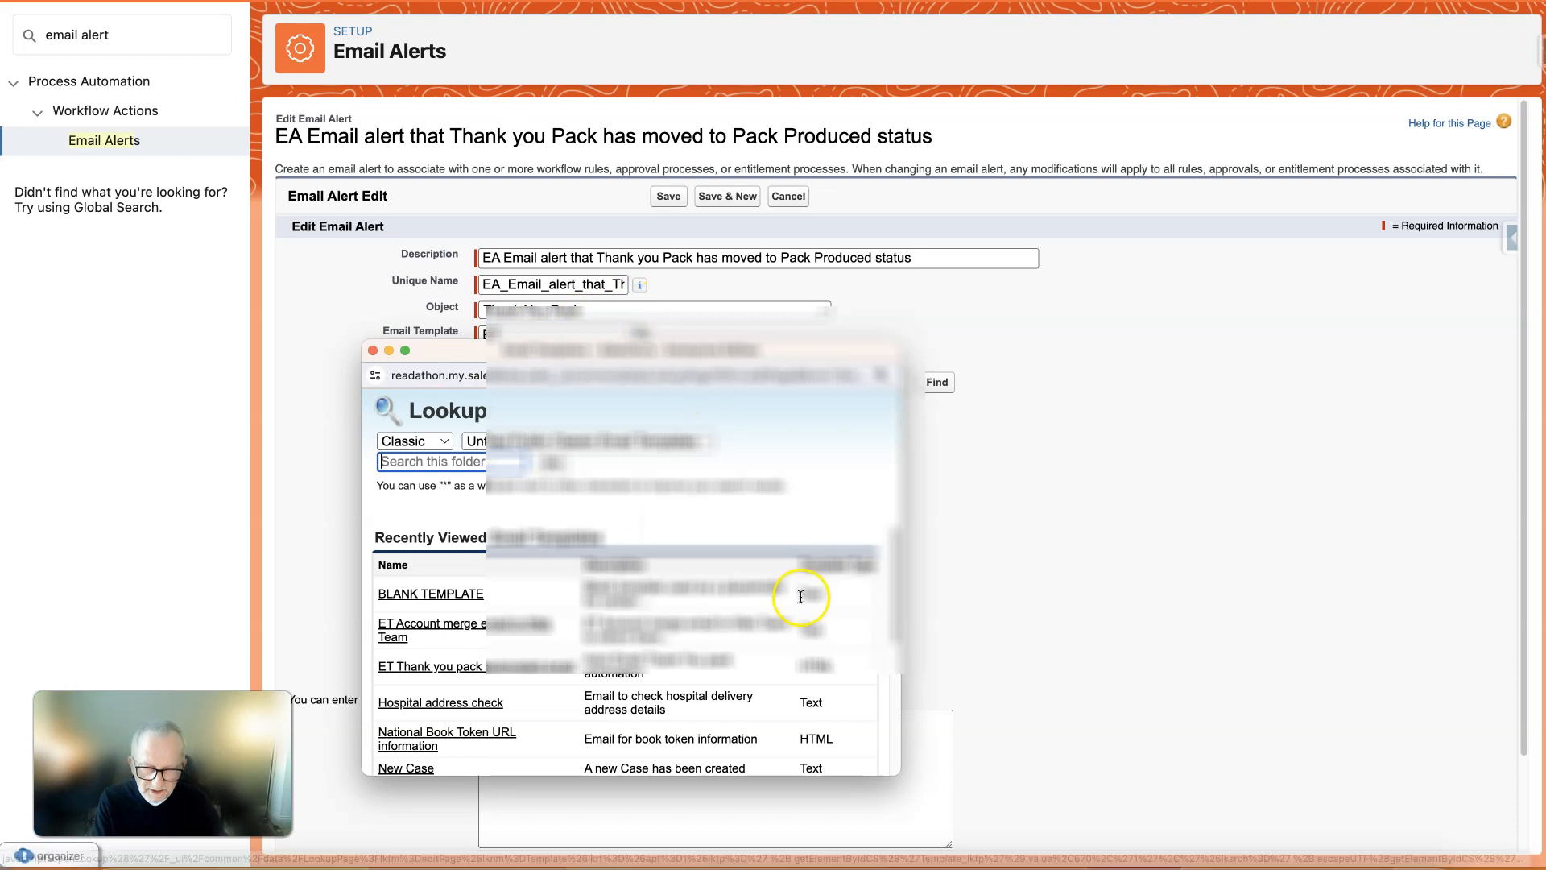
pyautogui.click(510, 668)
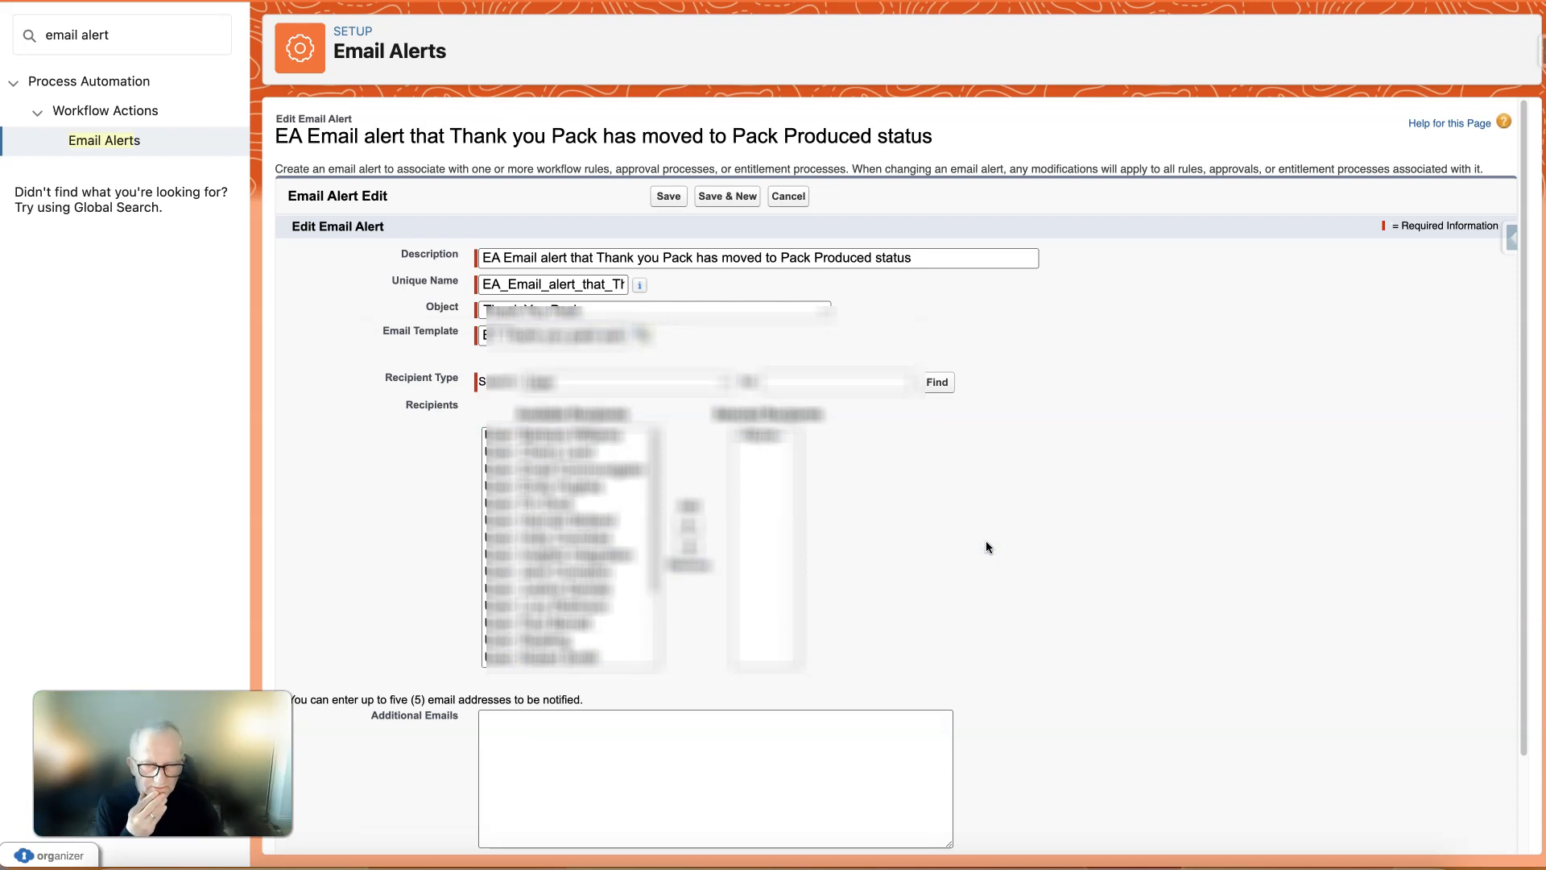
# - Add the two staff users who should be notified to the alert's selected recipients
pyautogui.click(608, 605)
pyautogui.click(690, 522)
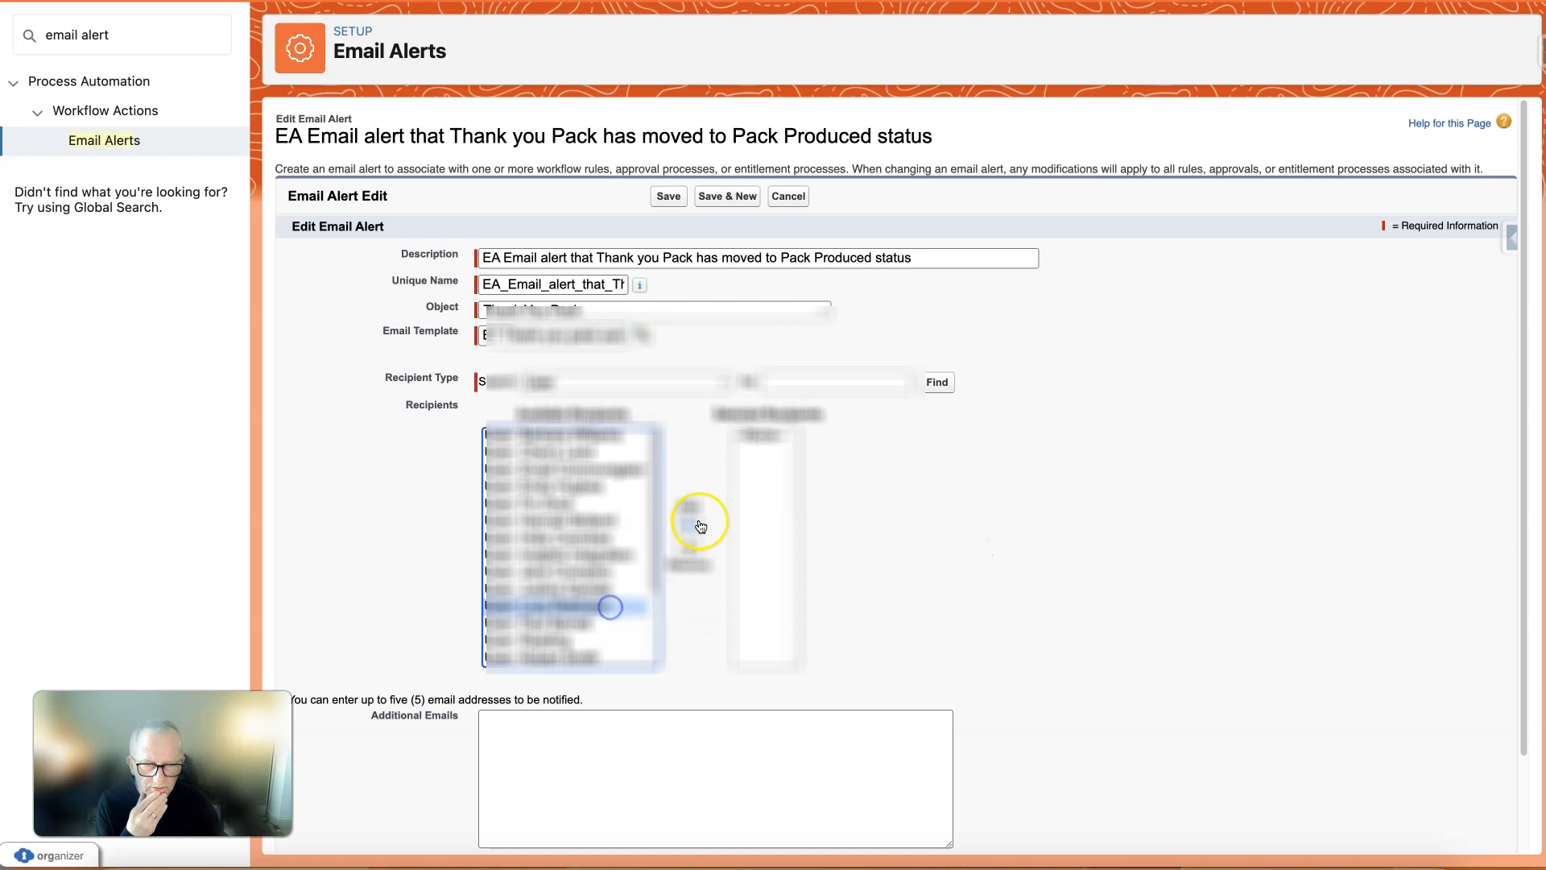
pyautogui.click(974, 625)
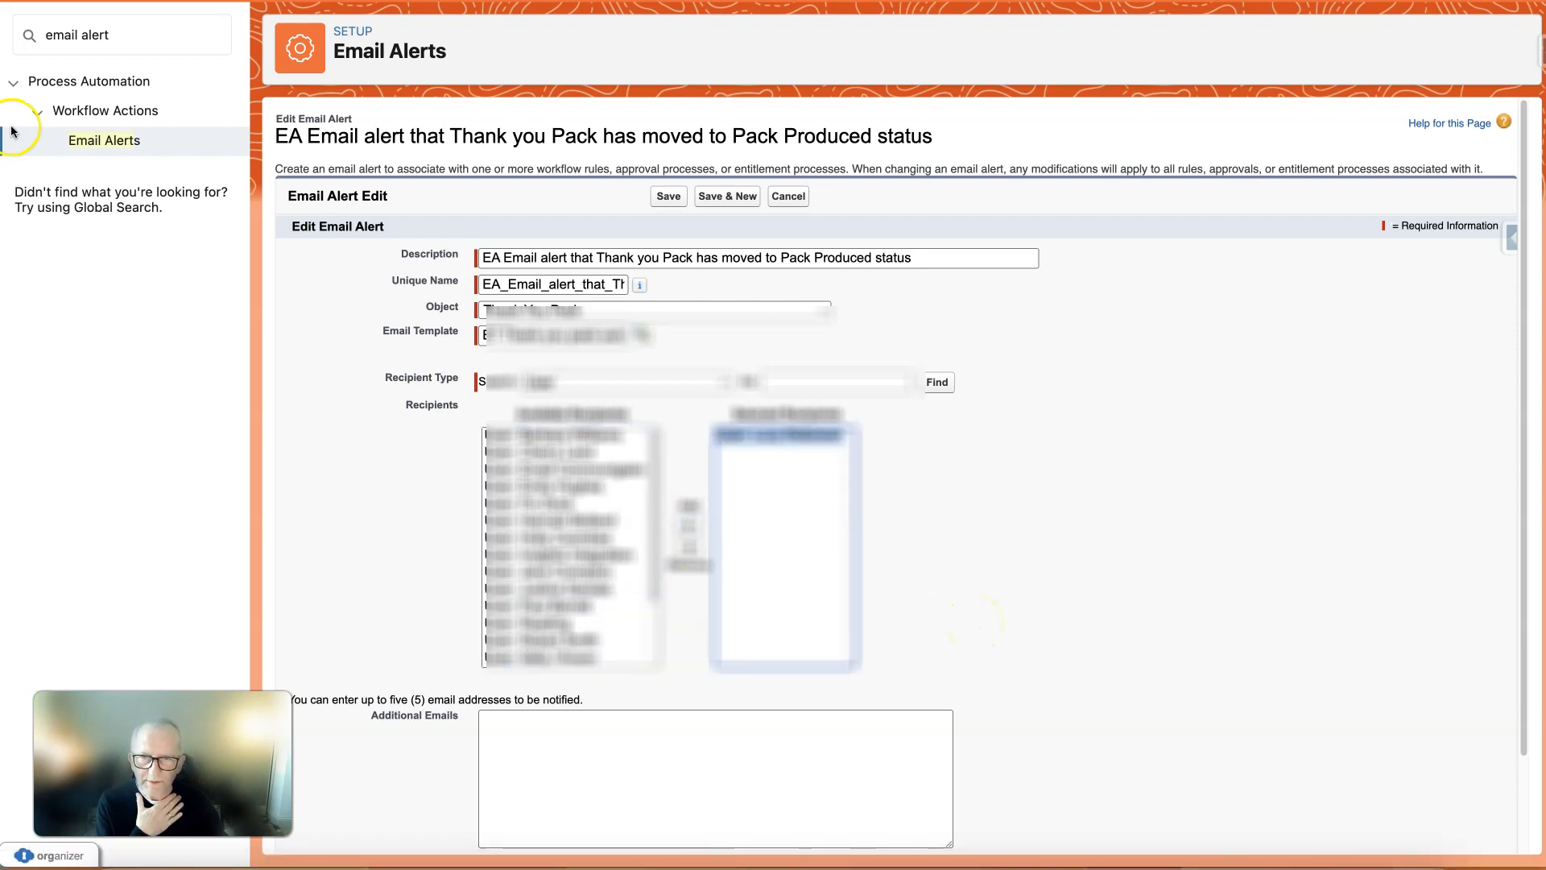
# - Review the available recipient types, keep User, and save the email alert
pyautogui.scroll(-2, 535, 283)
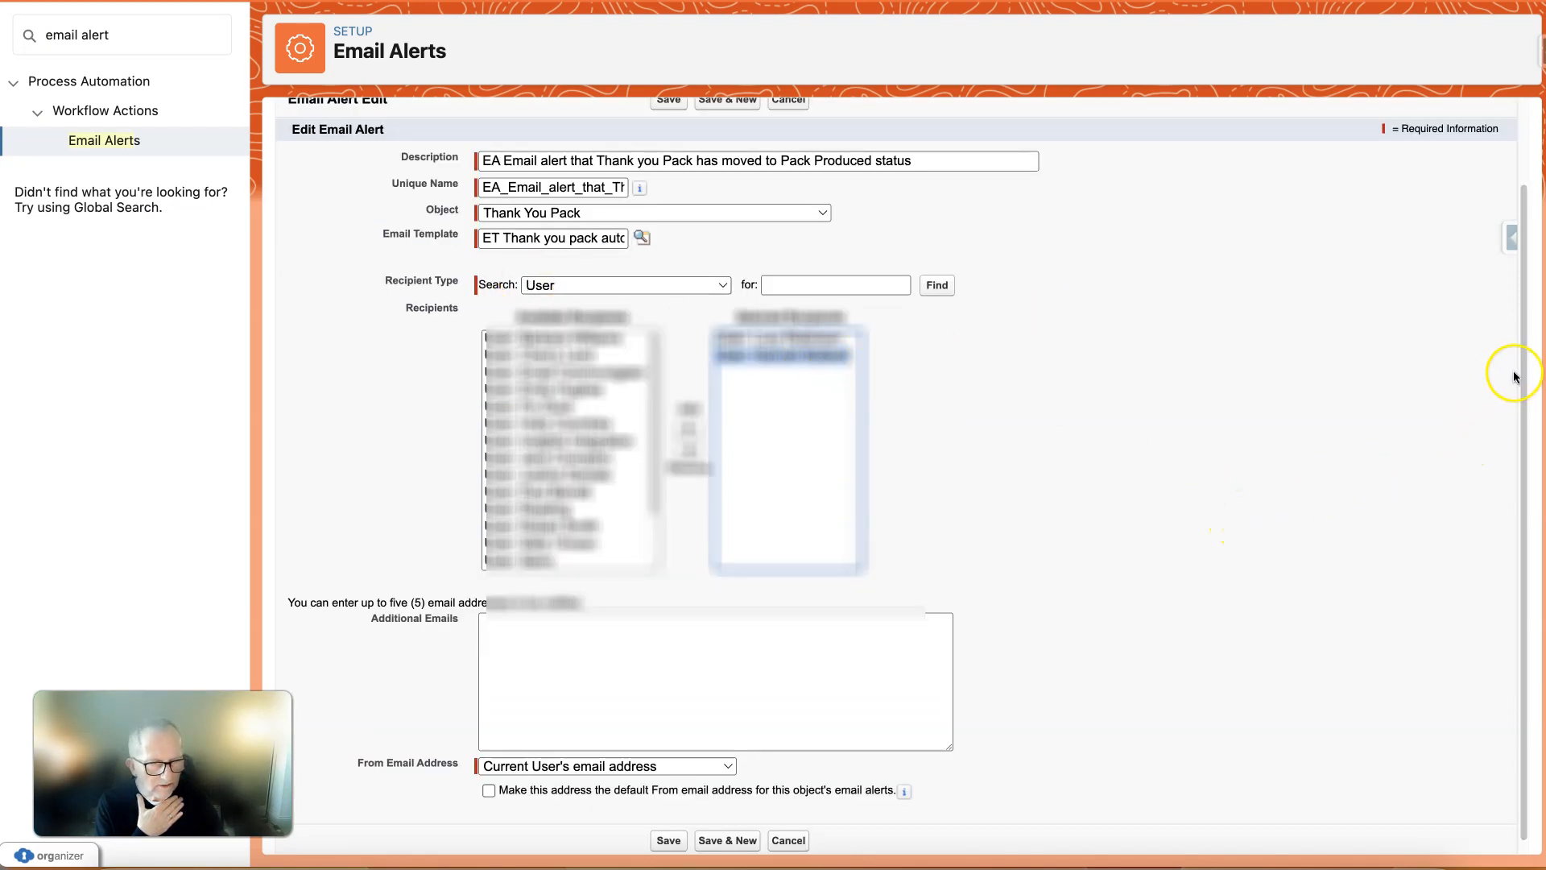
pyautogui.moveTo(1522, 394); pyautogui.dragTo(1523, 407)
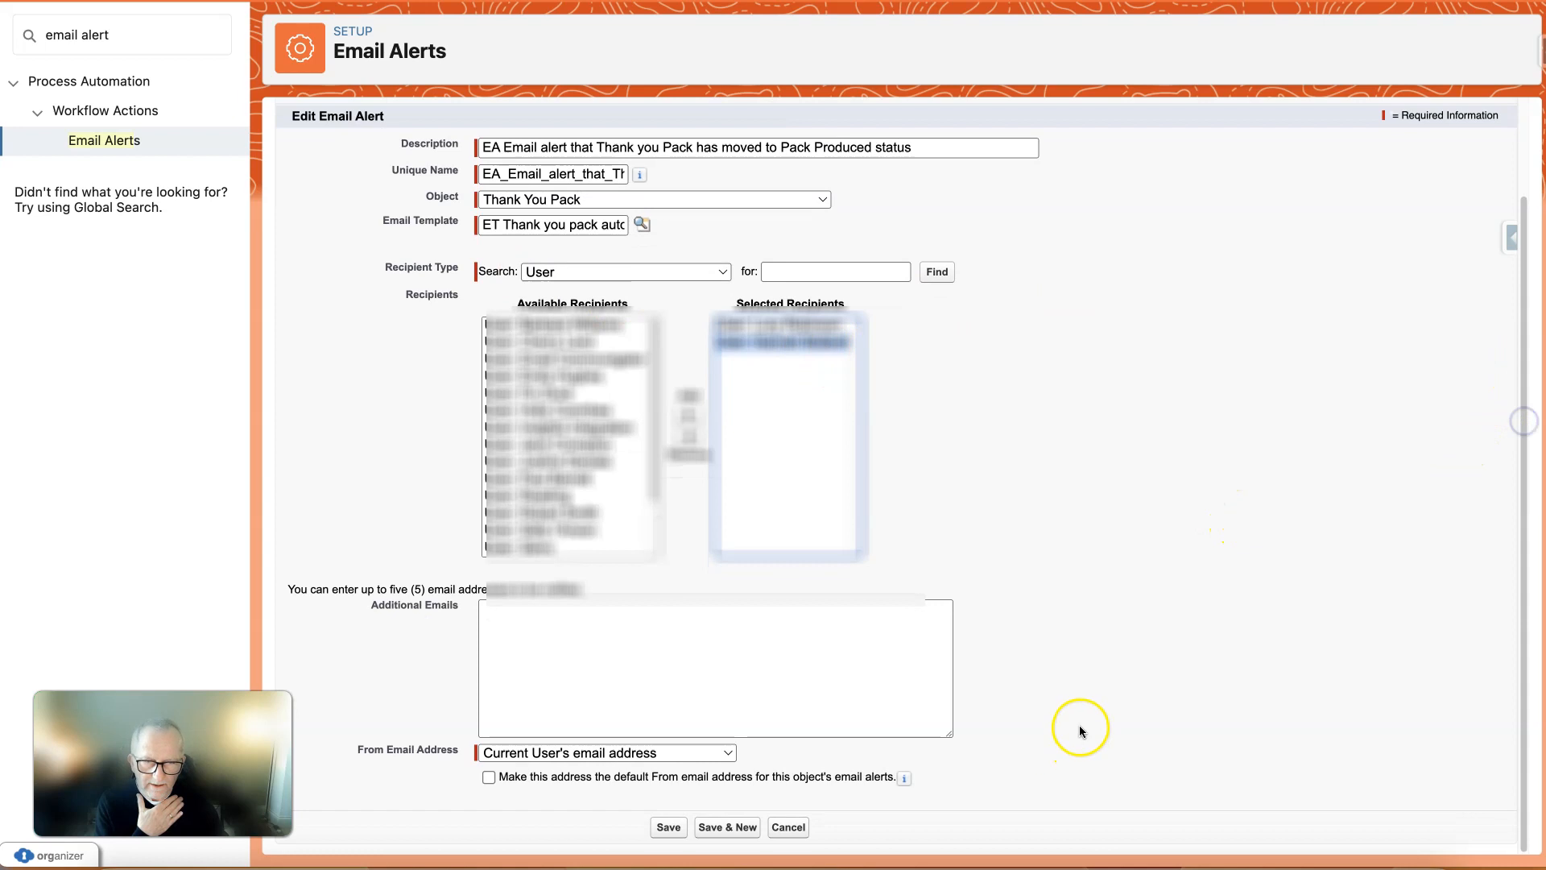
pyautogui.click(613, 272)
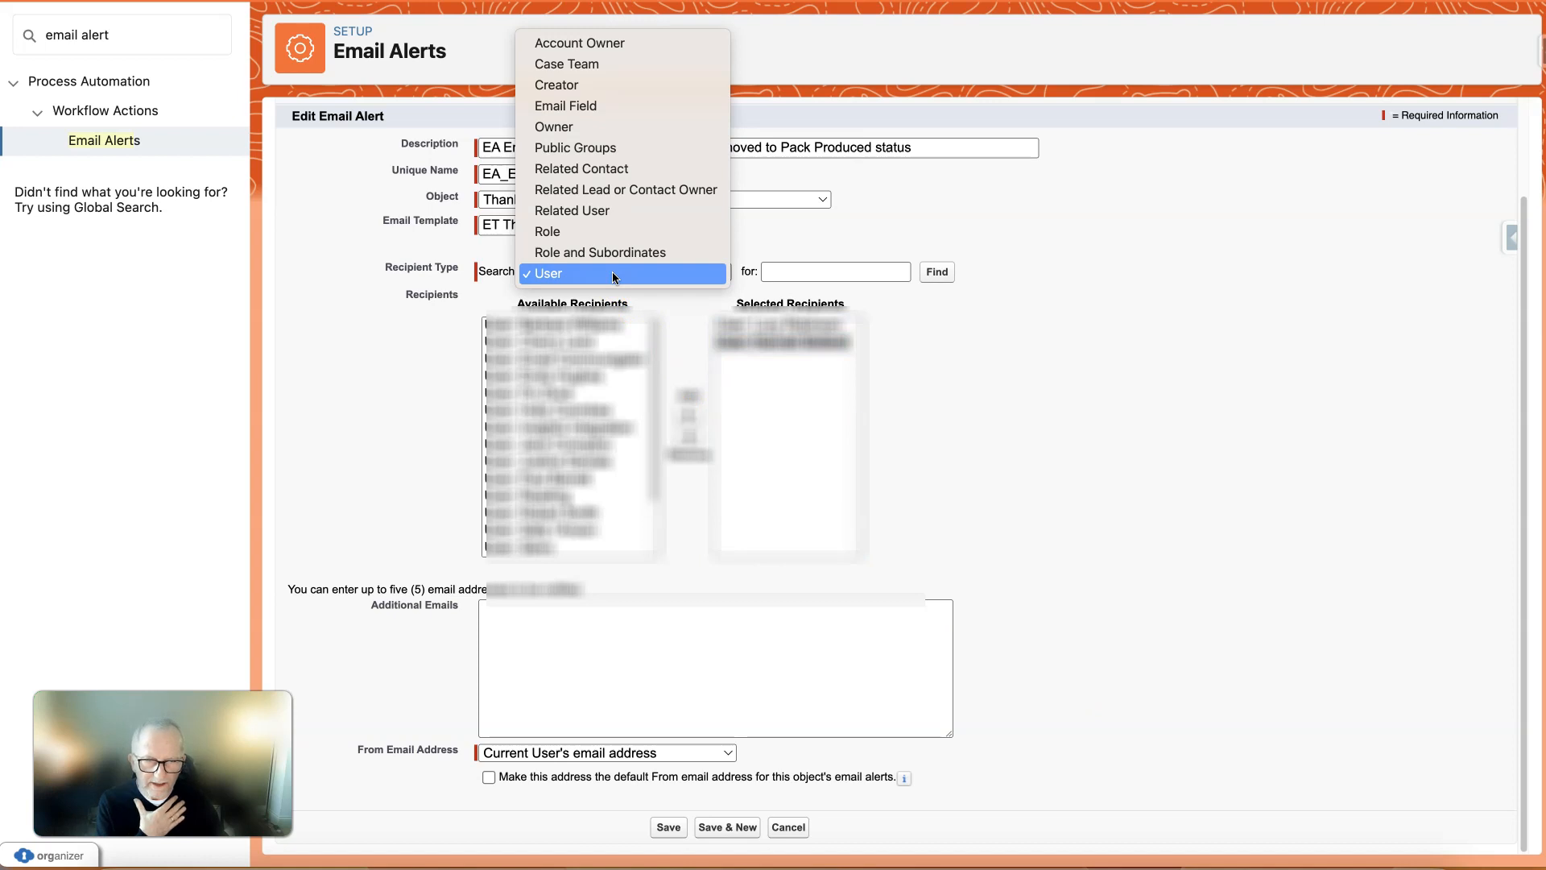
pyautogui.click(1007, 426)
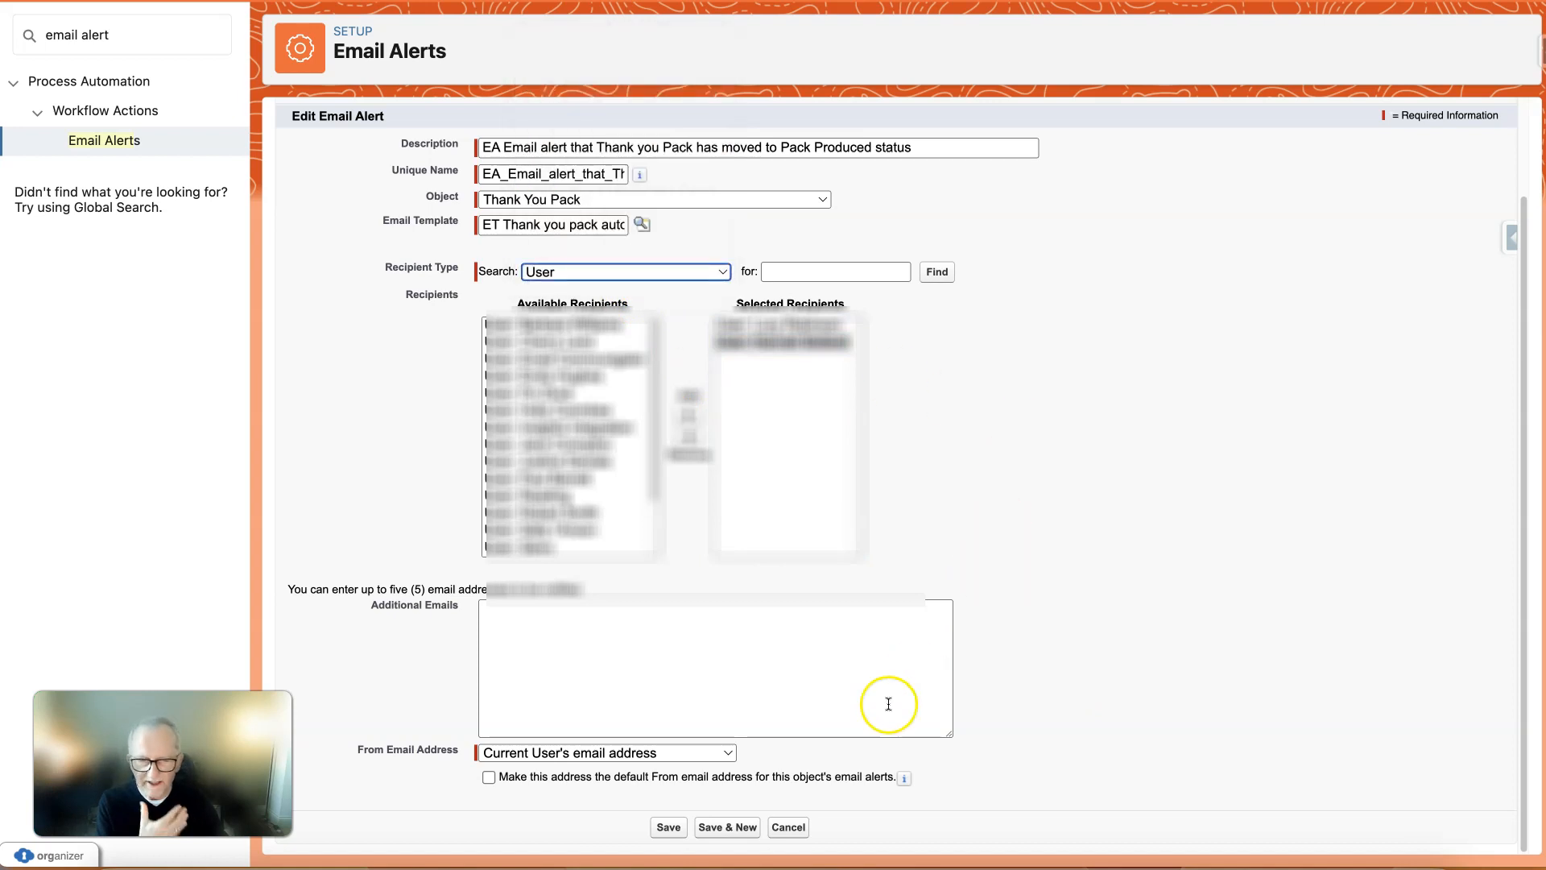
pyautogui.click(668, 827)
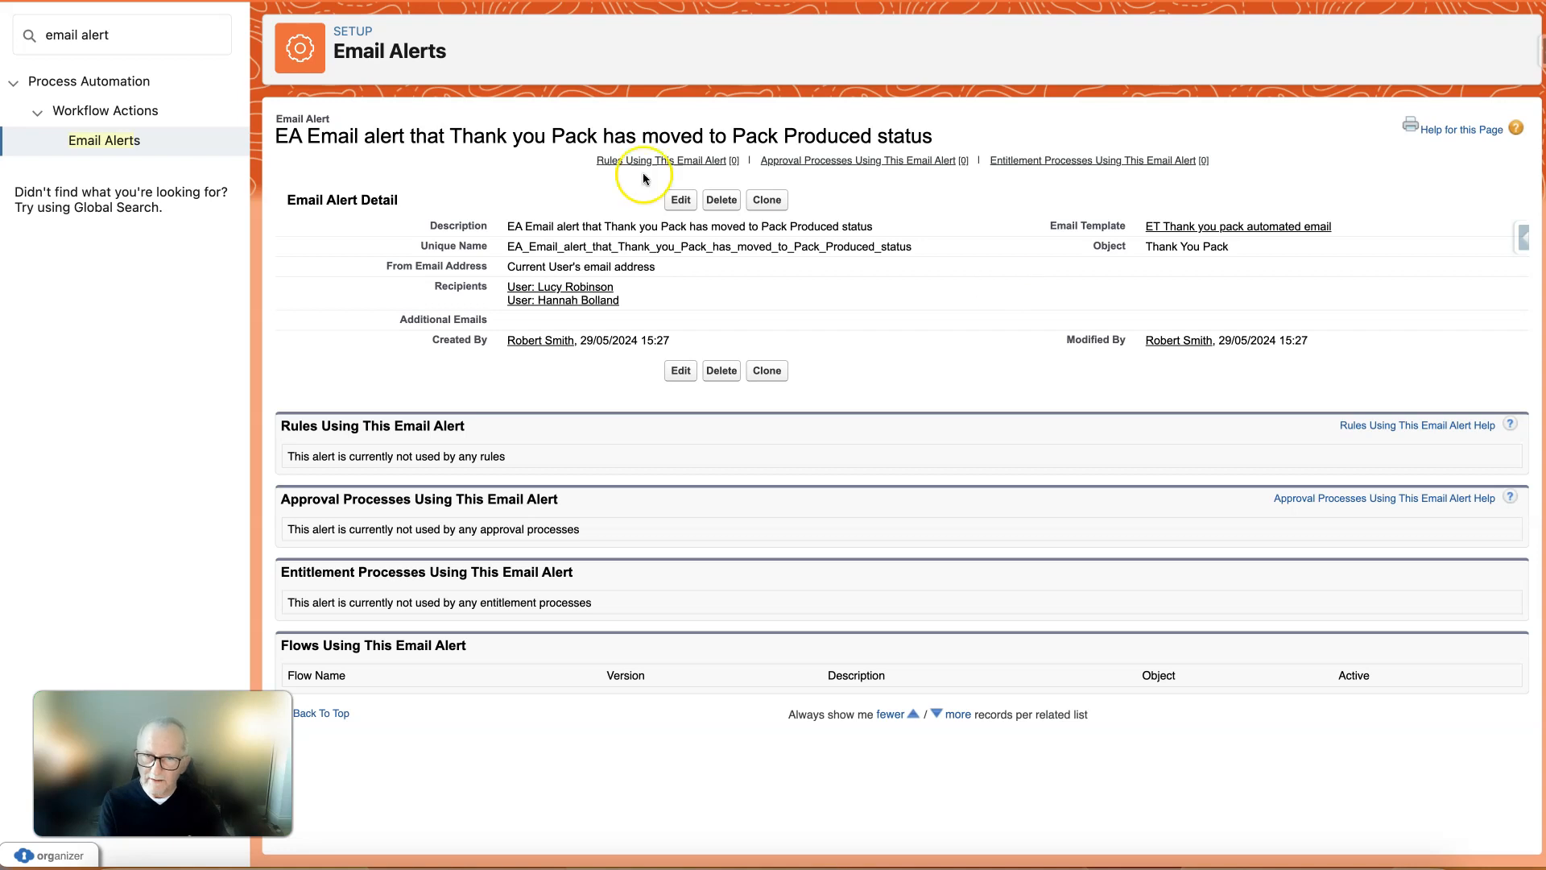
# - Search Setup for "flow" and open the Flows page
pyautogui.click(121, 37)
pyautogui.press('super+a')
pyautogui.write('flow')
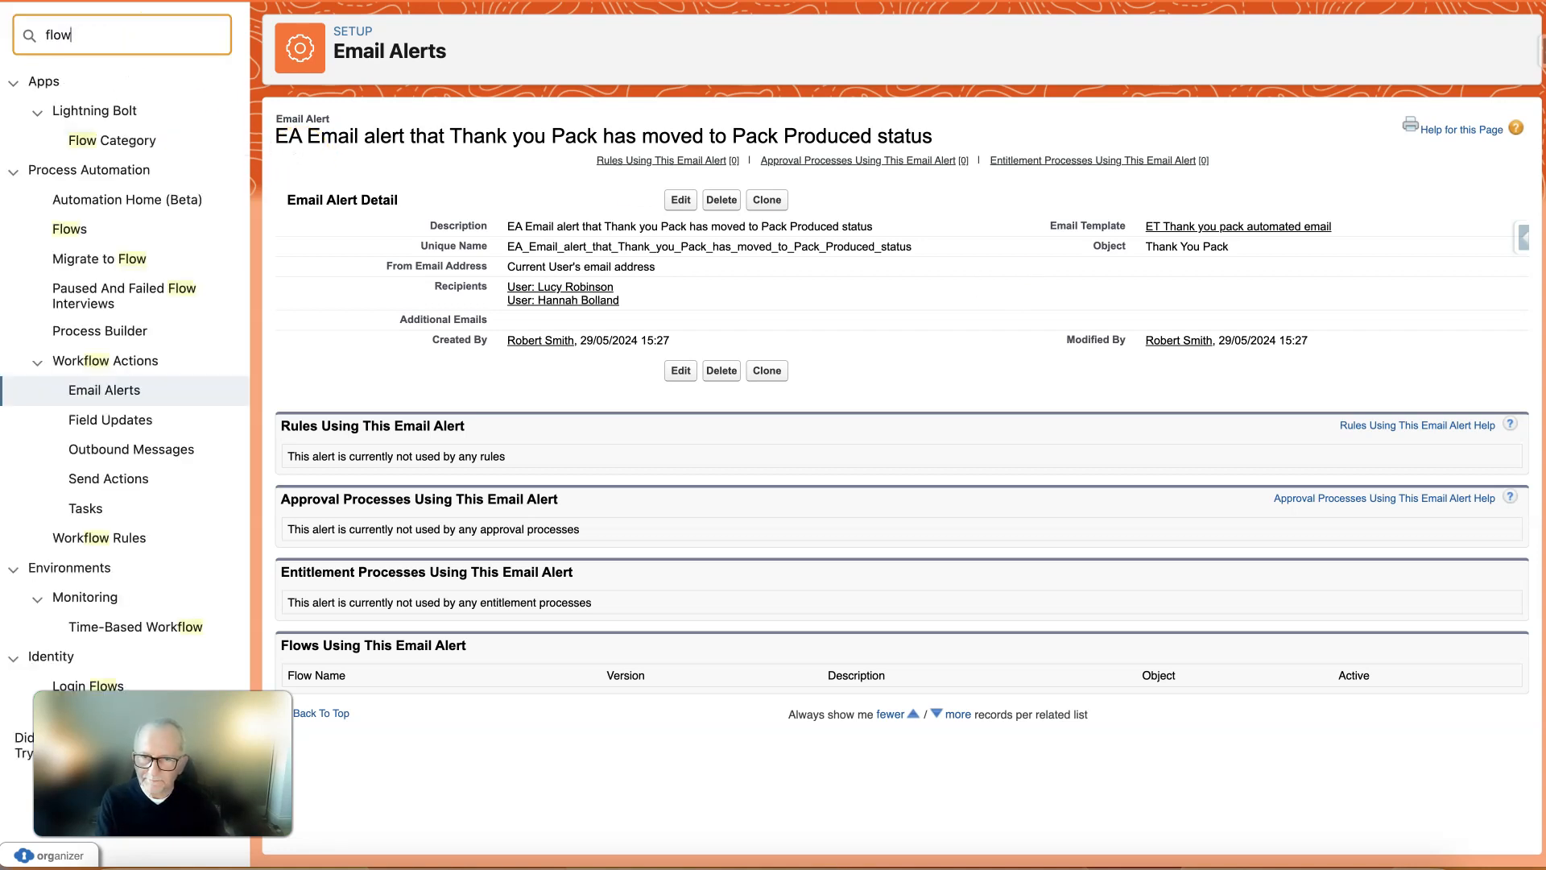
pyautogui.click(67, 231)
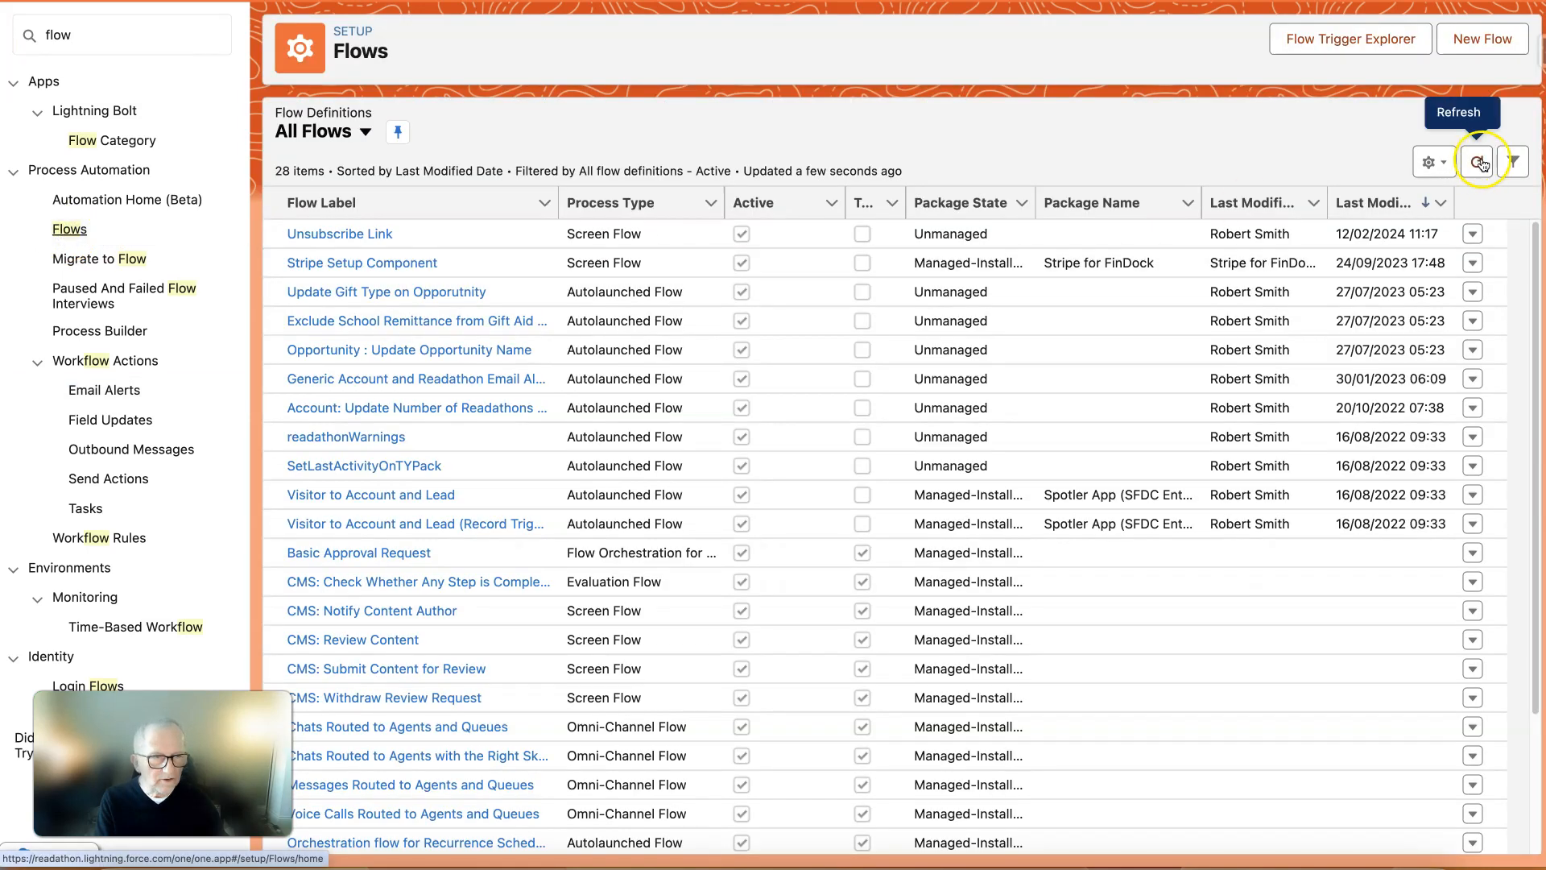
# - Create a new Record-Triggered Flow and dismiss the introductory walkthrough prompt
pyautogui.click(1470, 41)
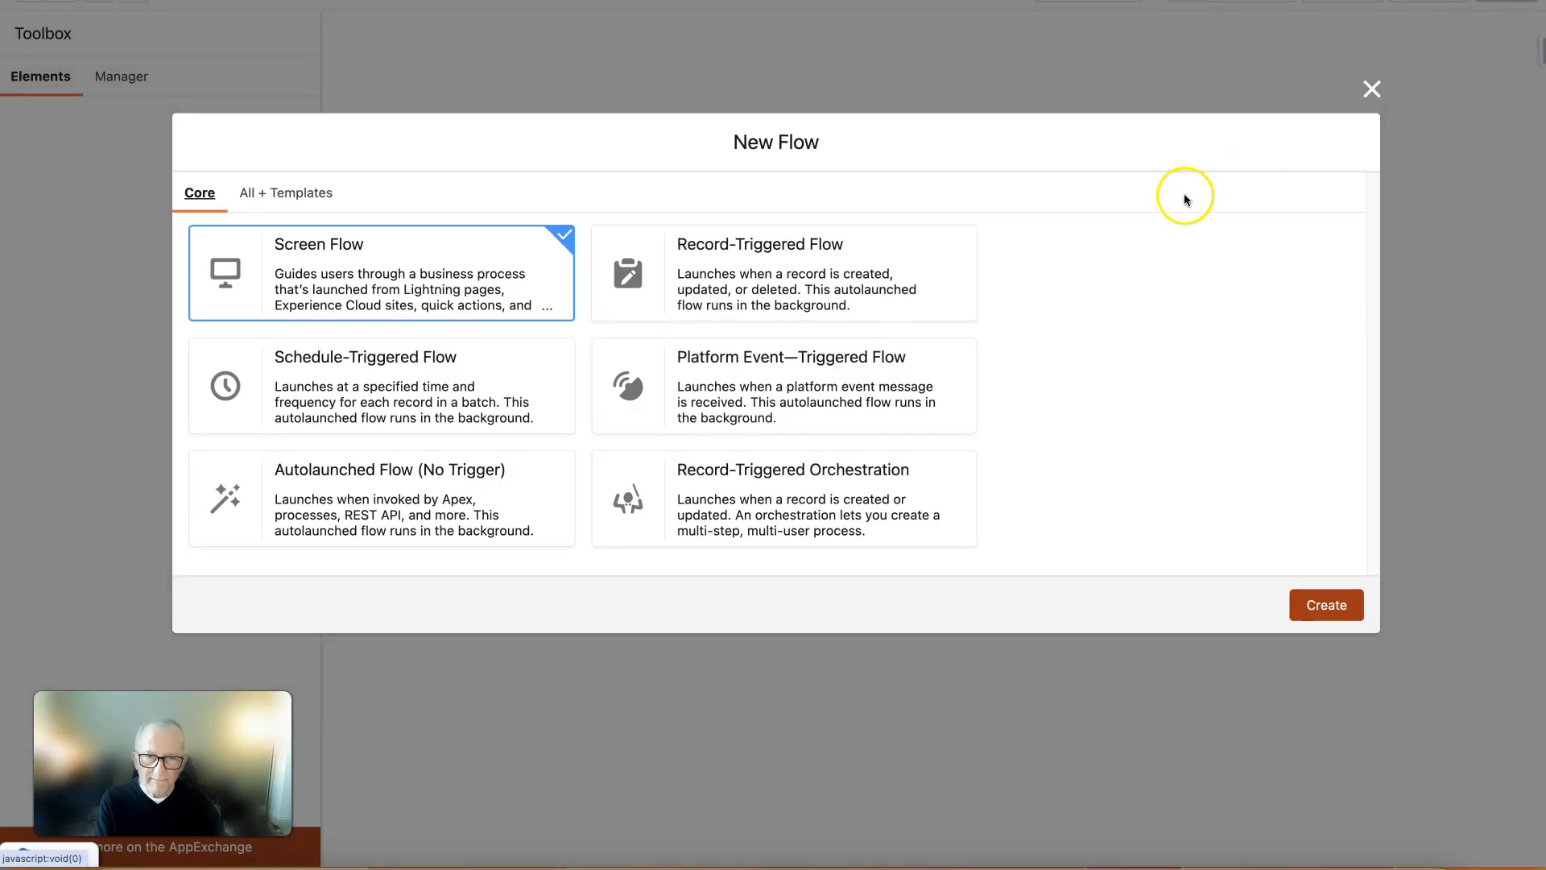
pyautogui.click(799, 278)
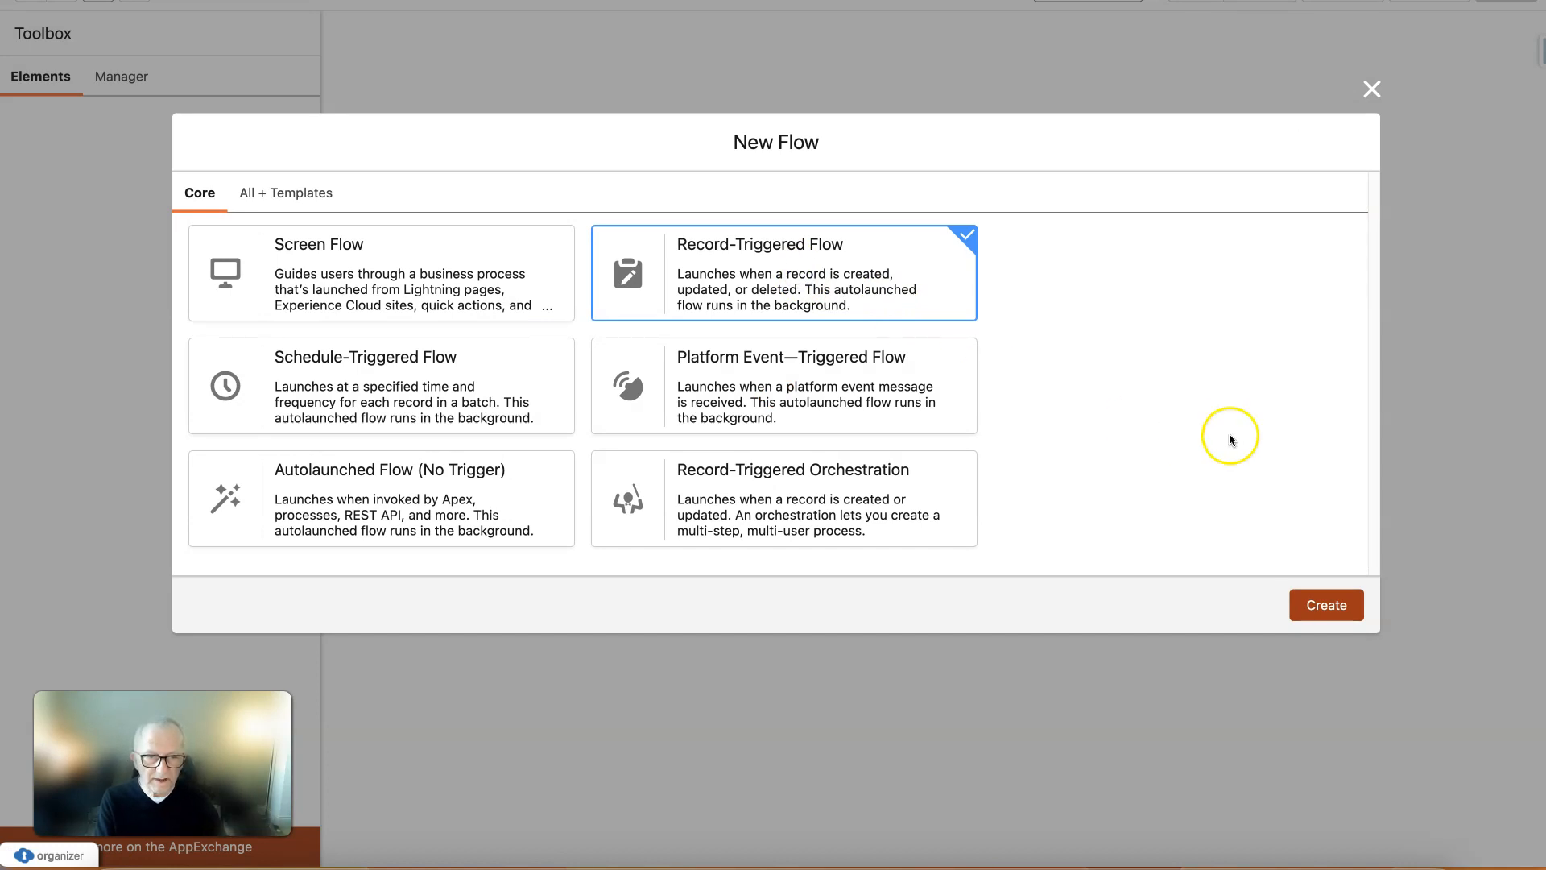
pyautogui.click(1330, 609)
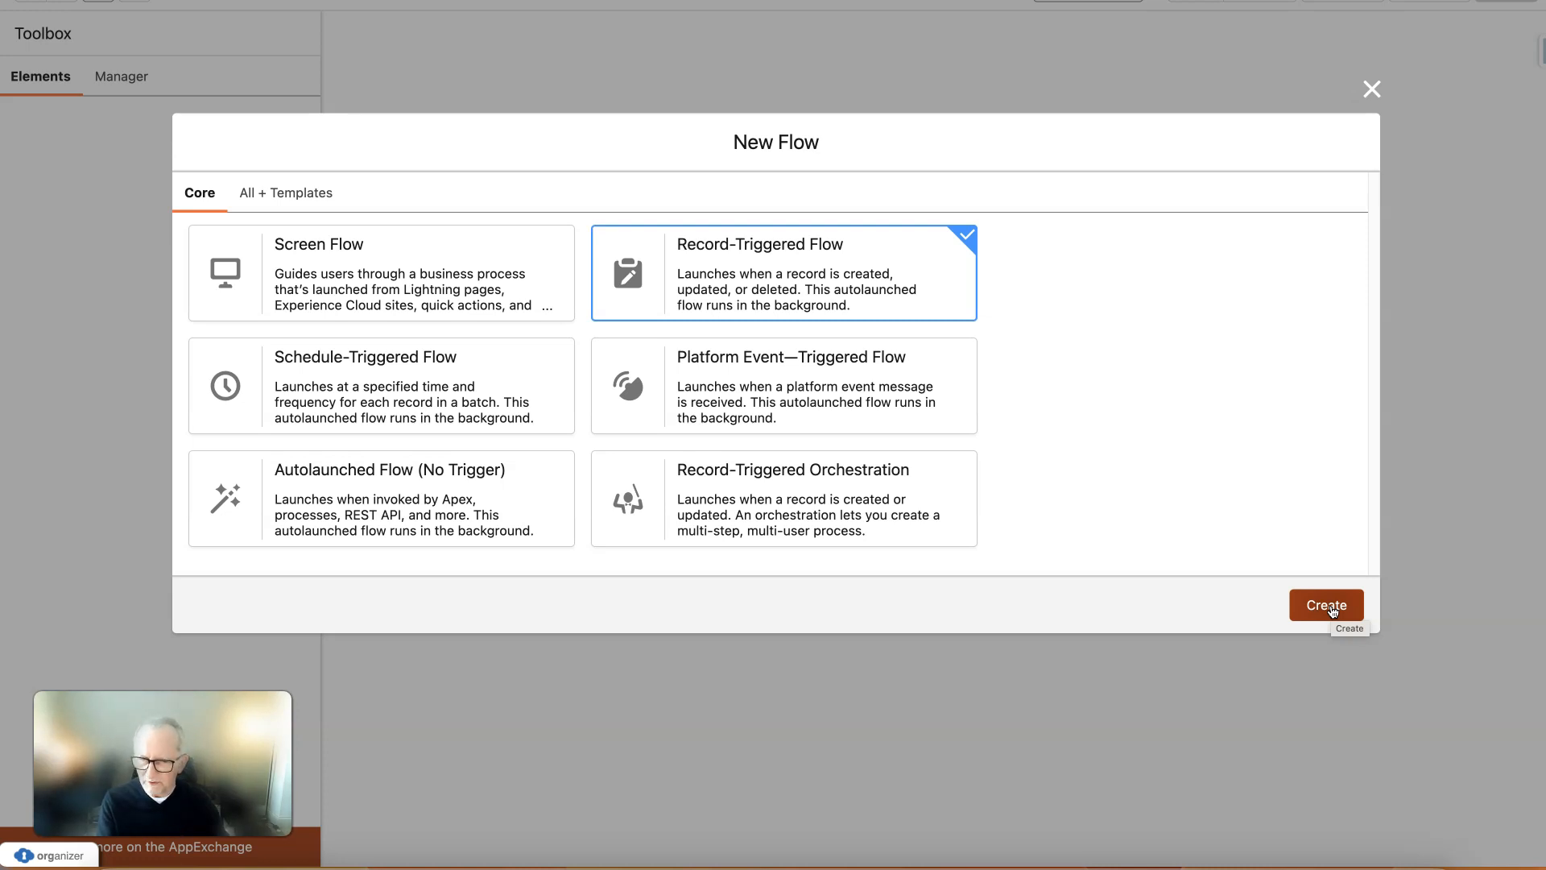
pyautogui.click(1330, 609)
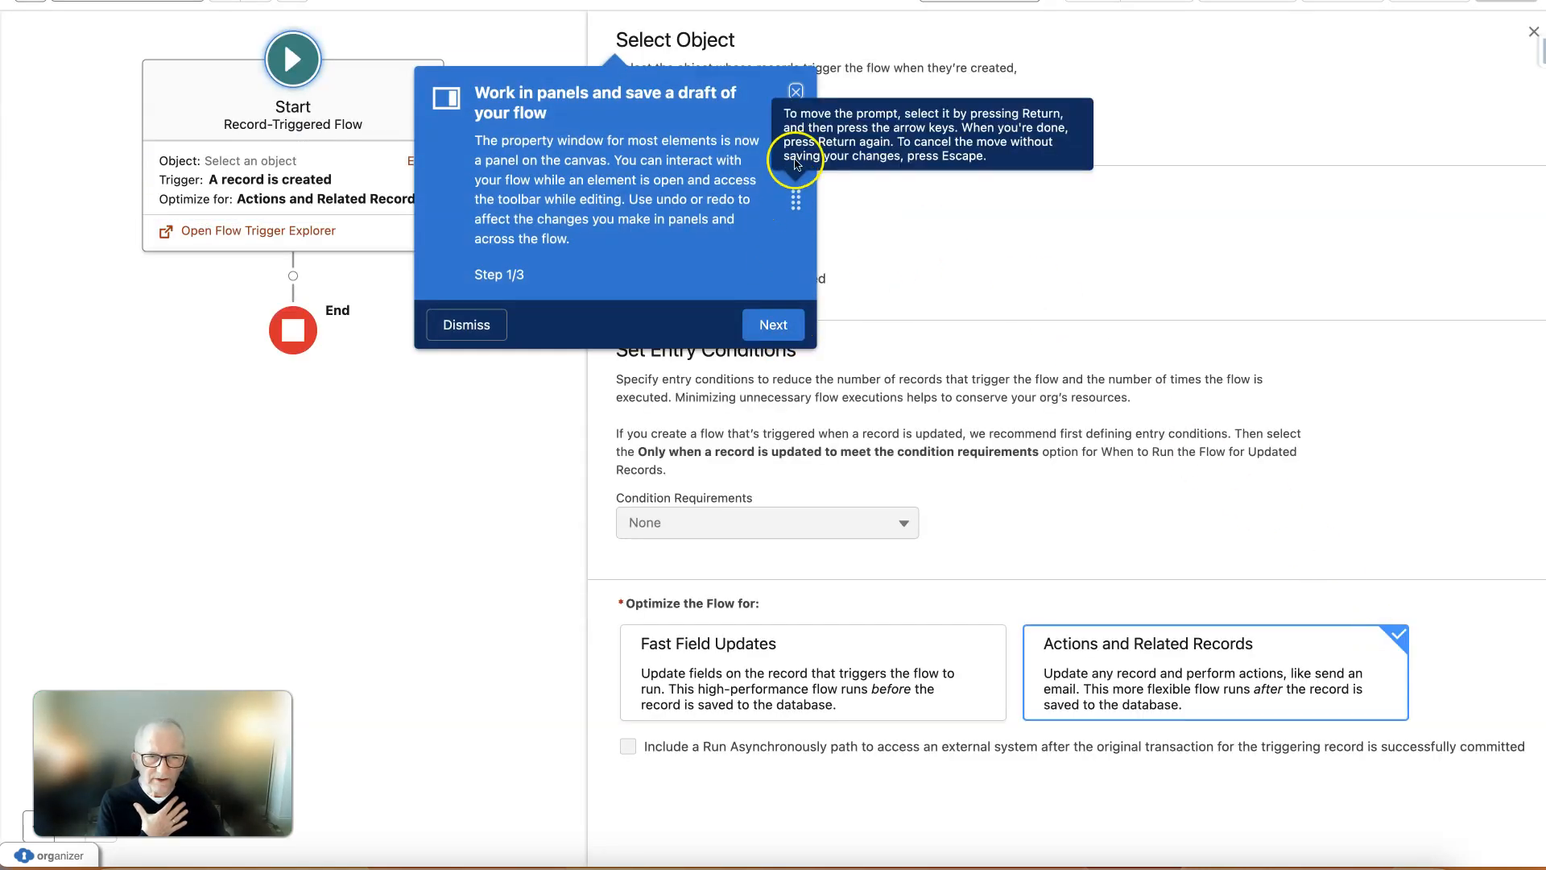
pyautogui.click(461, 332)
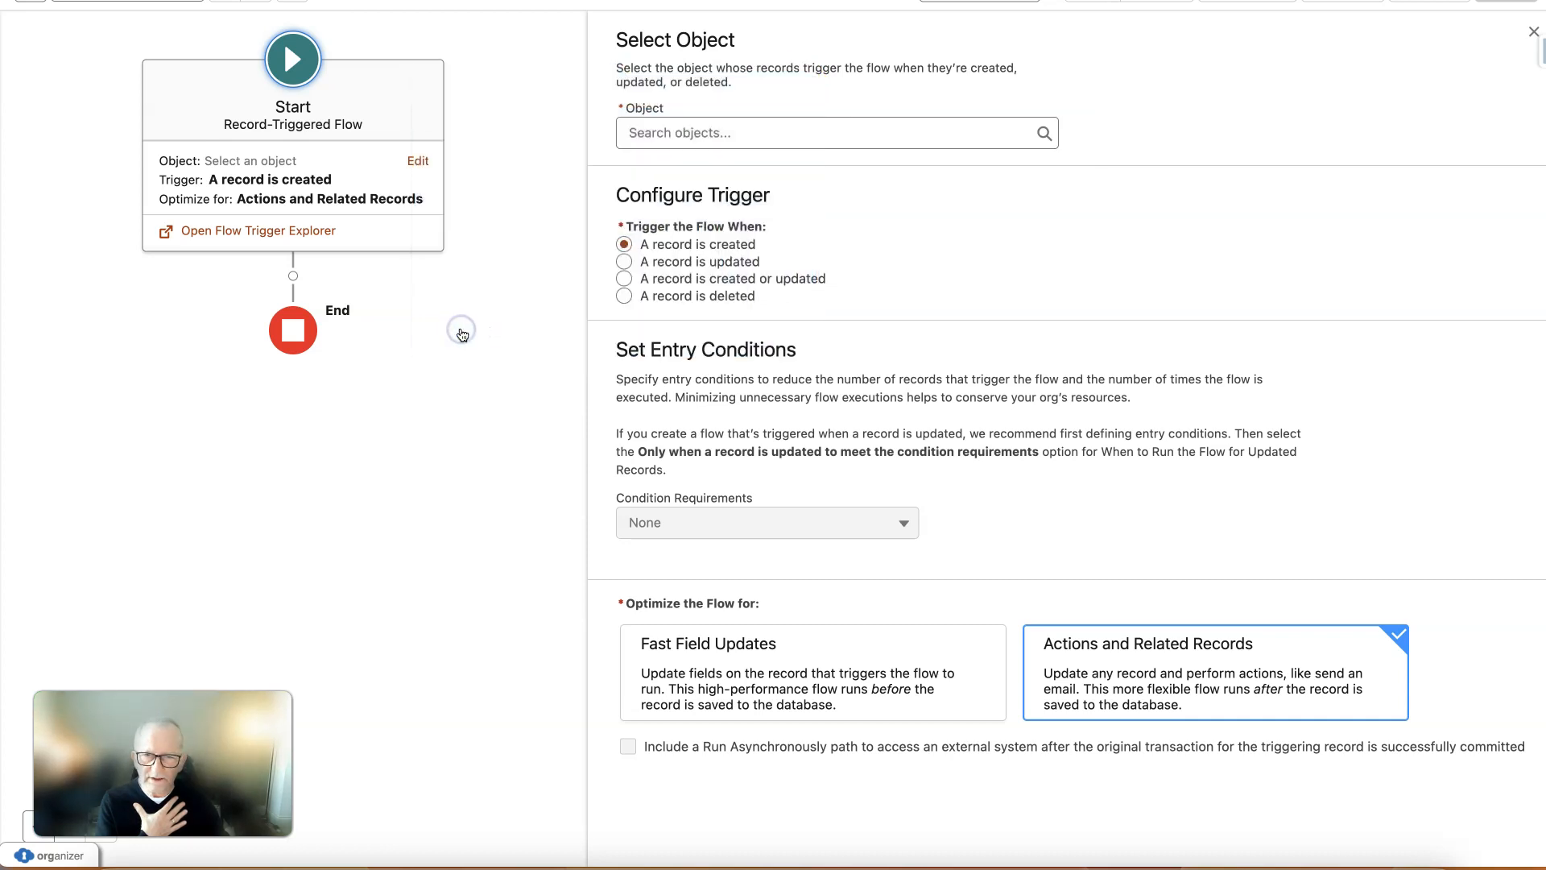
# - Set the flow's object to Thank You Pack and trigger it when a record is created or updated
pyautogui.click(668, 127)
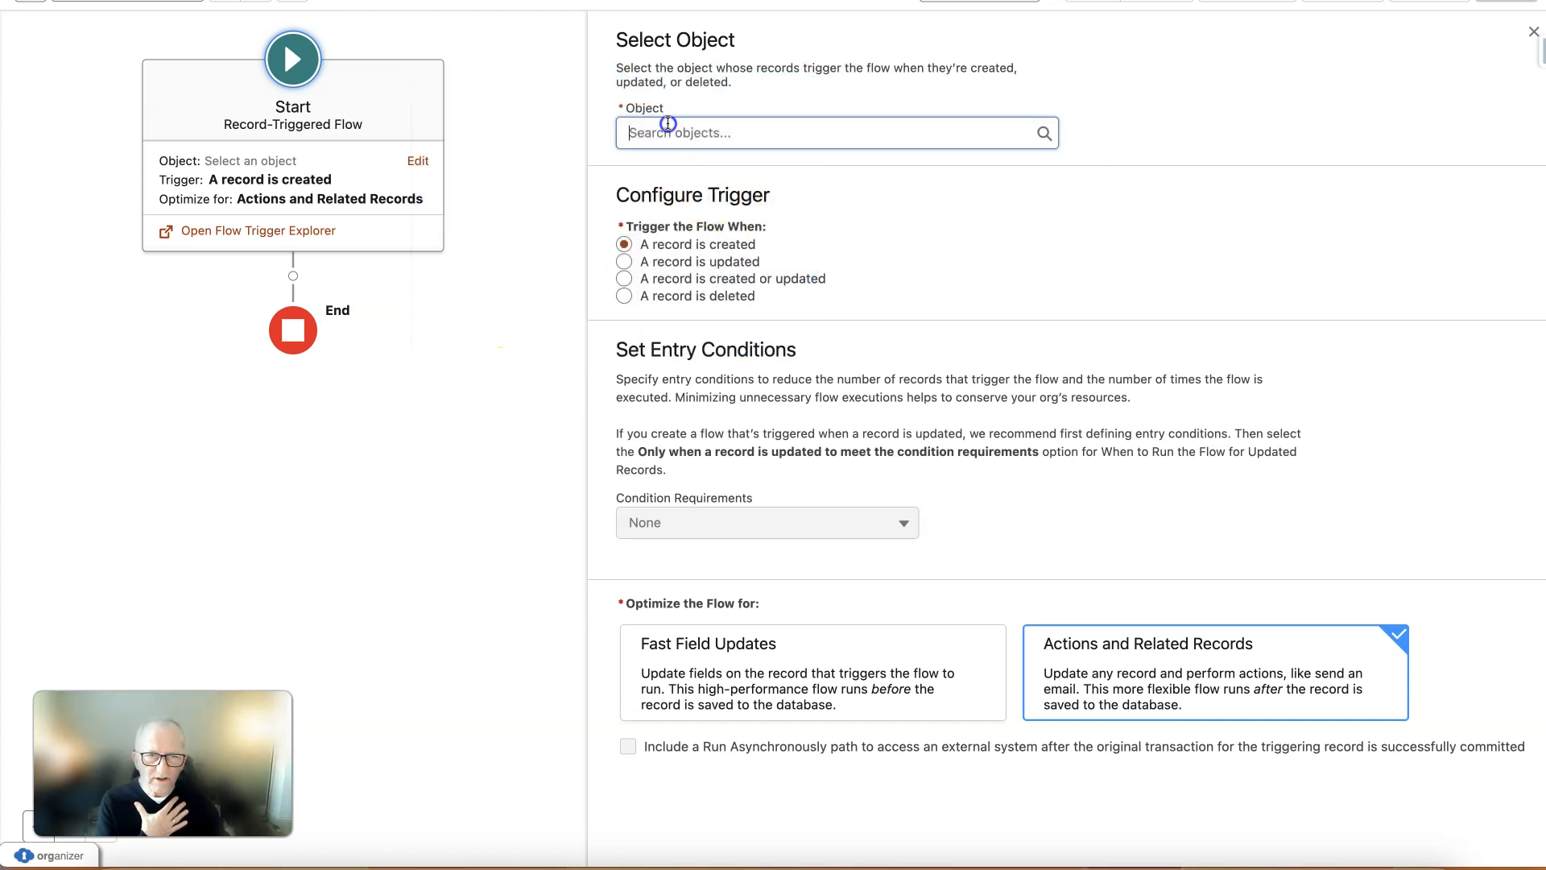
pyautogui.write('thank')
pyautogui.click(744, 189)
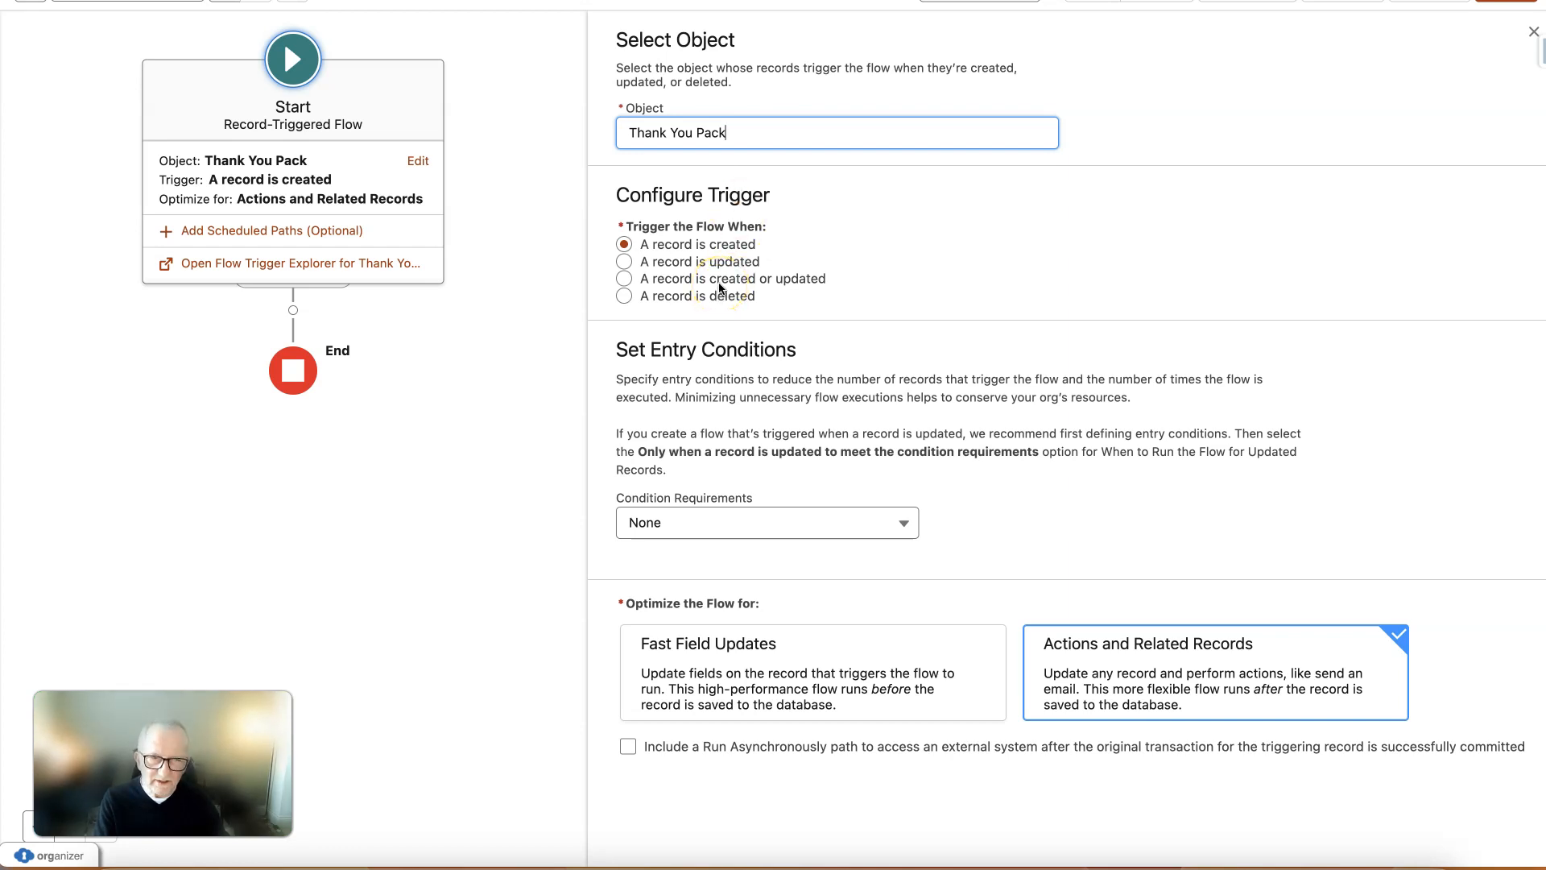
pyautogui.click(624, 279)
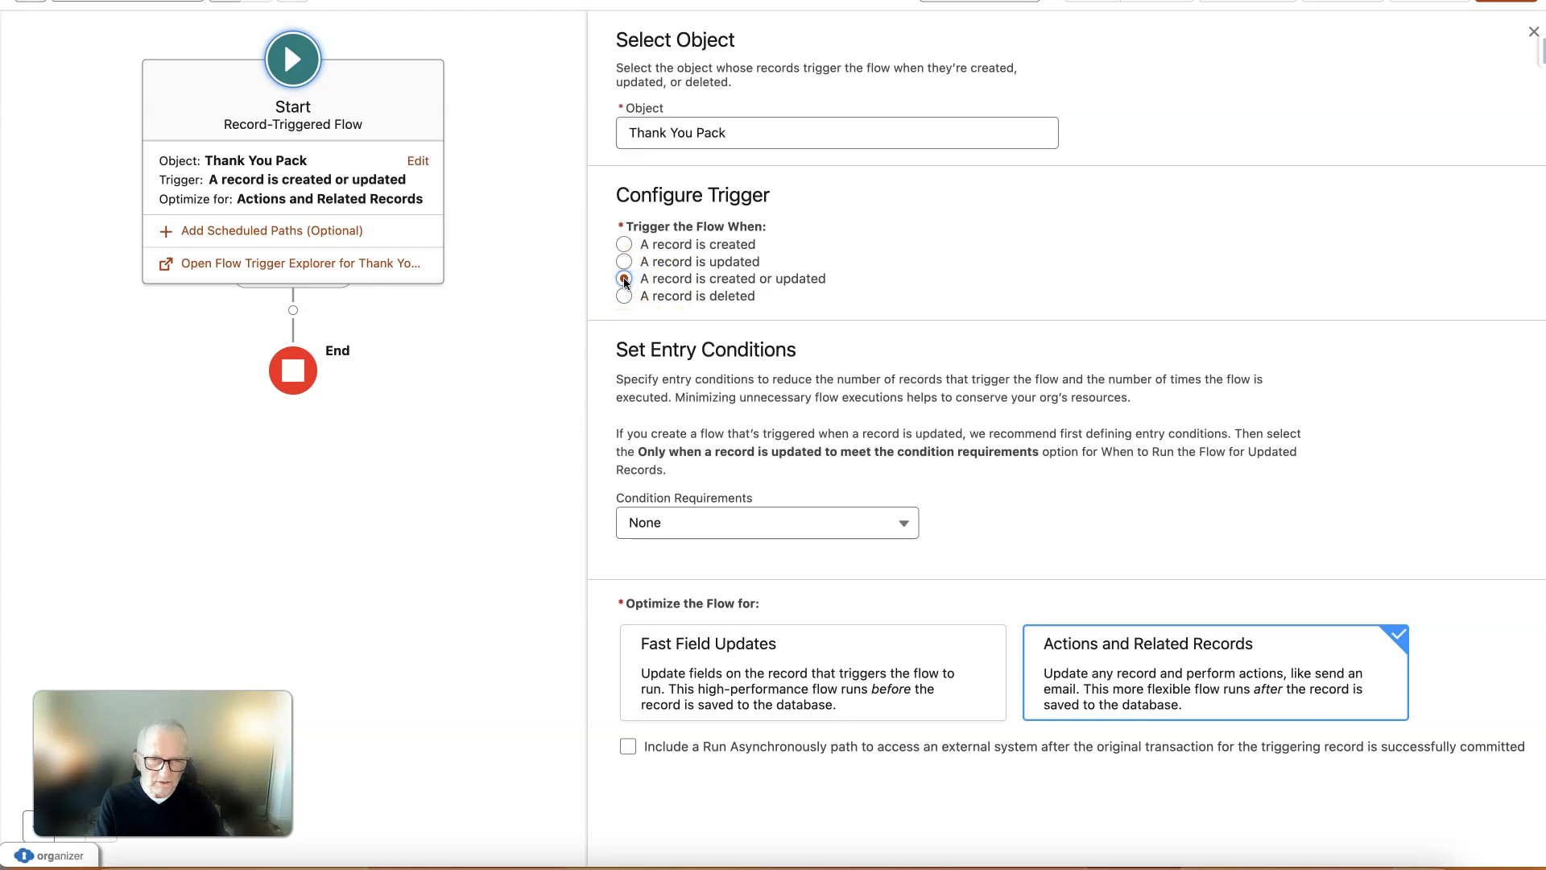
# - Require all entry conditions to be met (AND) and add the condition Thank_You_Pack_Status__c Equals Pack Produced
pyautogui.click(753, 525)
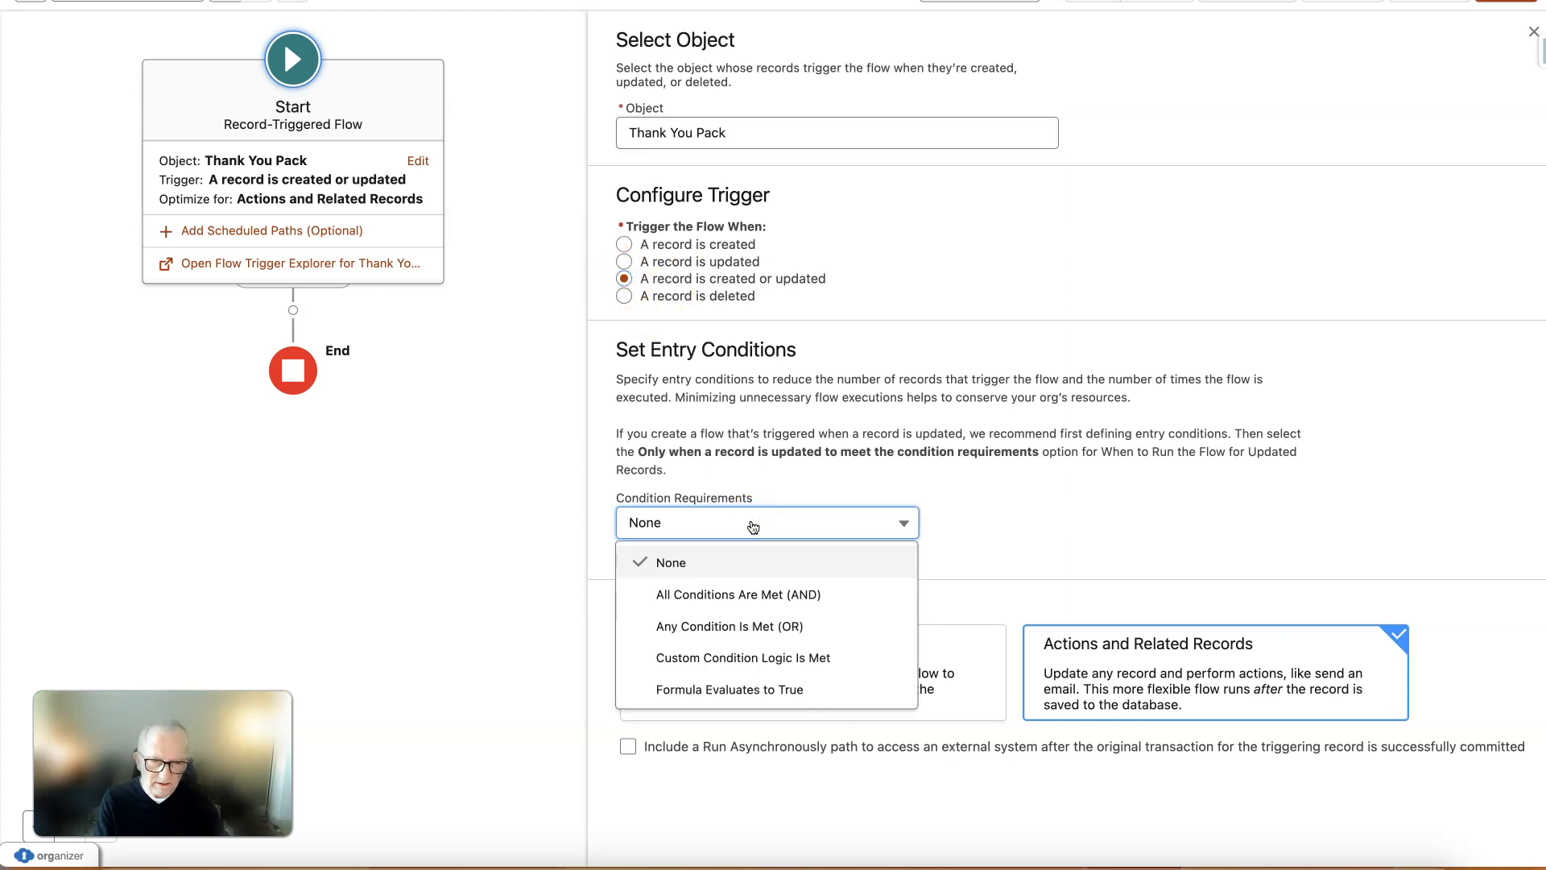
pyautogui.click(755, 594)
pyautogui.click(745, 600)
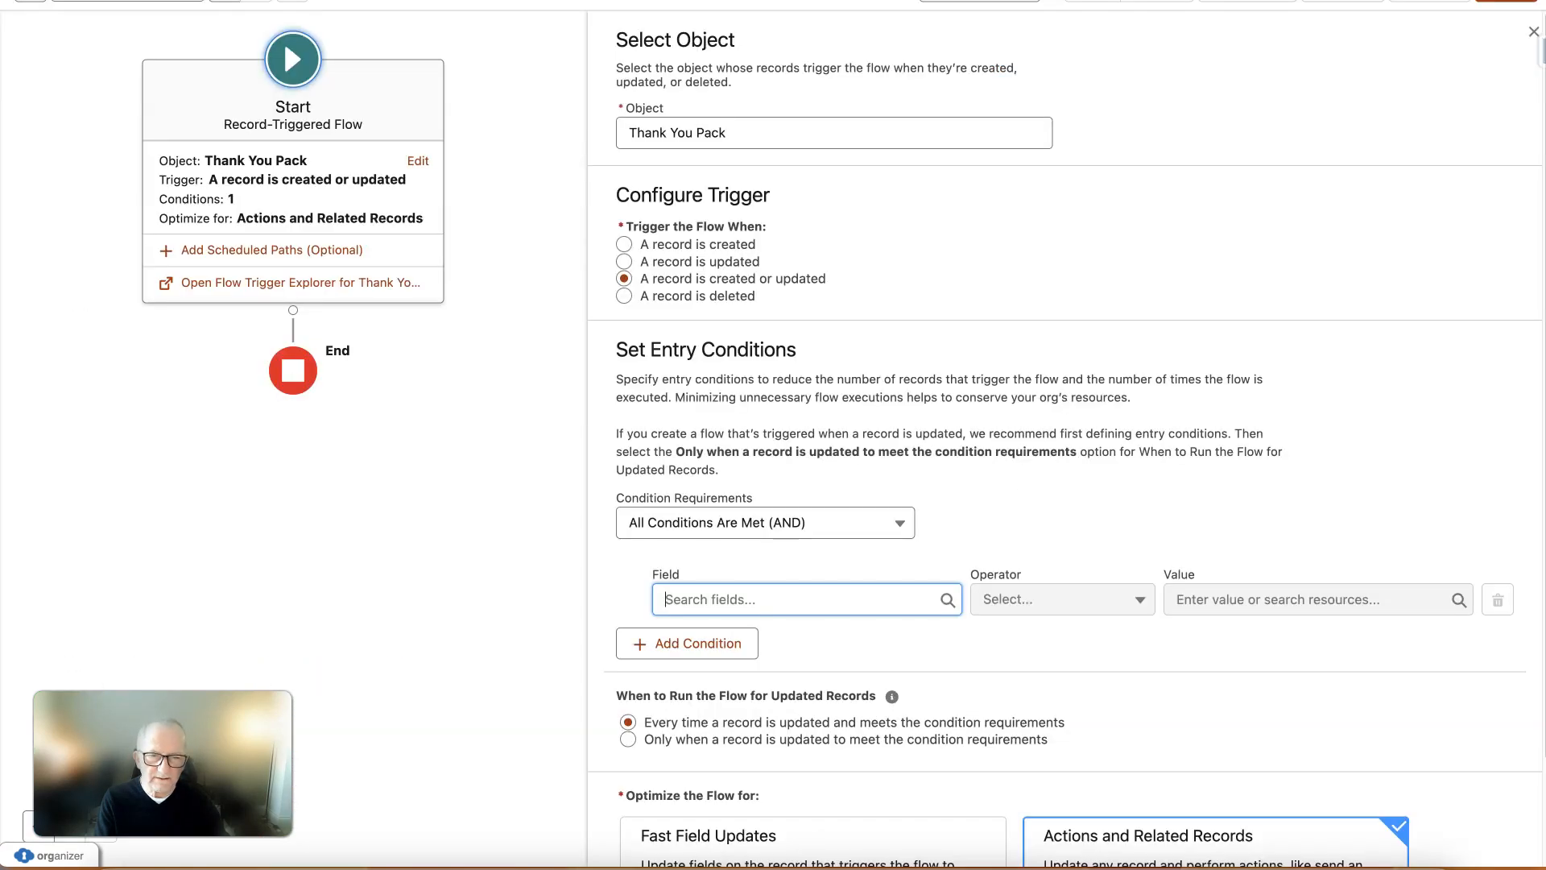
pyautogui.click(806, 586)
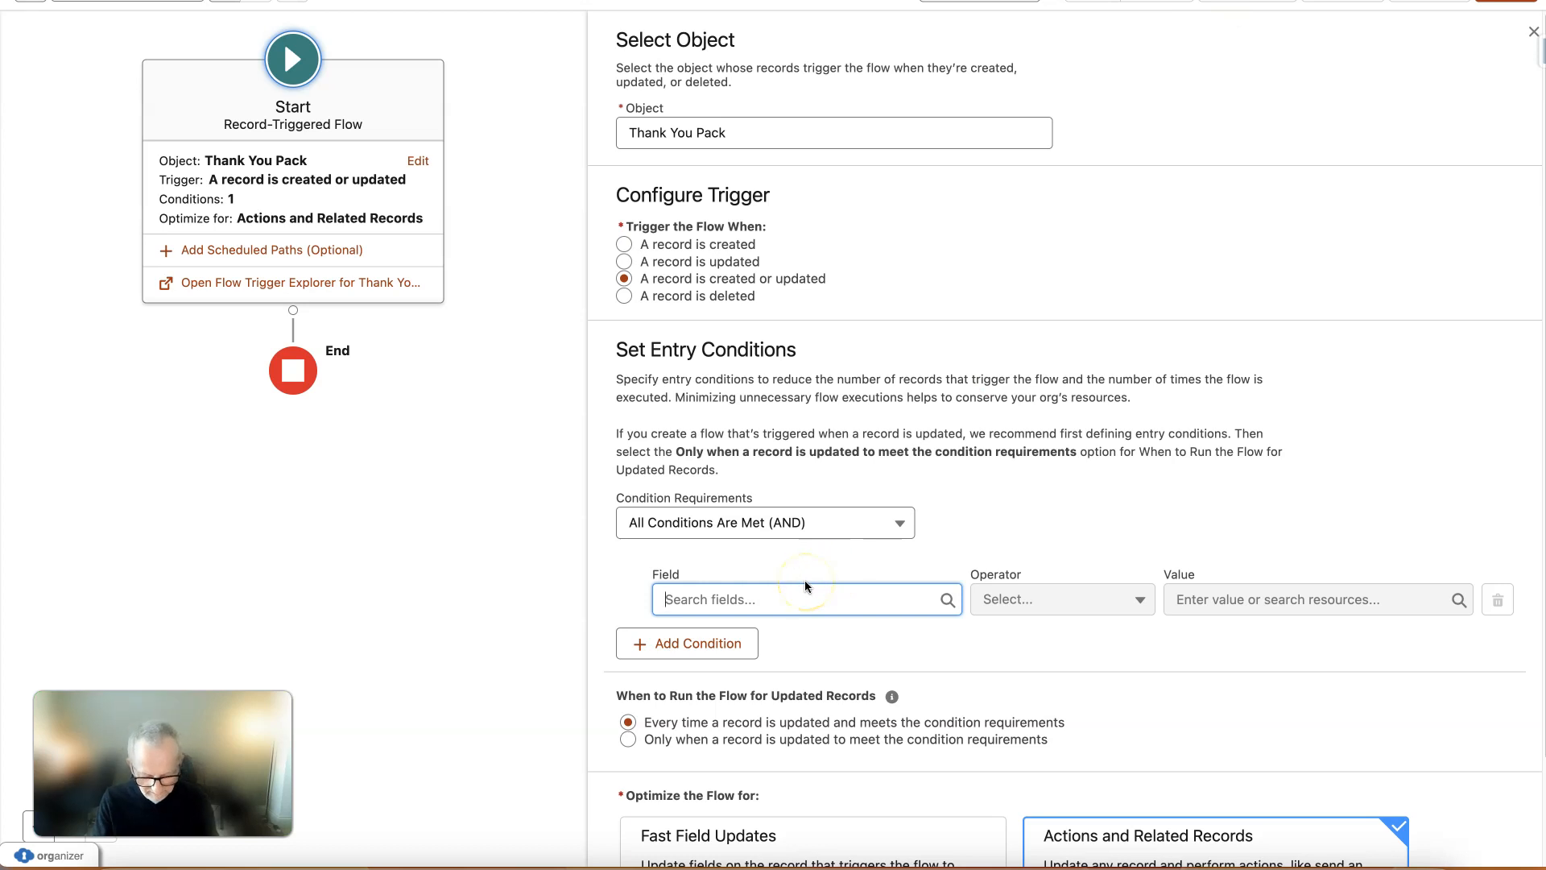
pyautogui.write('than')
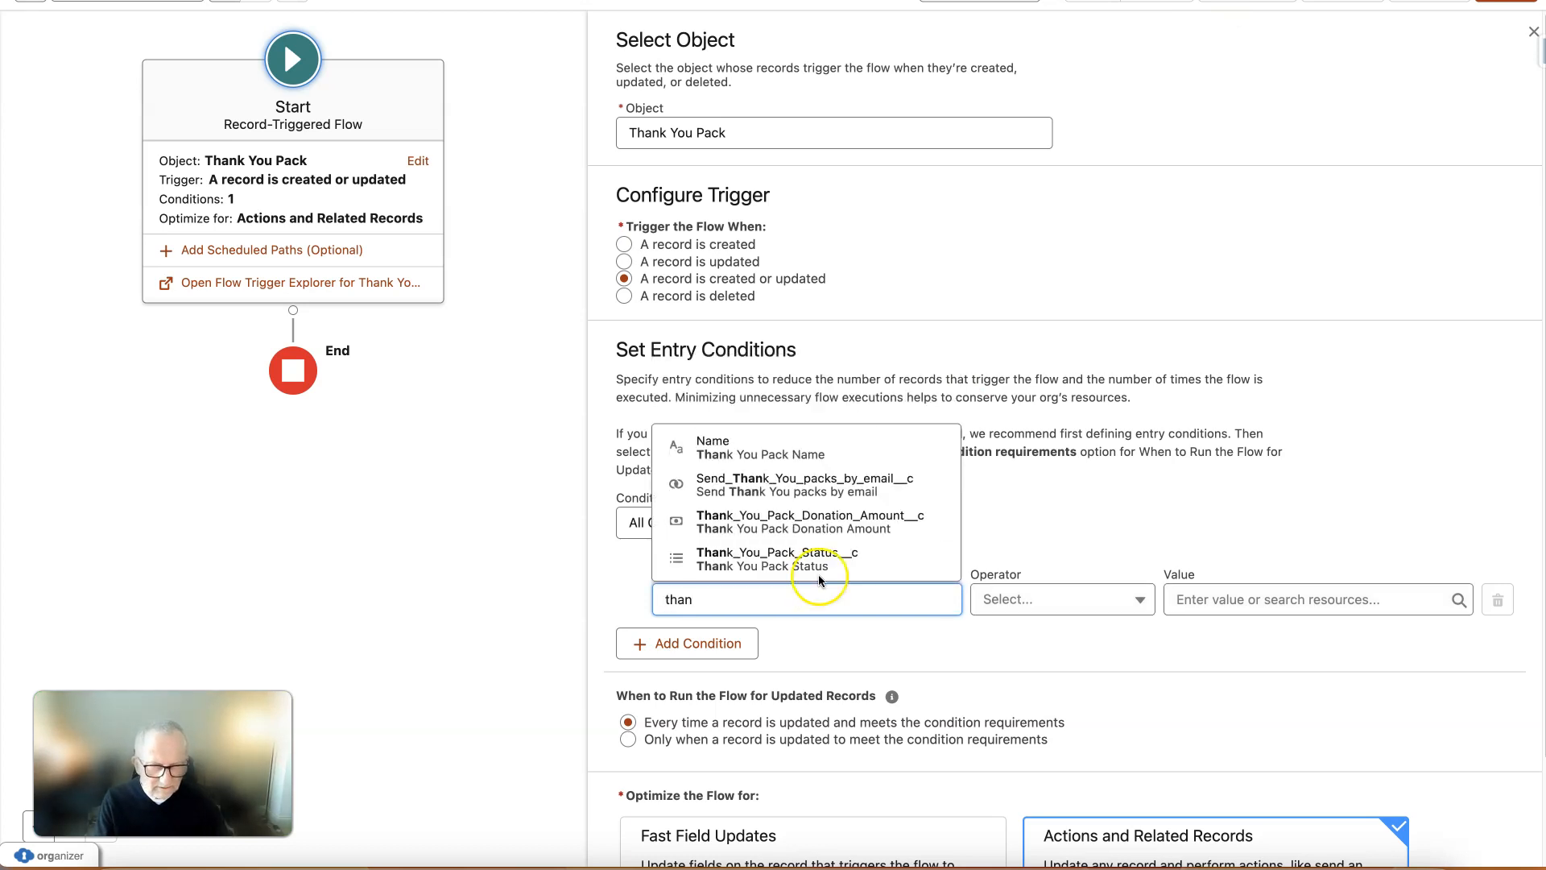
pyautogui.click(819, 564)
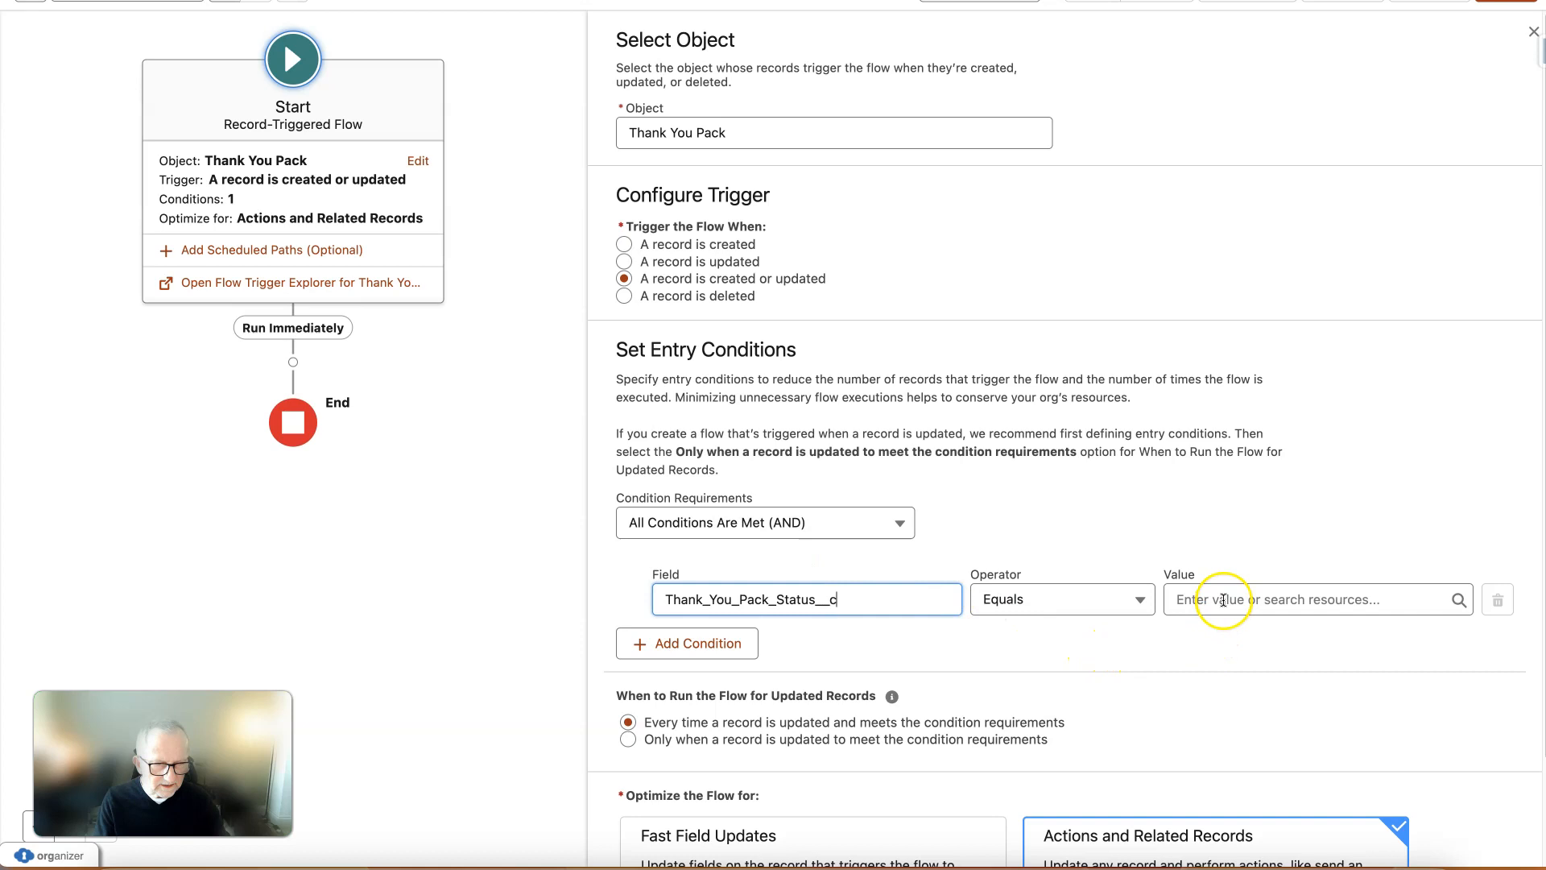
pyautogui.click(1224, 598)
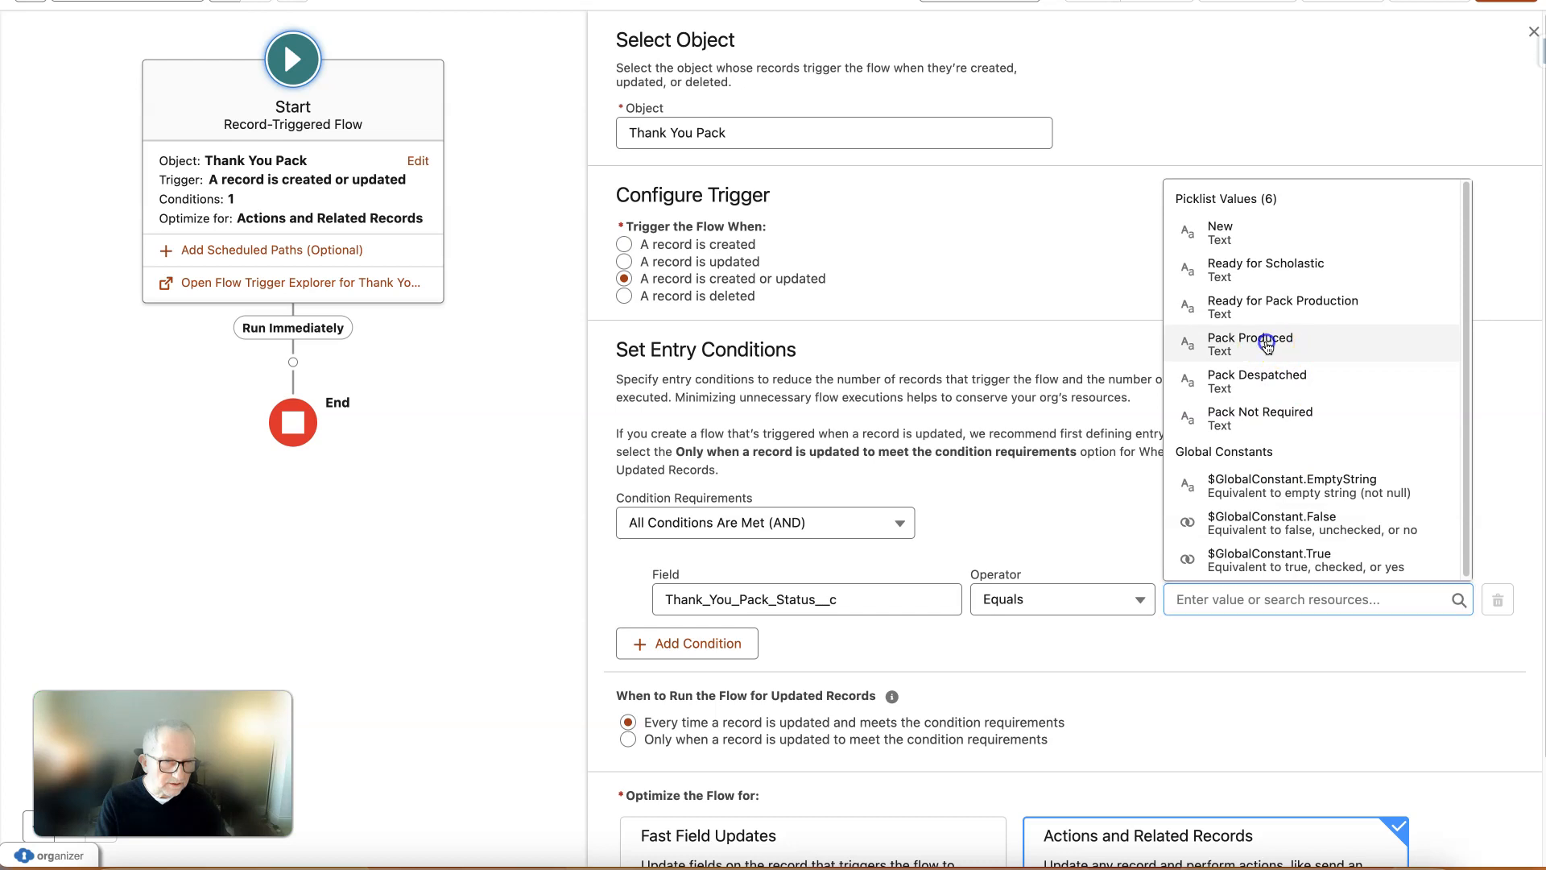
pyautogui.click(1267, 345)
pyautogui.click(1482, 456)
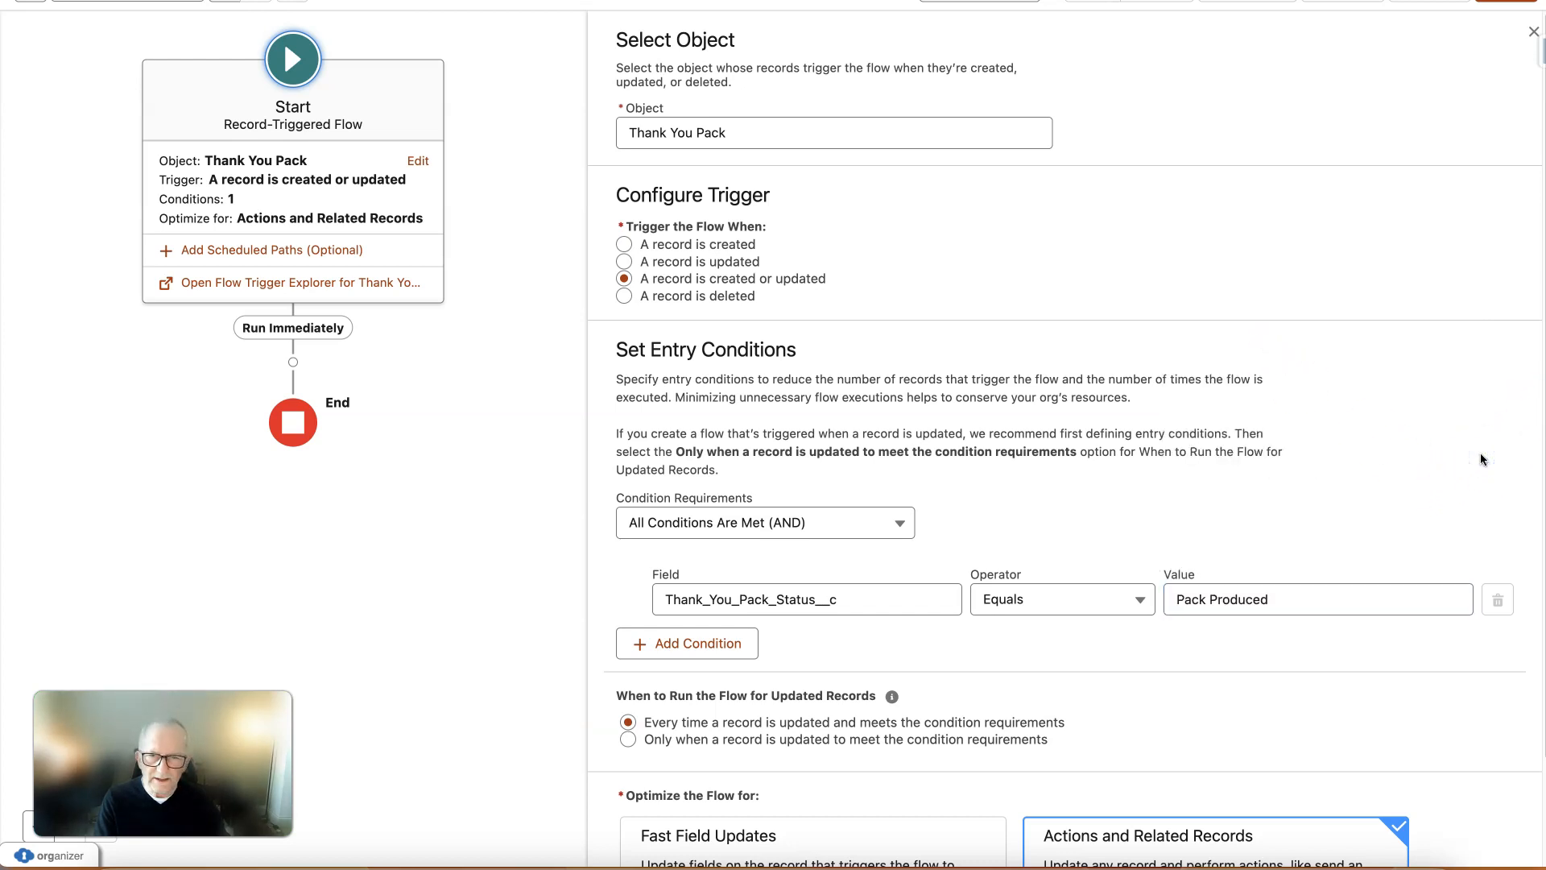
pyautogui.click(1493, 436)
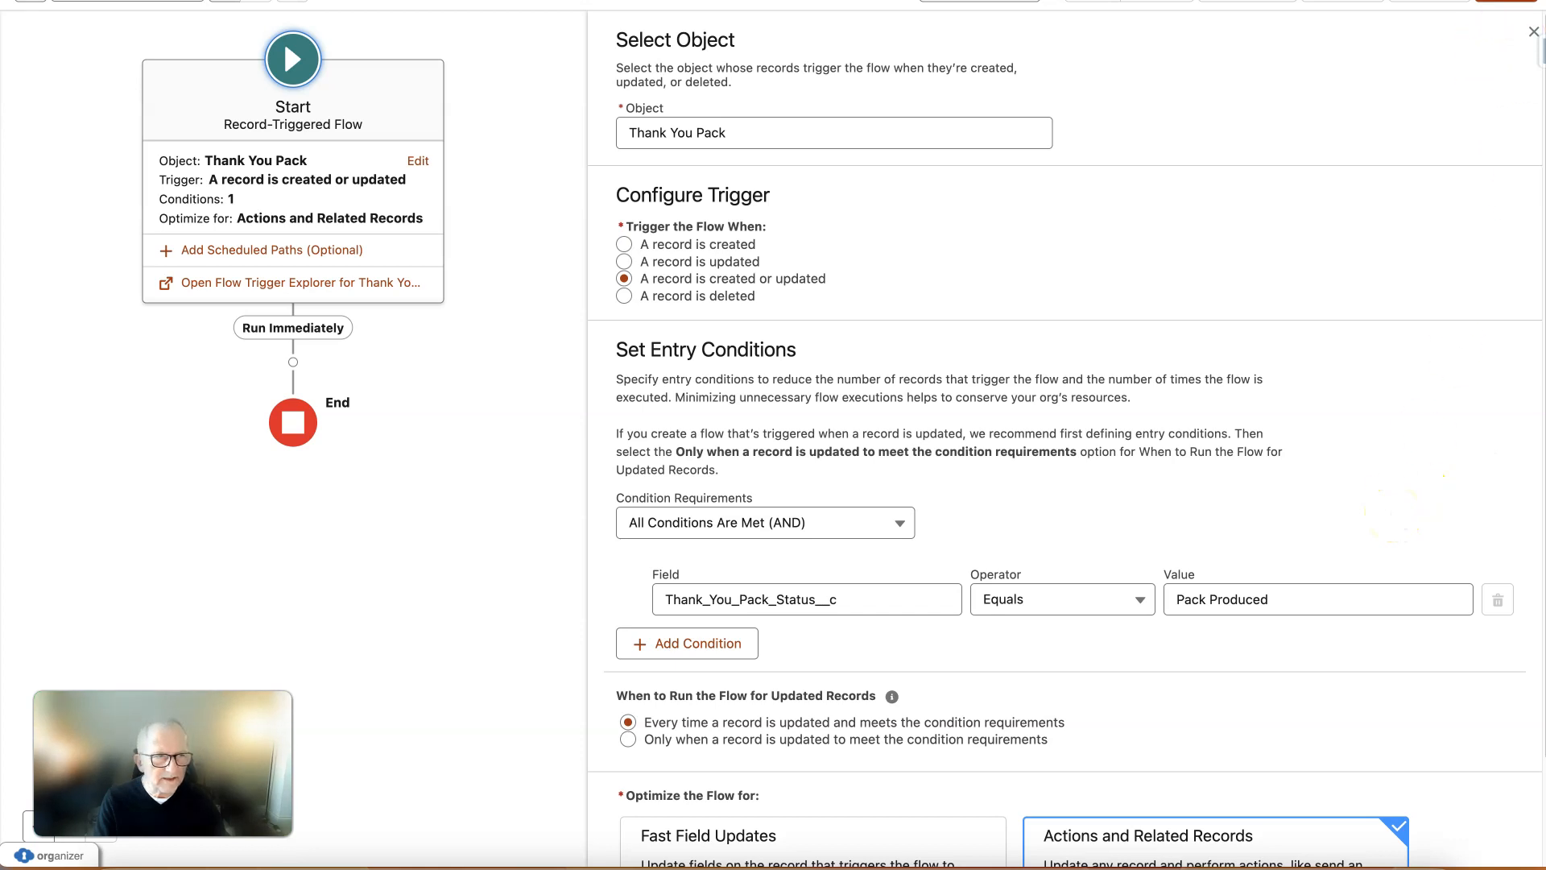
# - Save the flow with the label "FL Thank you pack alert when Pack Produced status reached"
pyautogui.click(1506, 1)
pyautogui.click(406, 317)
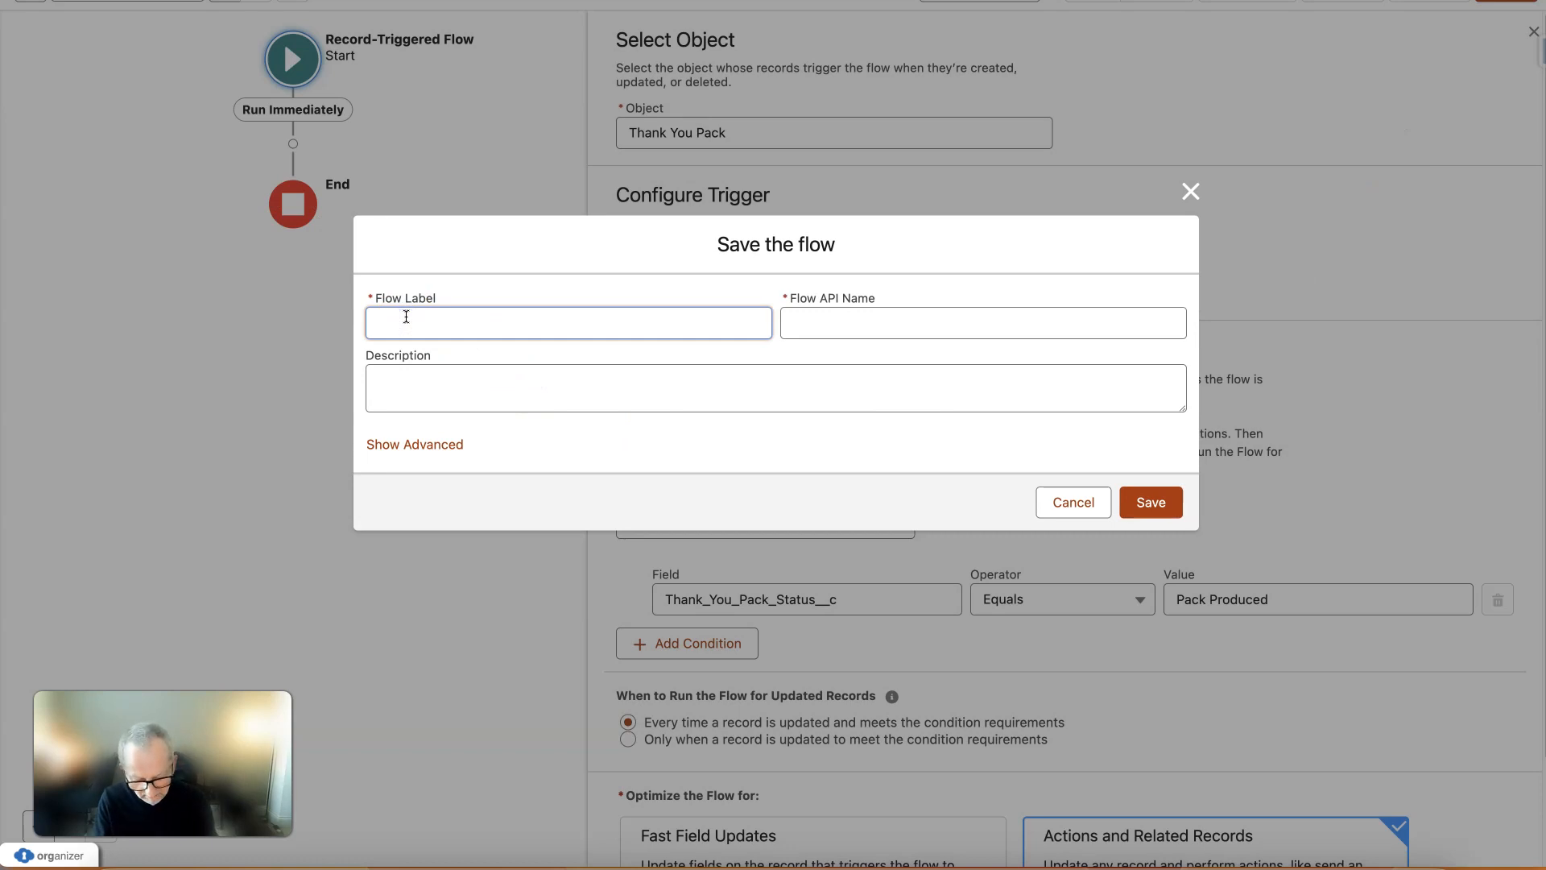
pyautogui.write('FL')
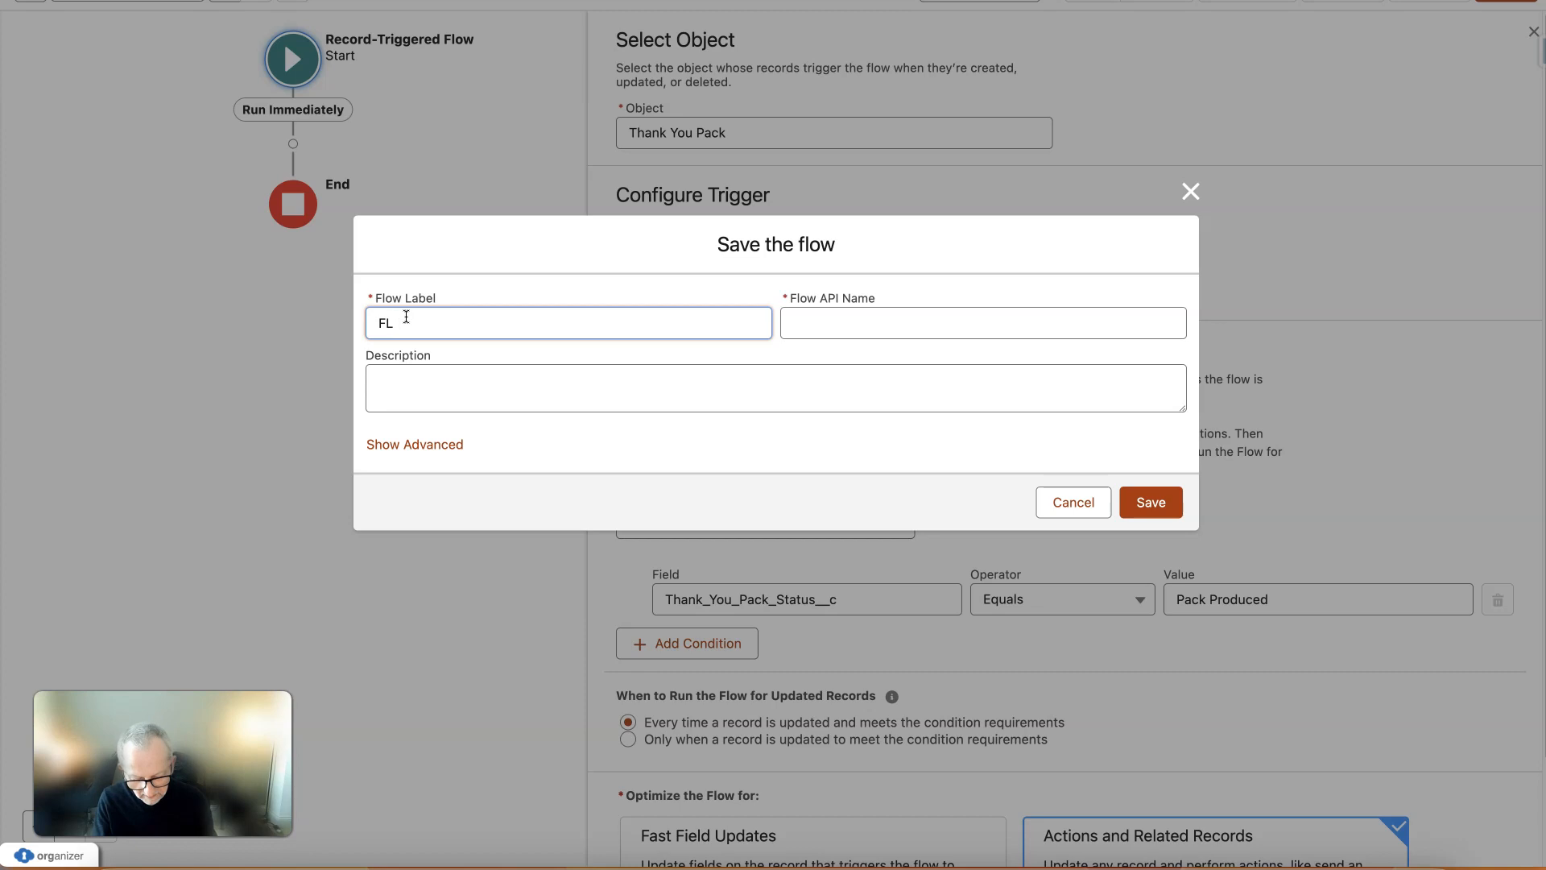
pyautogui.write(' Thank you pack')
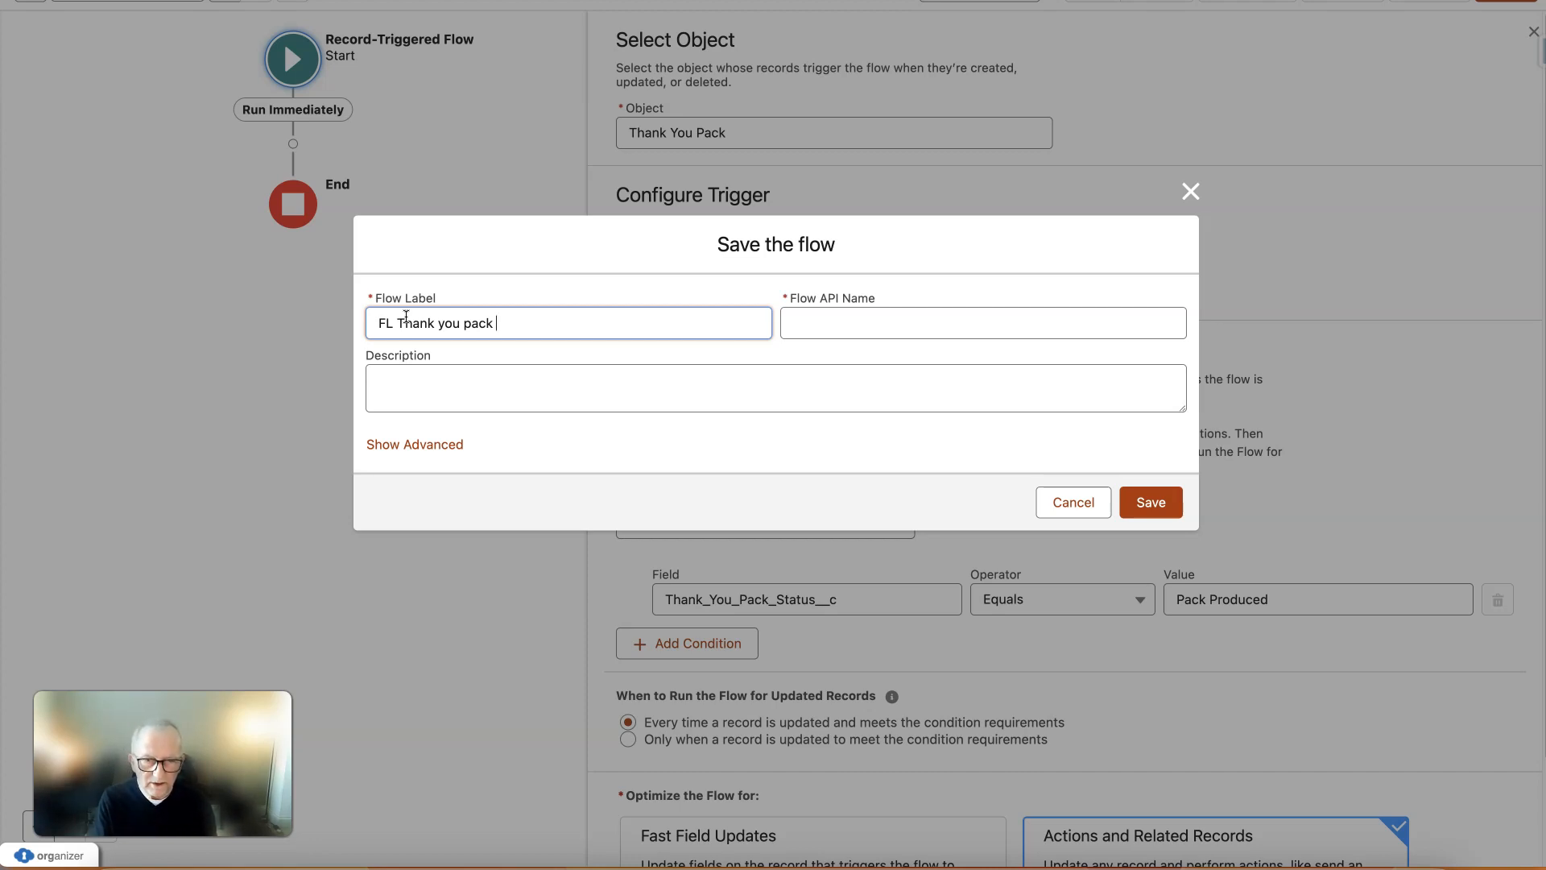
pyautogui.write('alert ')
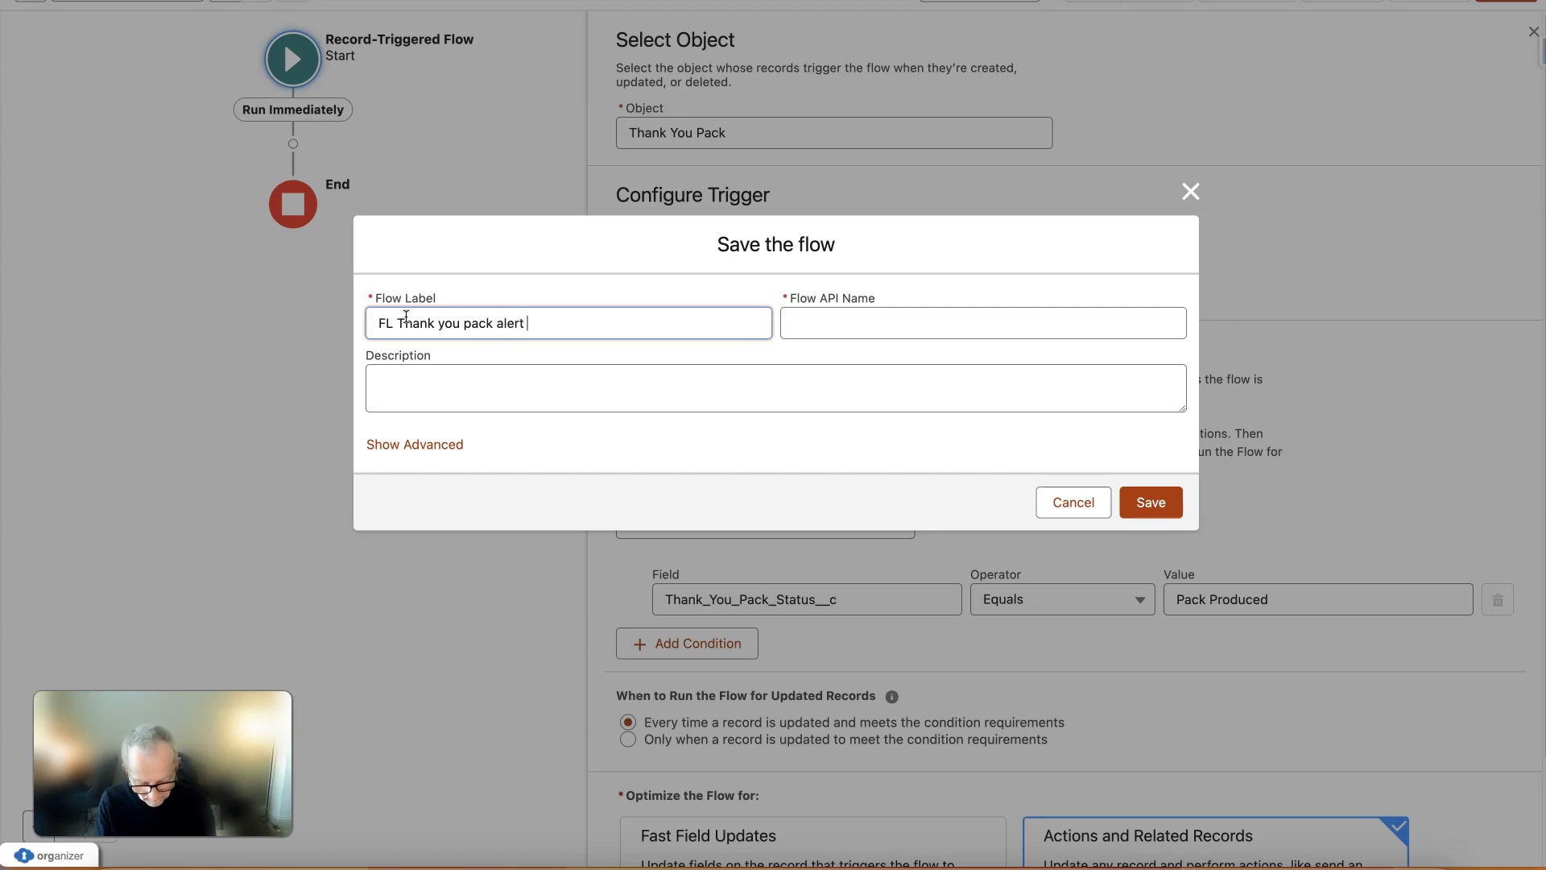
pyautogui.write('when Pack')
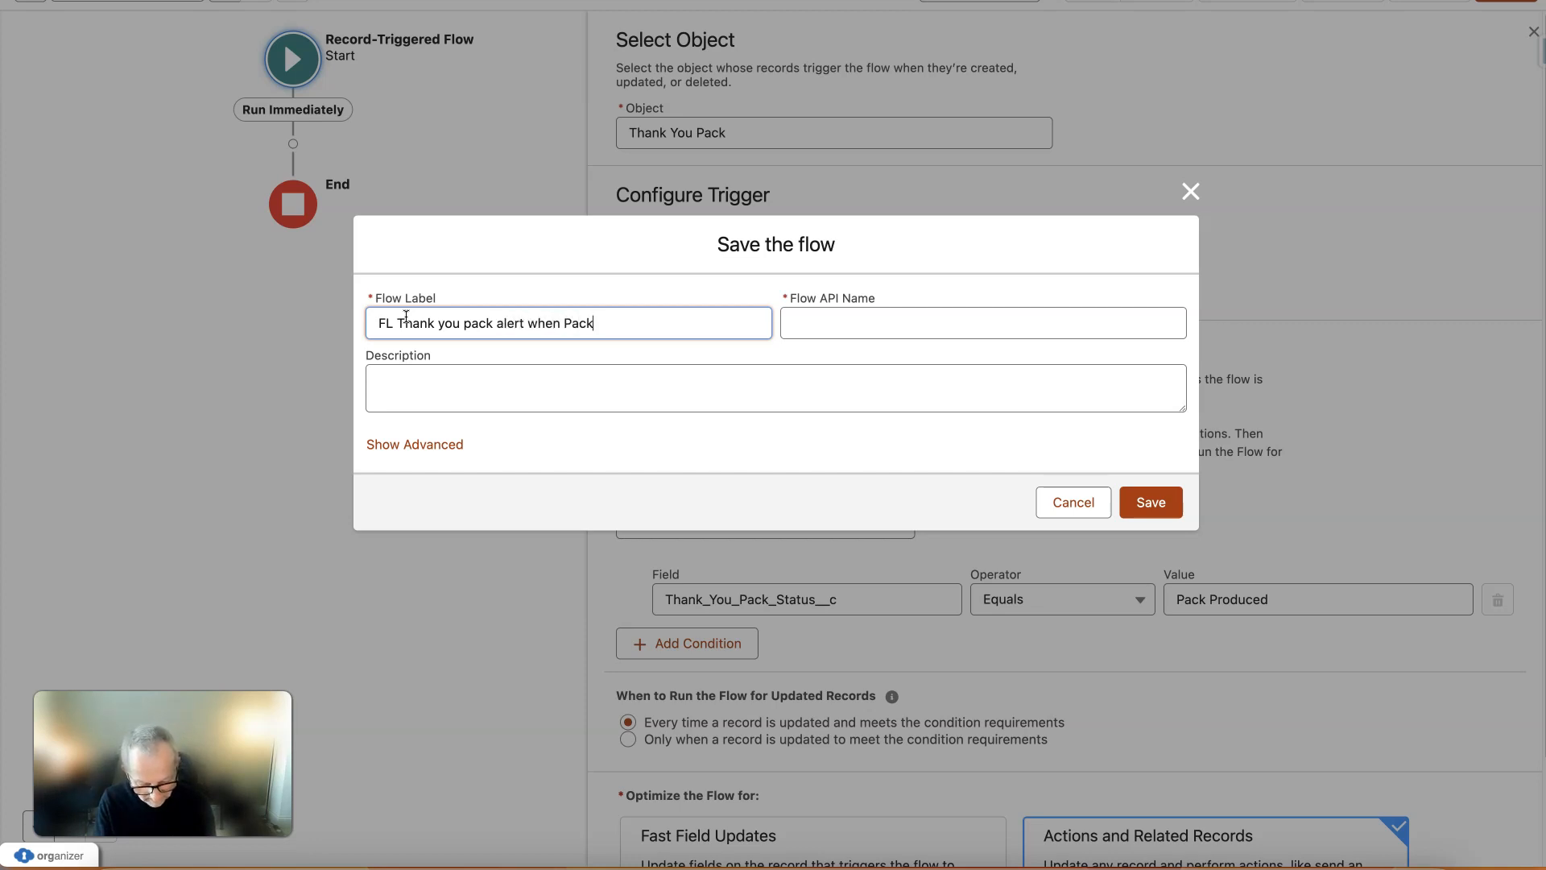
pyautogui.write(' Produced')
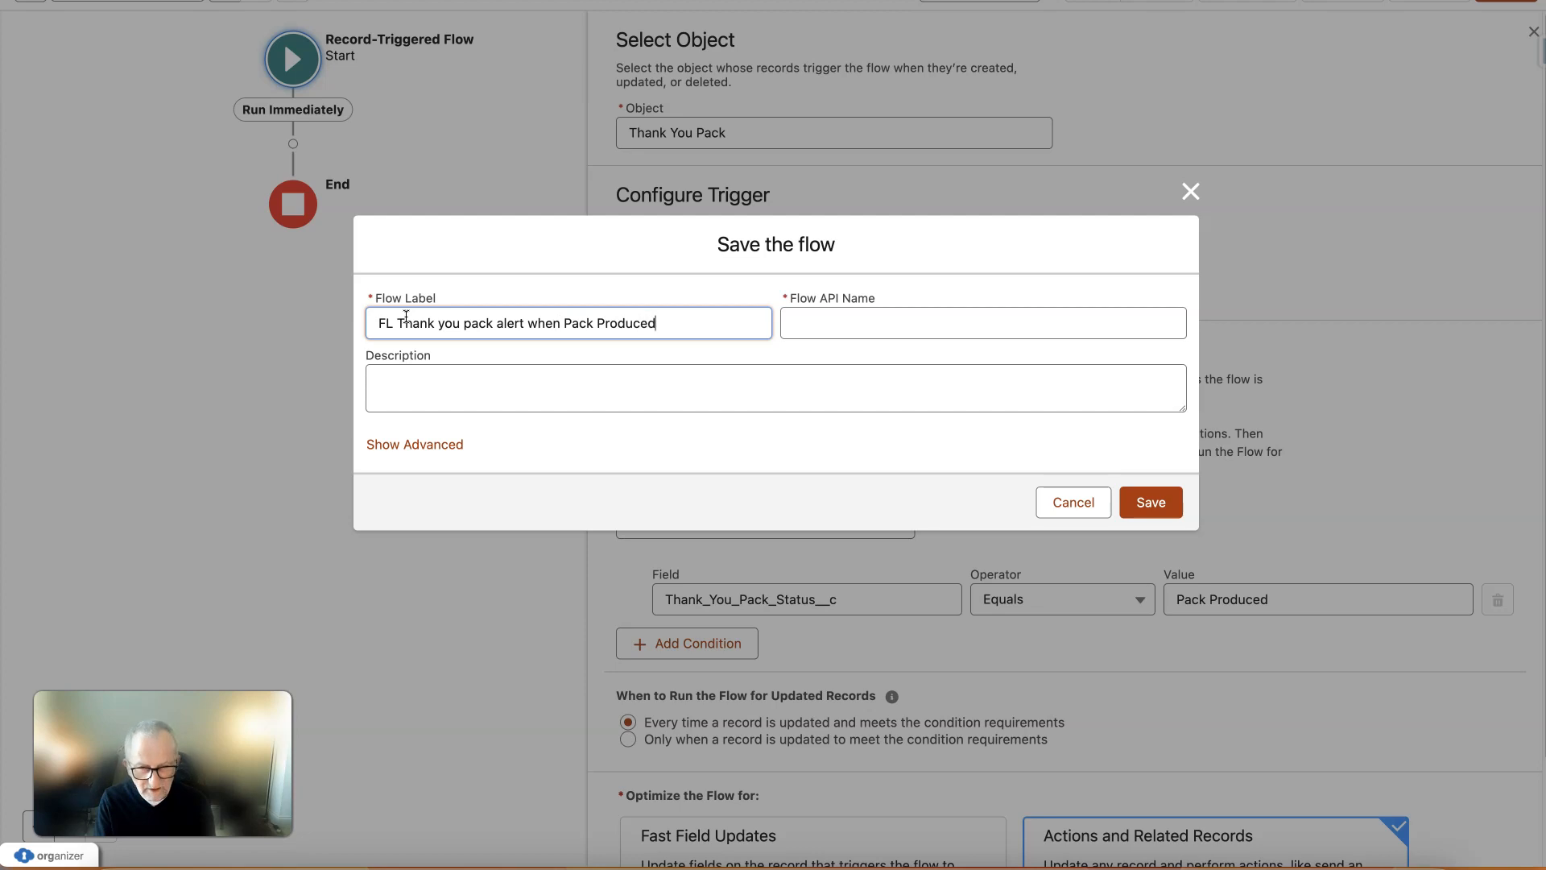
pyautogui.write(' s')
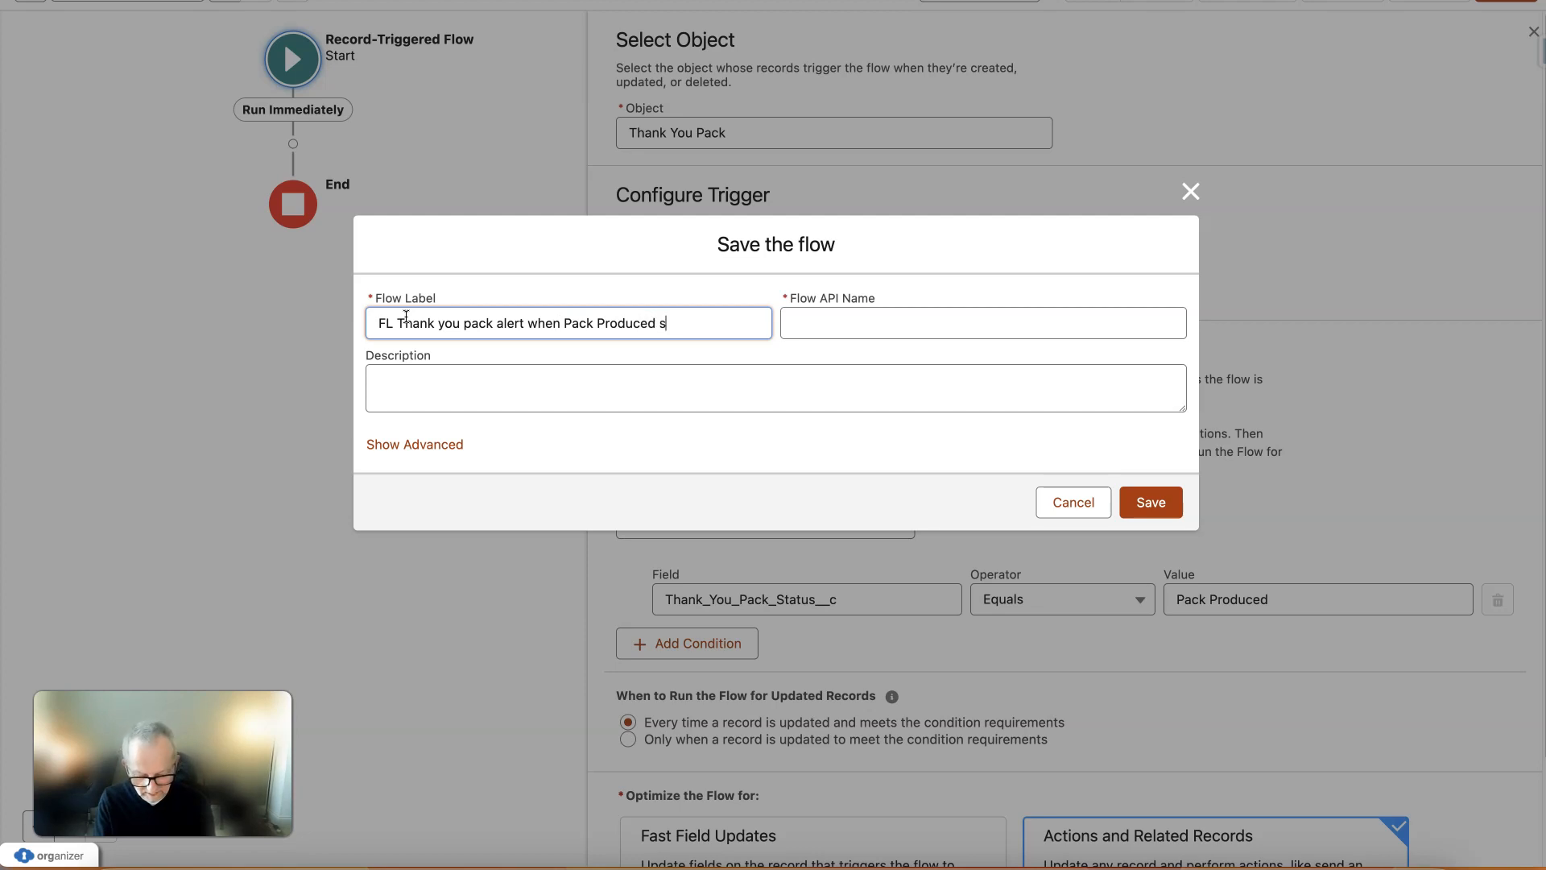
pyautogui.write('tatus reac')
pyautogui.write('d')
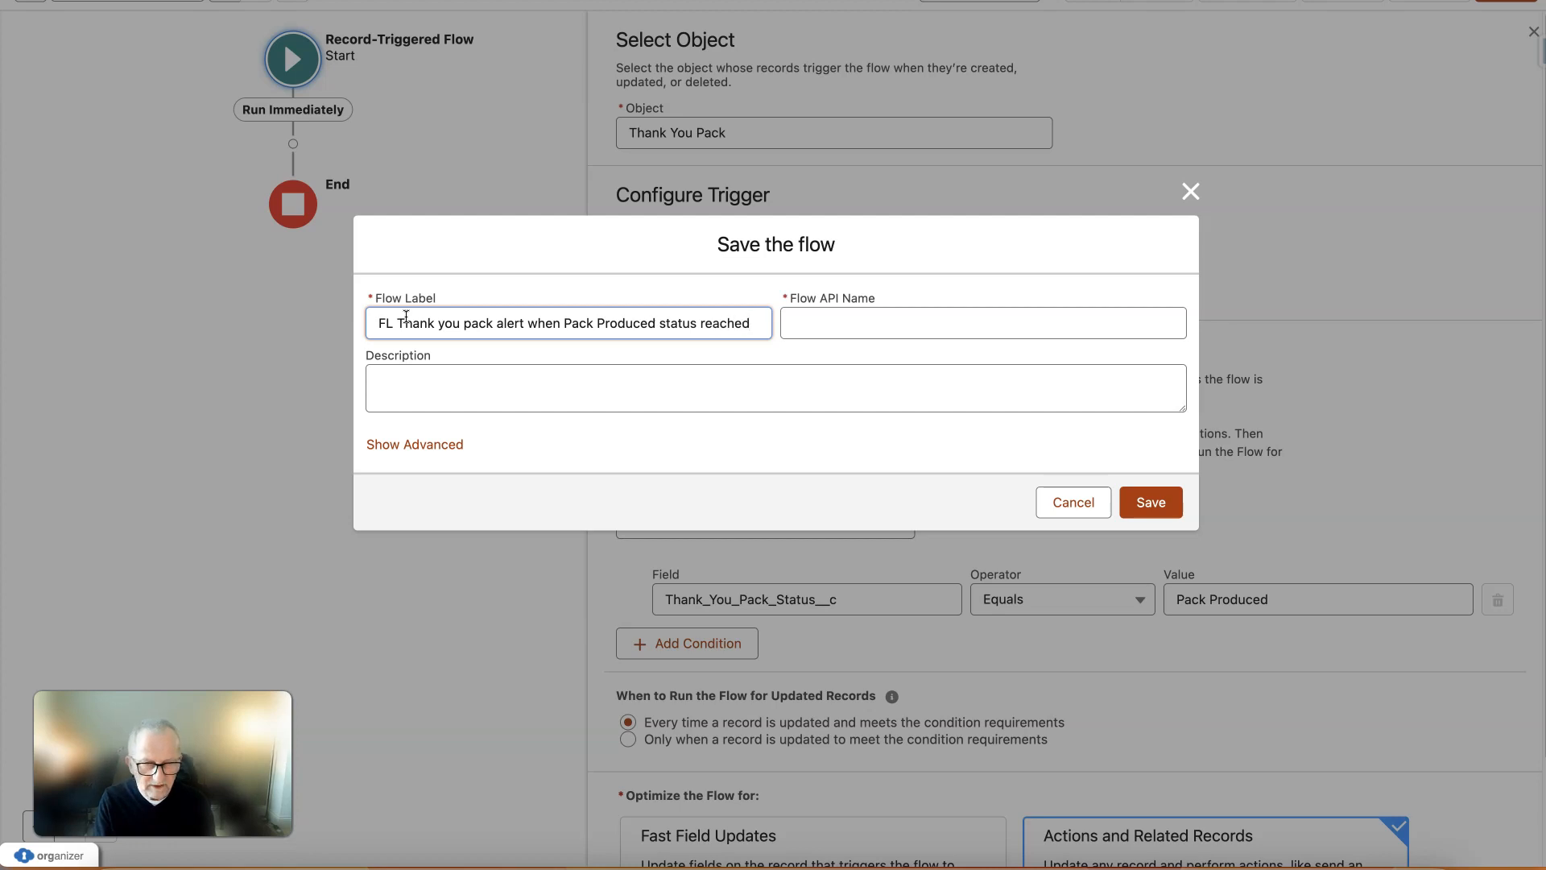
pyautogui.press('Tab')
pyautogui.click(1150, 503)
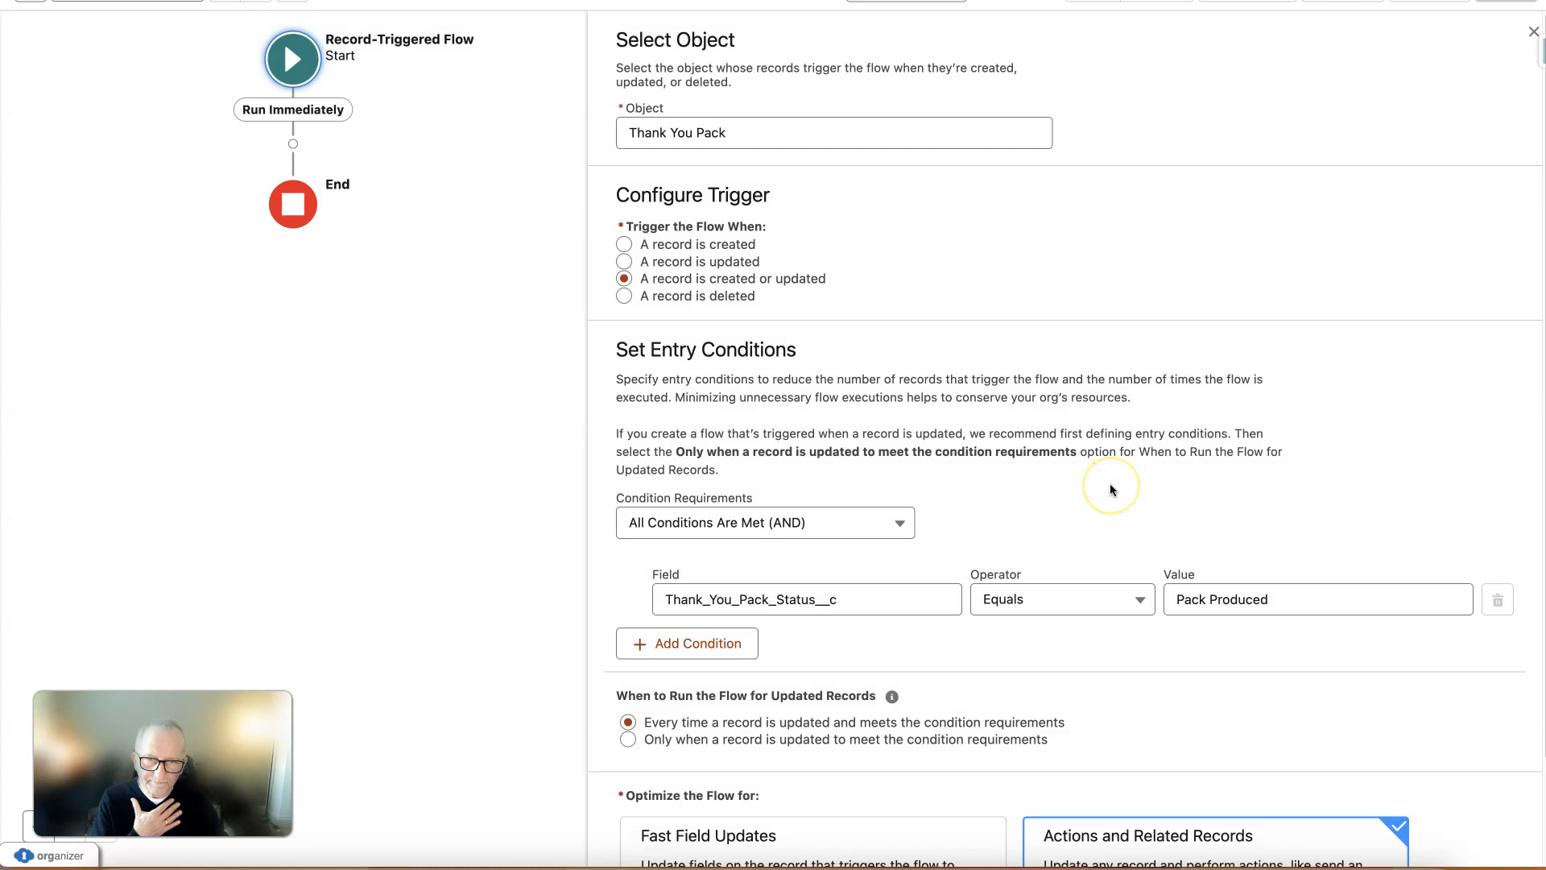
# - Add the email alert "EA Email alert that Thank you Pack has moved to Pack Produced status", labelled Email alert, with Record ID {!$Record.Id}
pyautogui.click(293, 145)
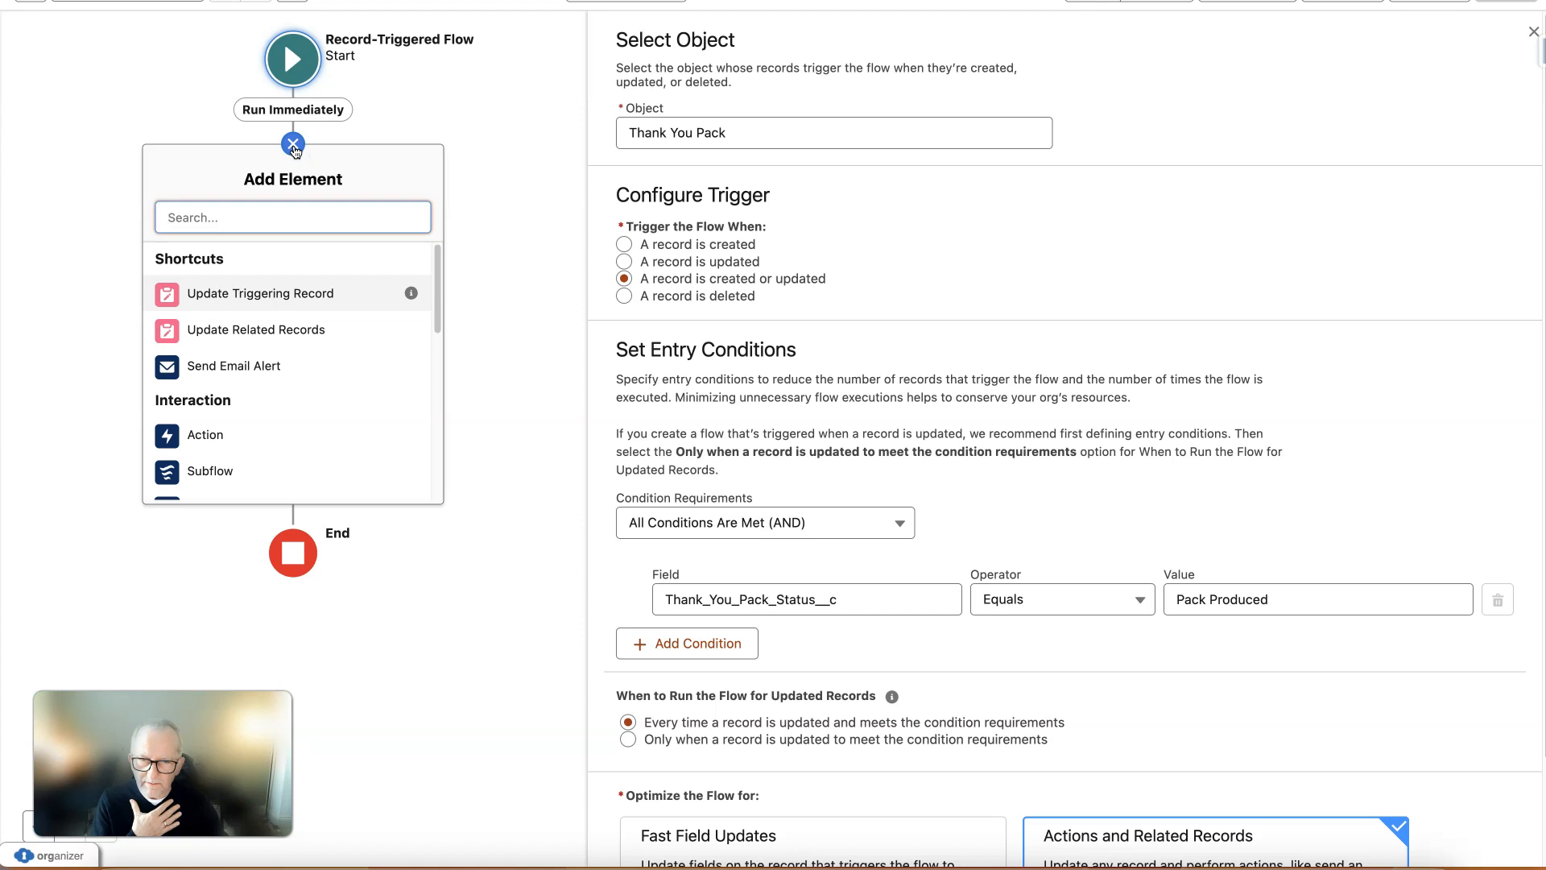
pyautogui.click(229, 370)
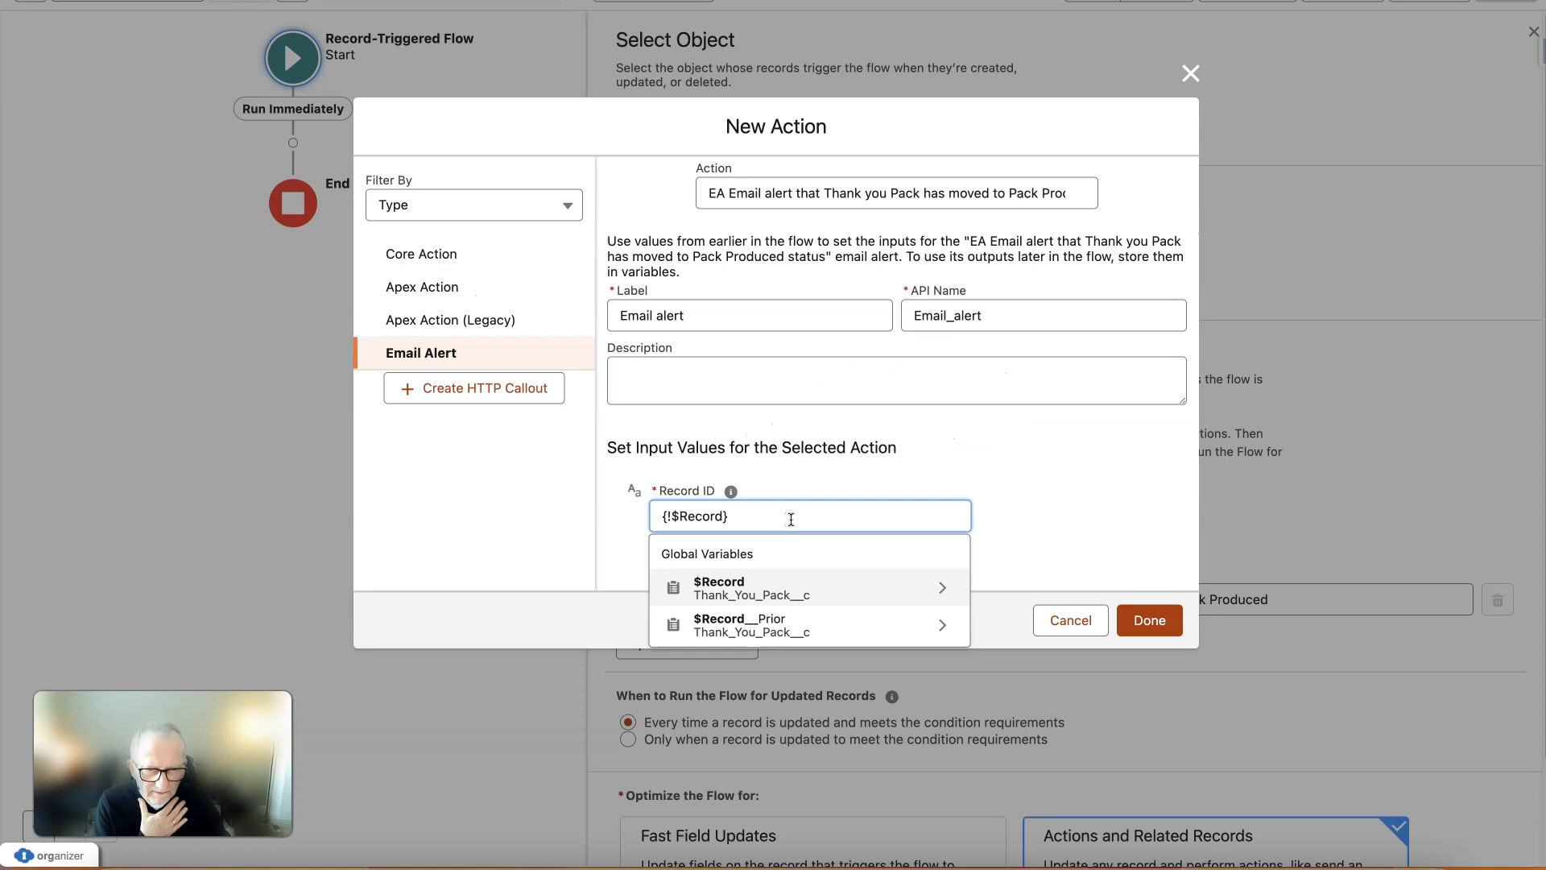
pyautogui.click(809, 586)
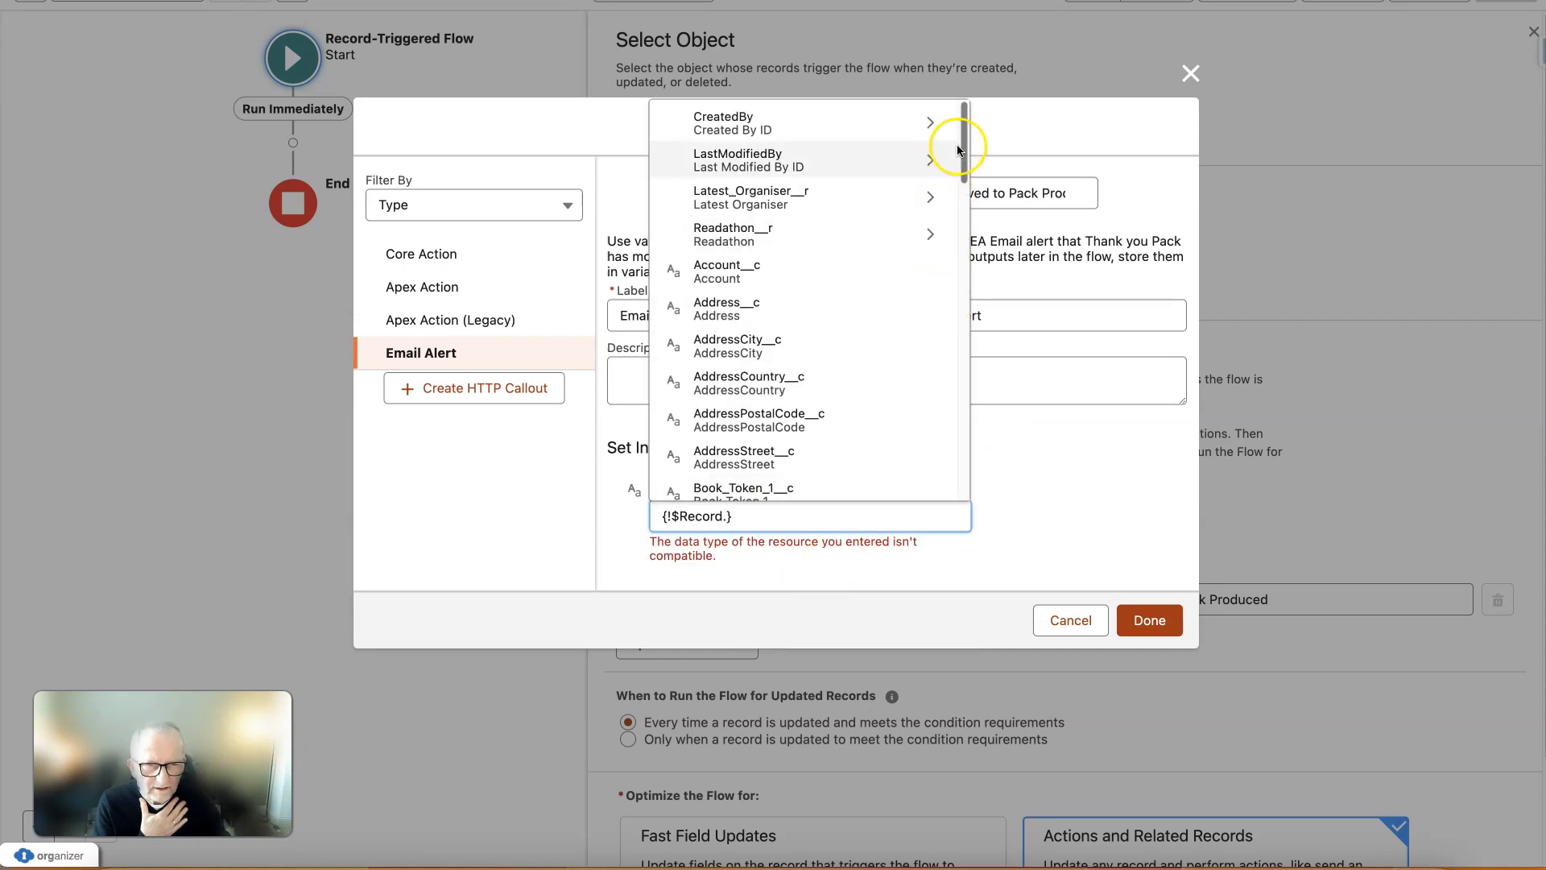
pyautogui.moveTo(959, 150); pyautogui.dragTo(971, 226)
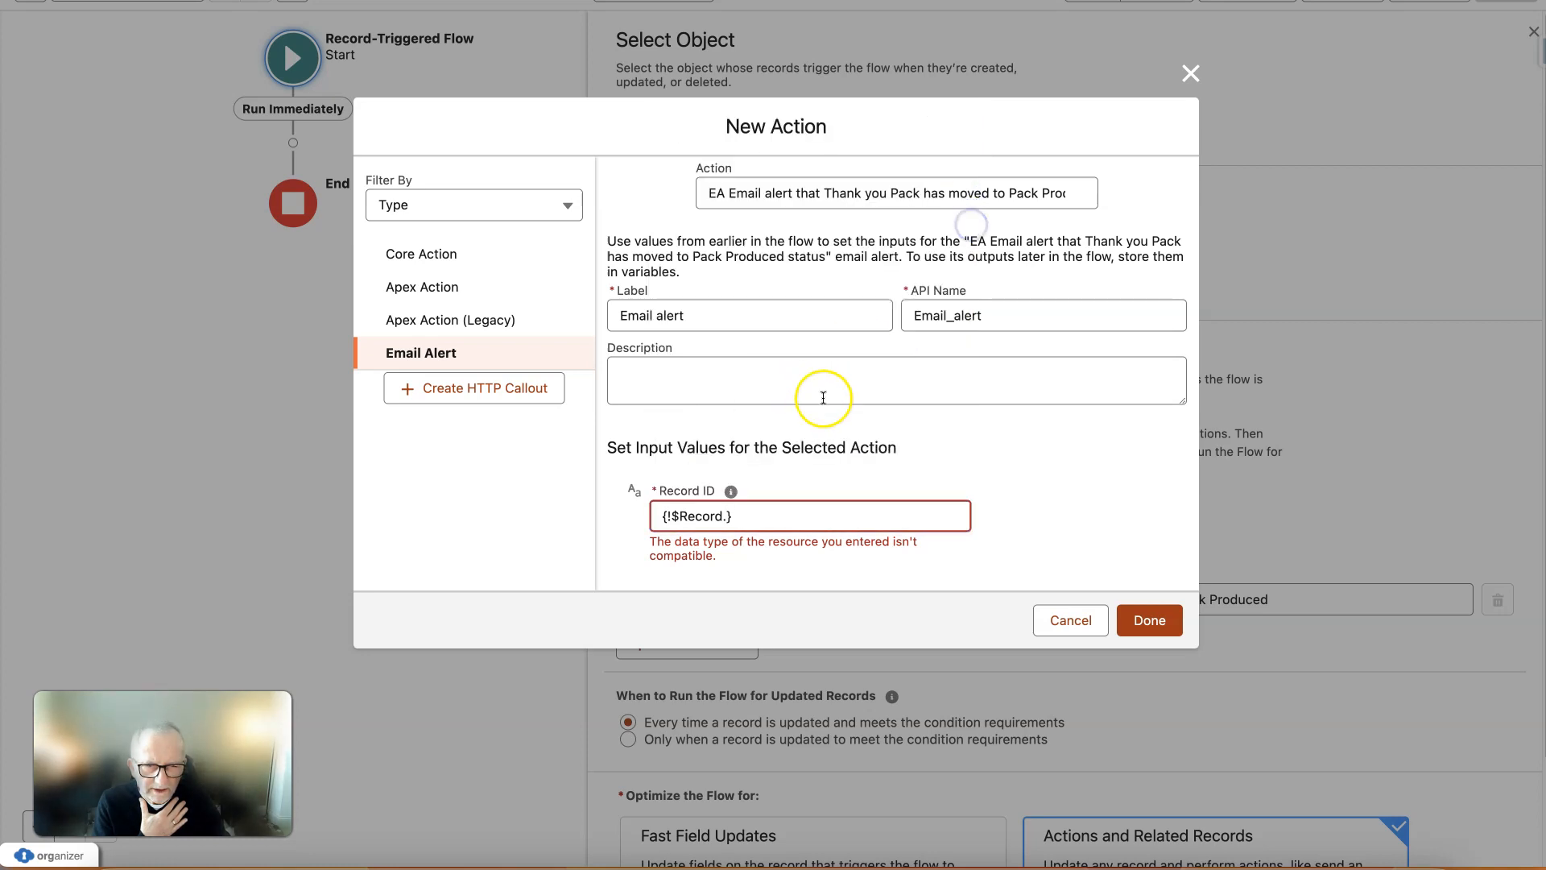
pyautogui.click(798, 529)
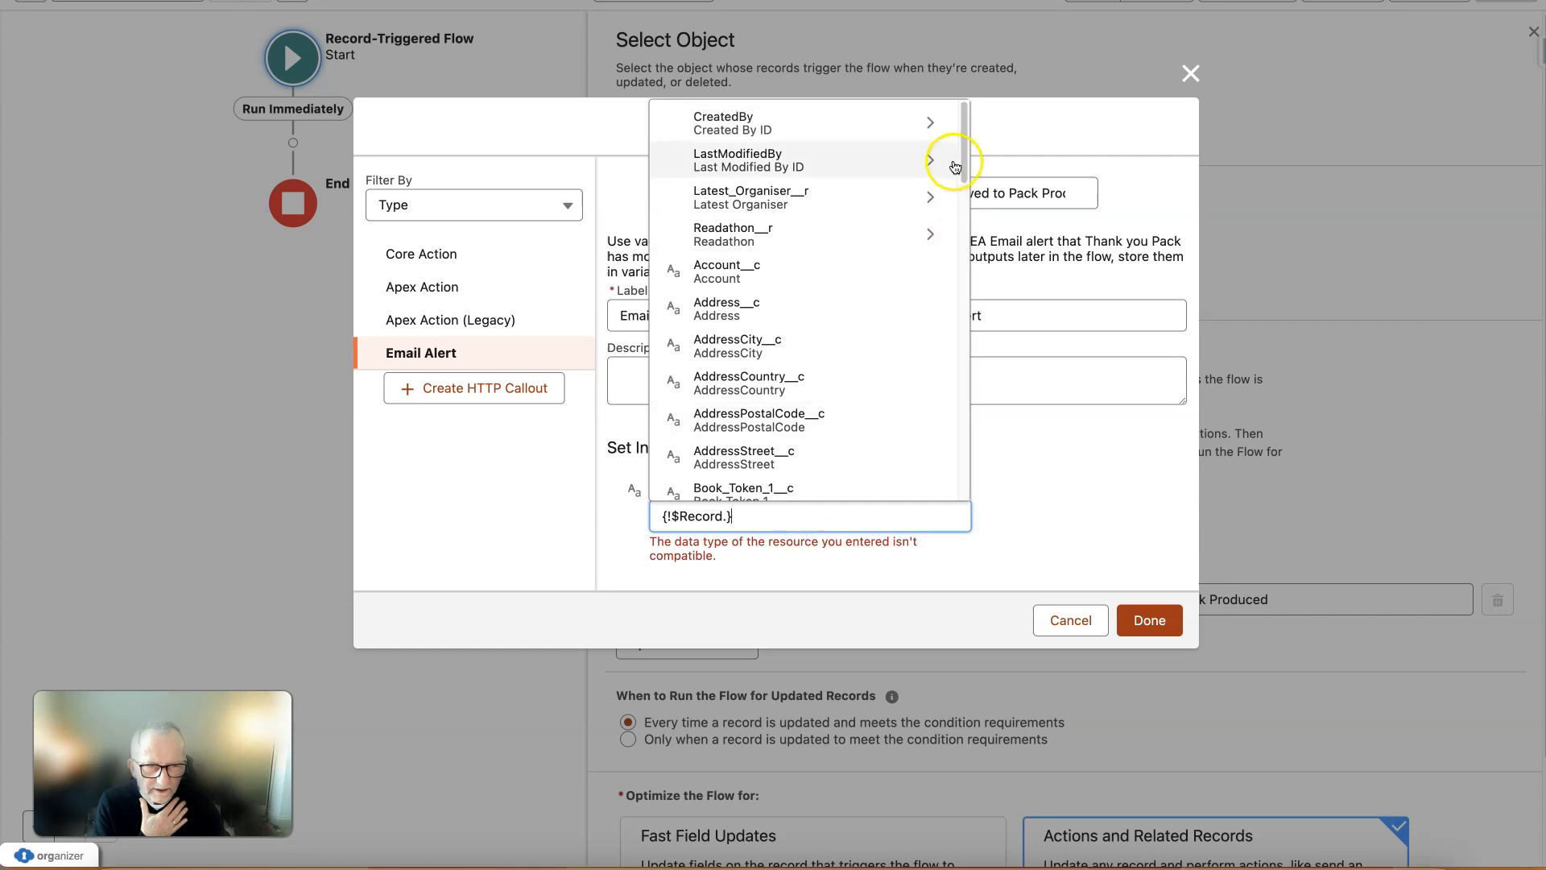
pyautogui.moveTo(961, 155); pyautogui.dragTo(970, 219)
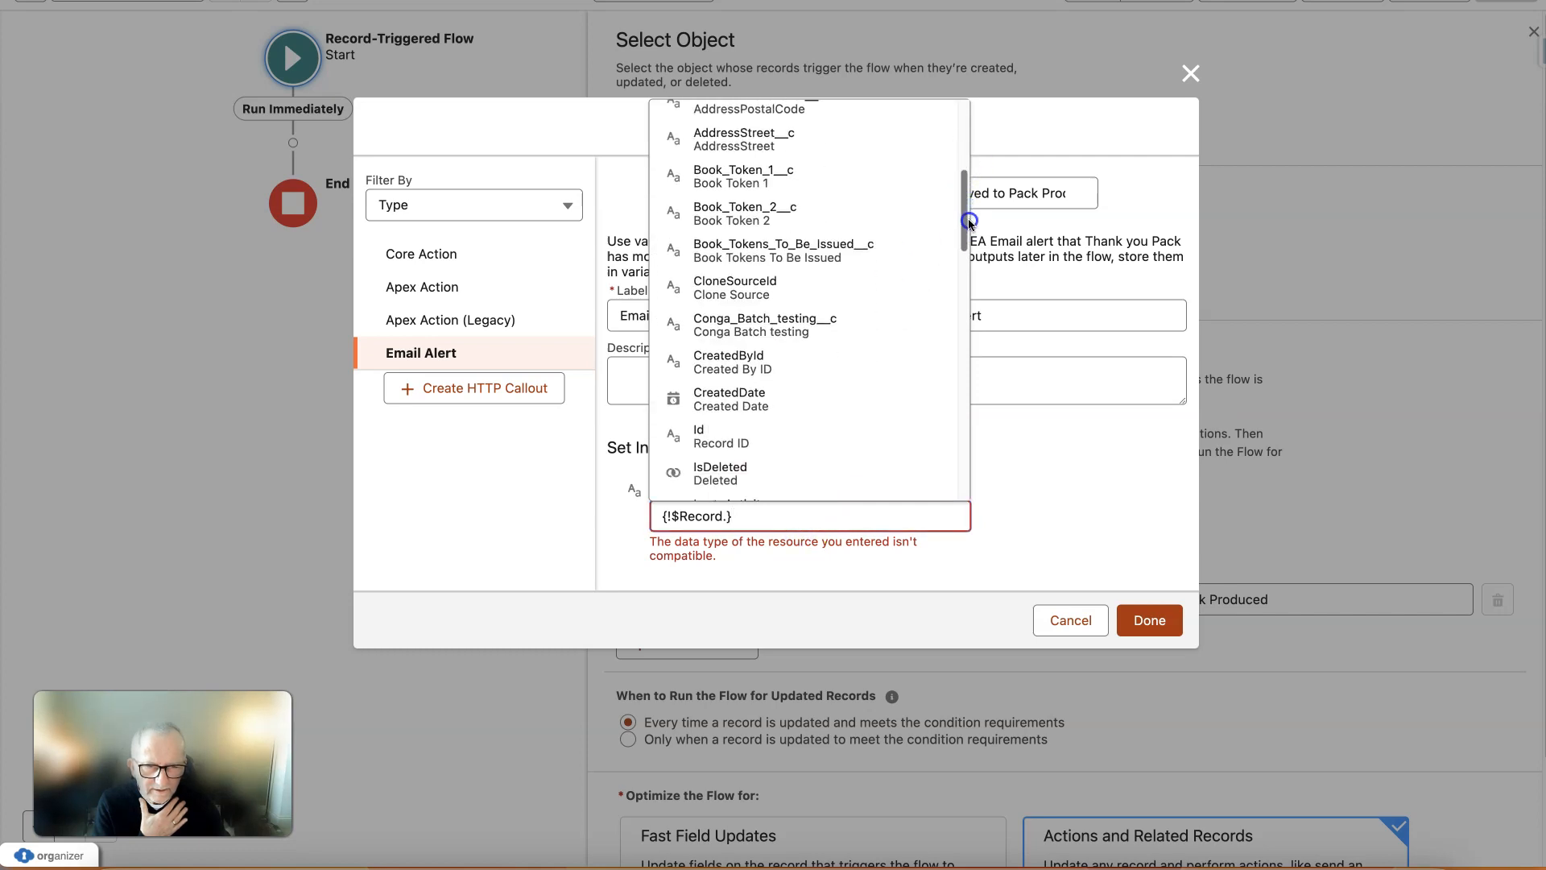
pyautogui.click(741, 435)
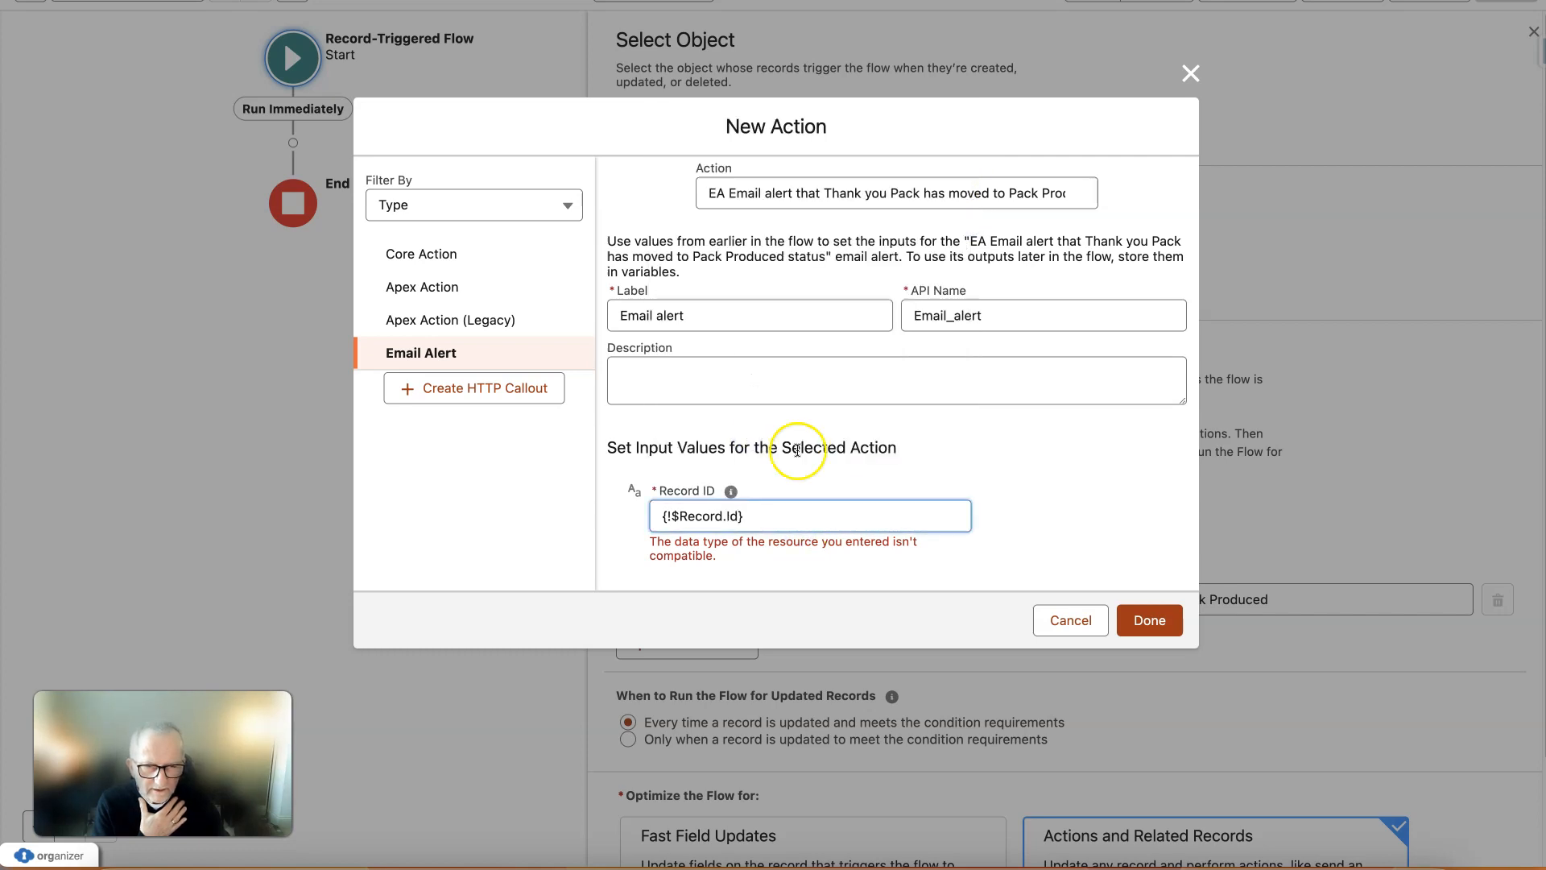
pyautogui.click(1158, 621)
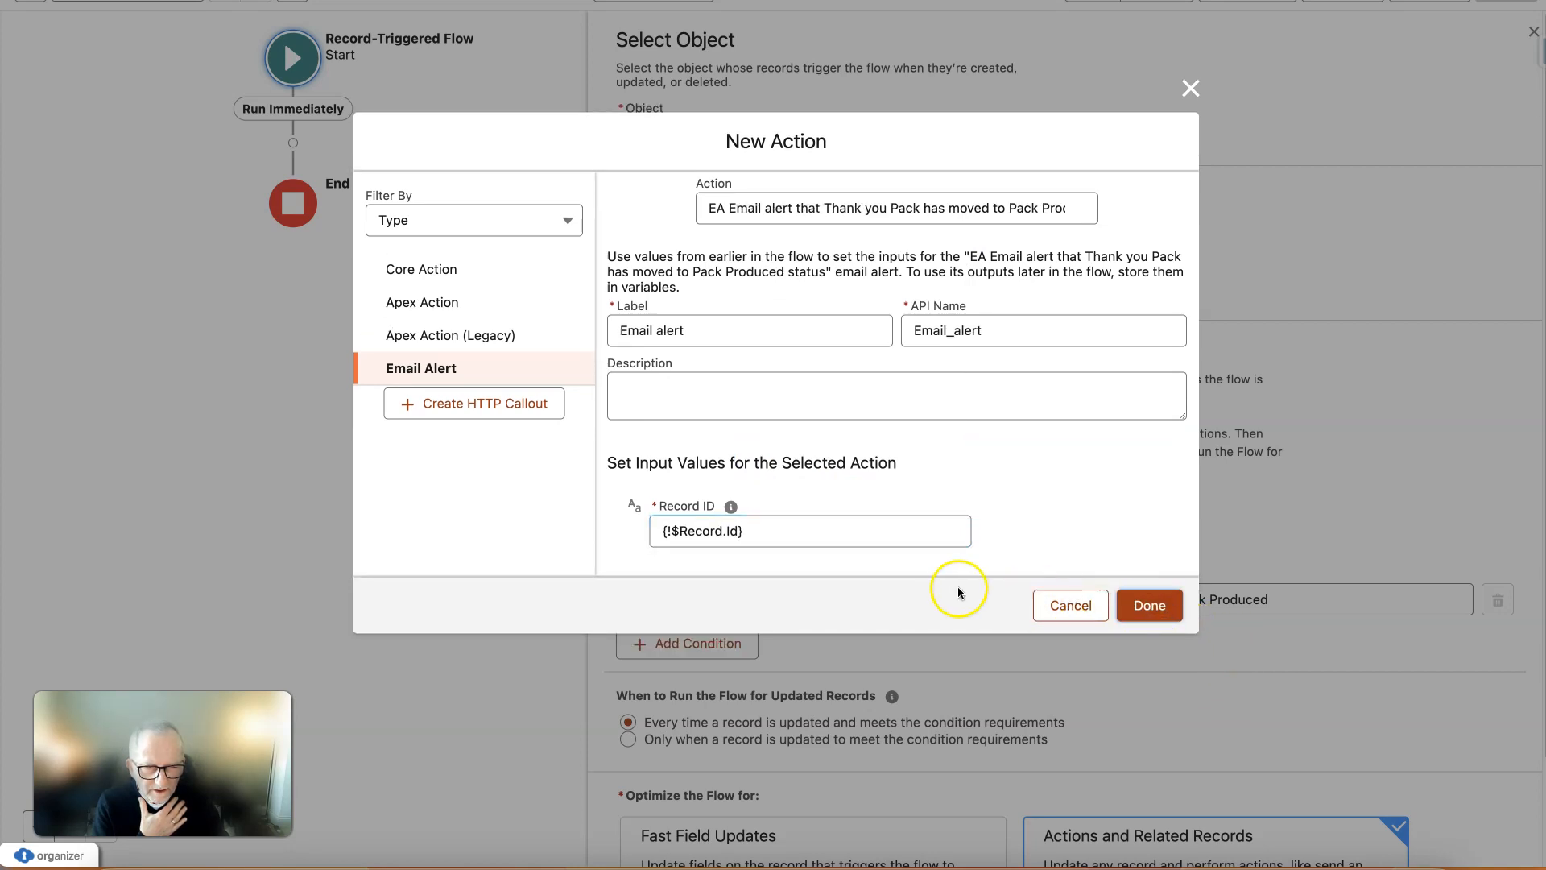
pyautogui.click(1150, 609)
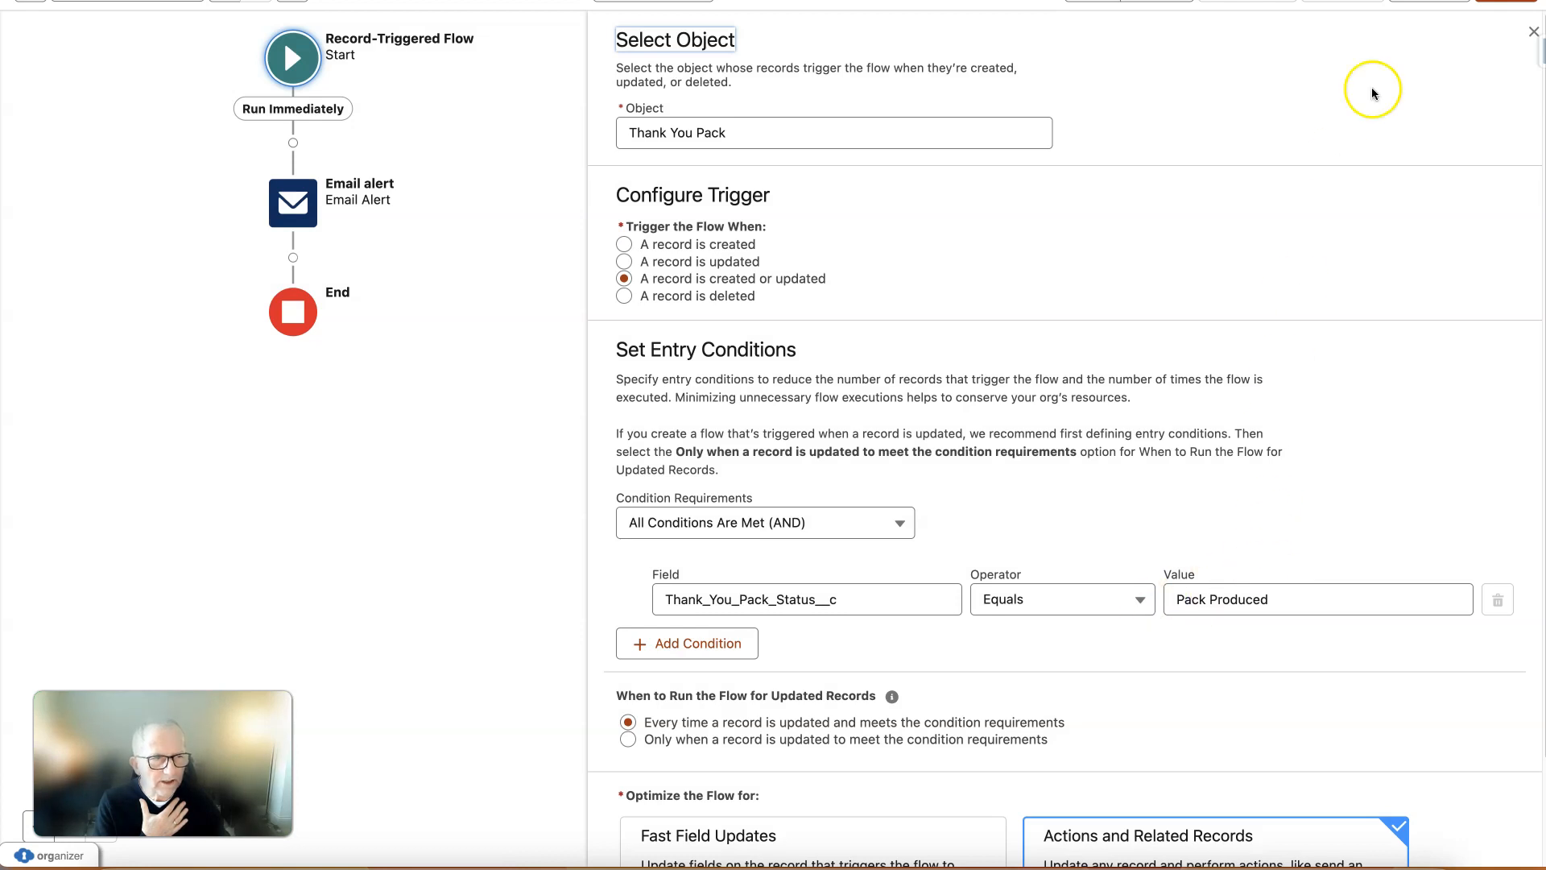
# - Save the flow with its new email alert element
pyautogui.click(1506, 1)
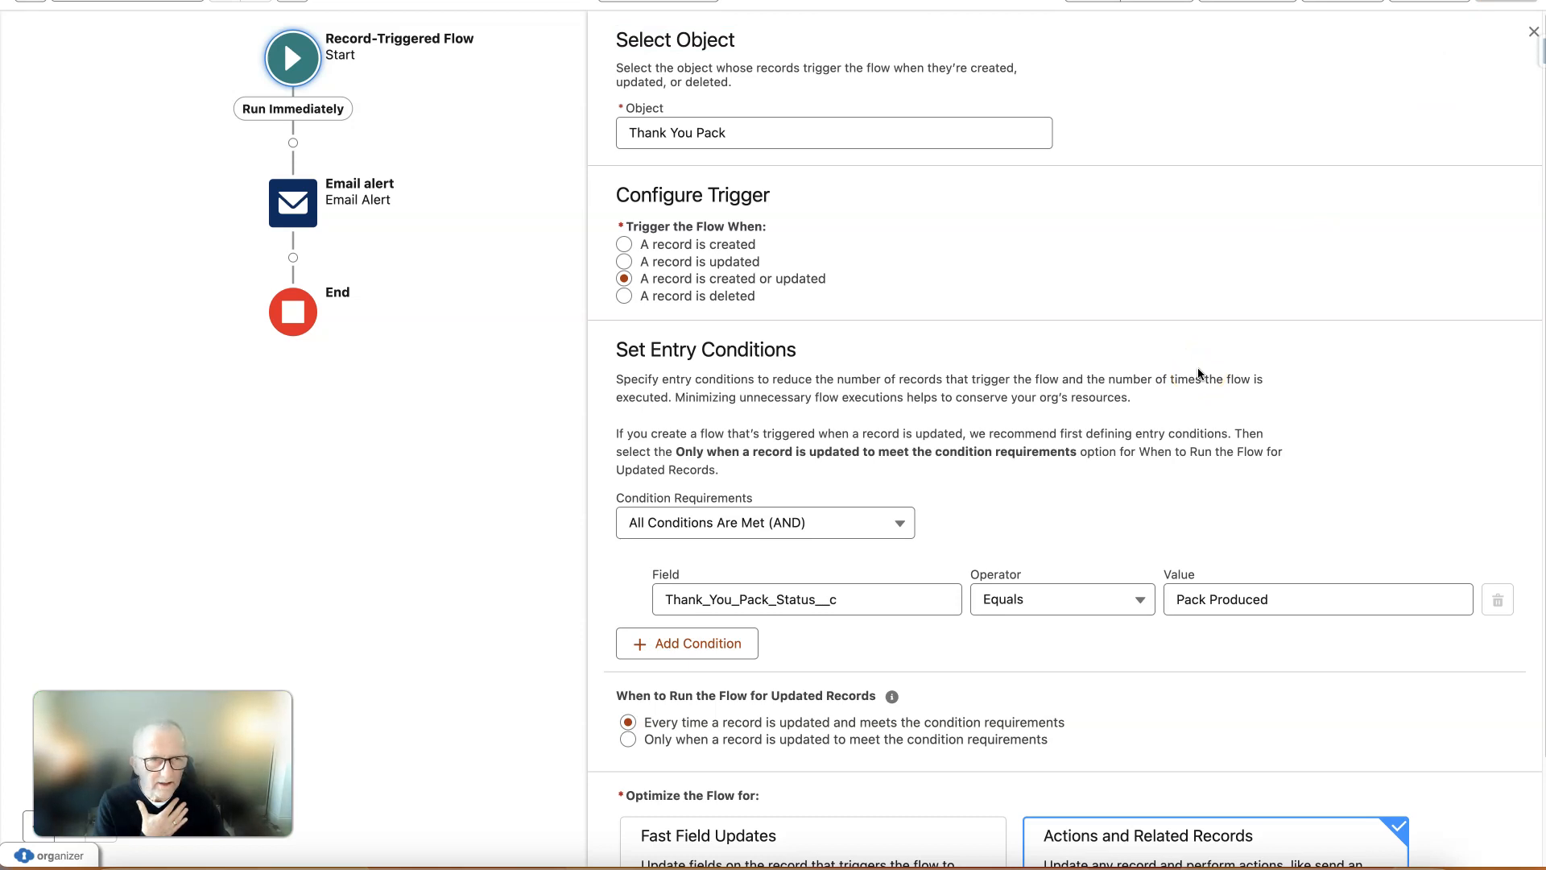
pyautogui.click(1187, 387)
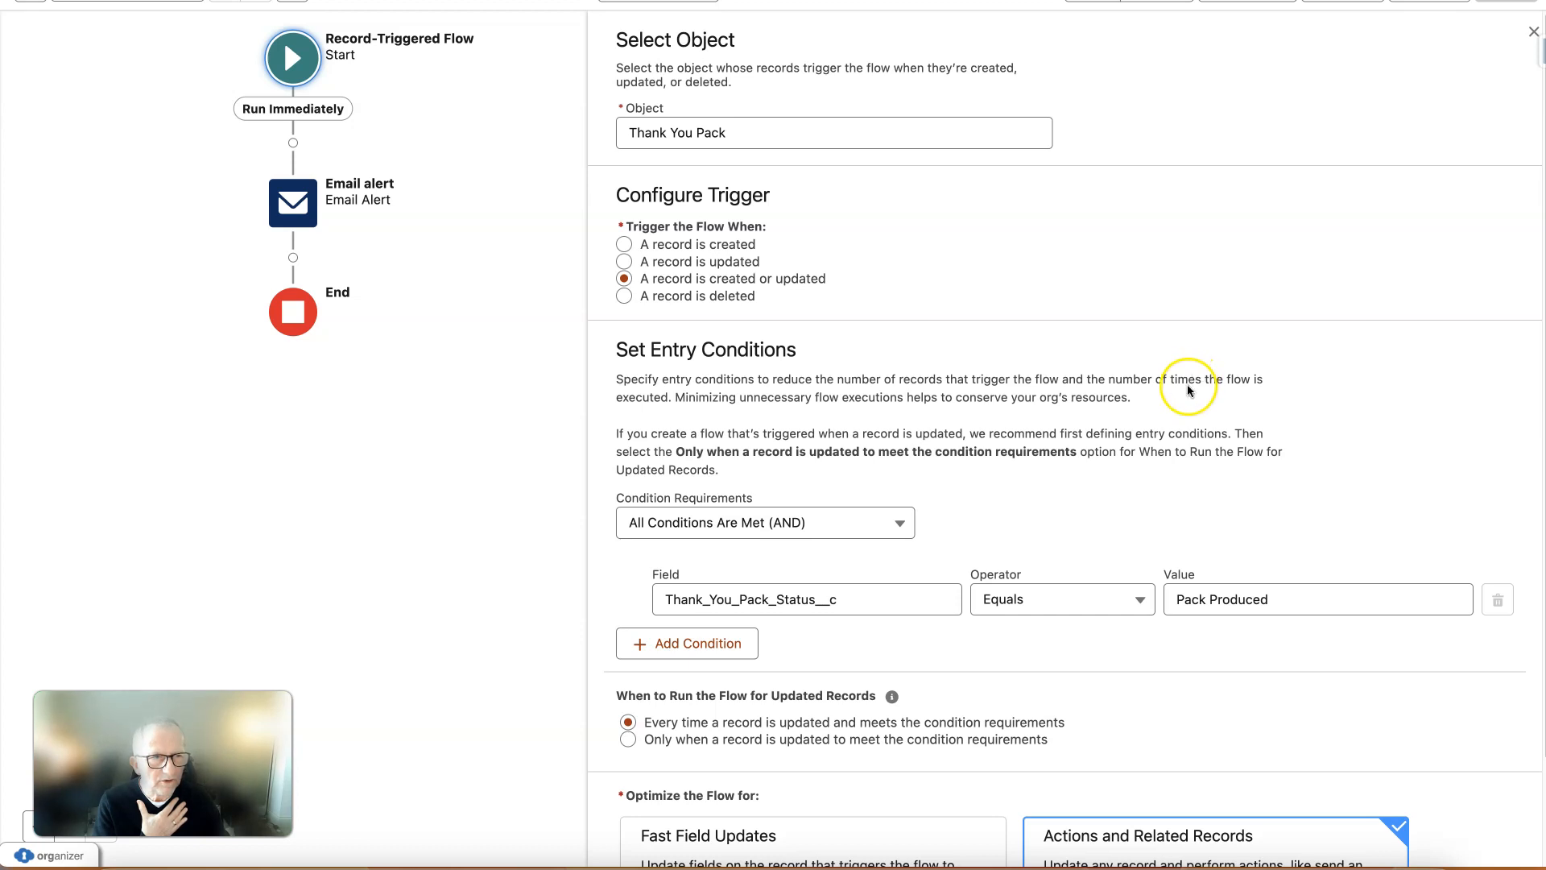